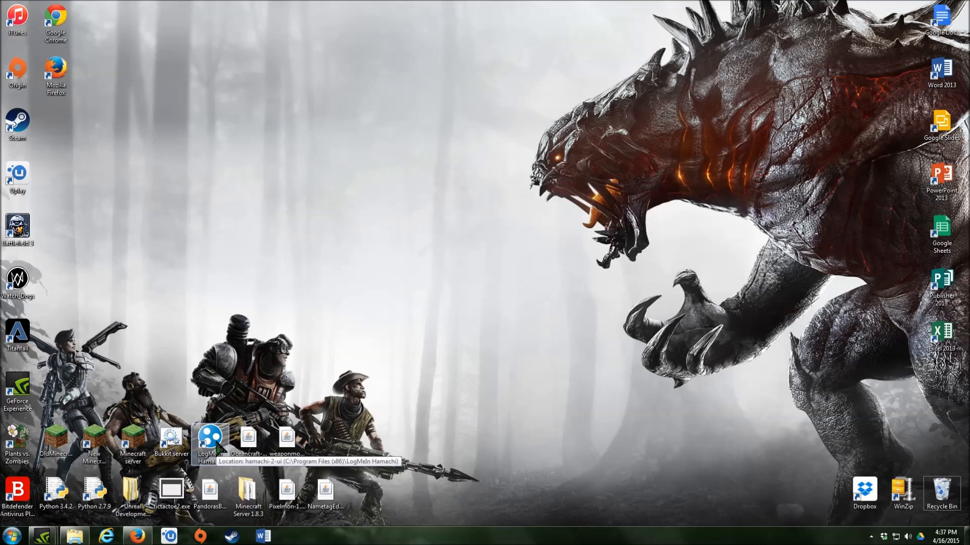
# - Check the Hamachi network, then briefly launch and close the Bukkit server console
pyautogui.doubleClick(217, 445)
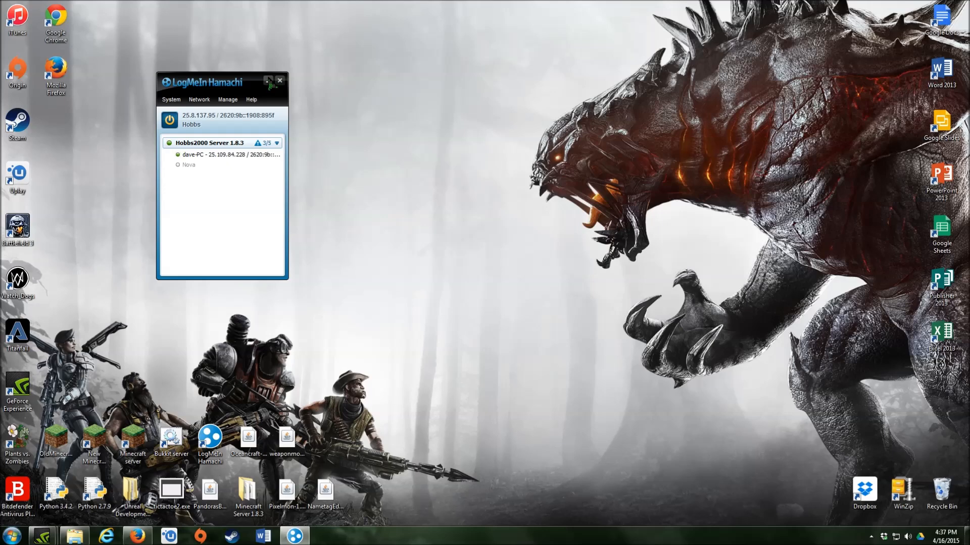
pyautogui.click(280, 80)
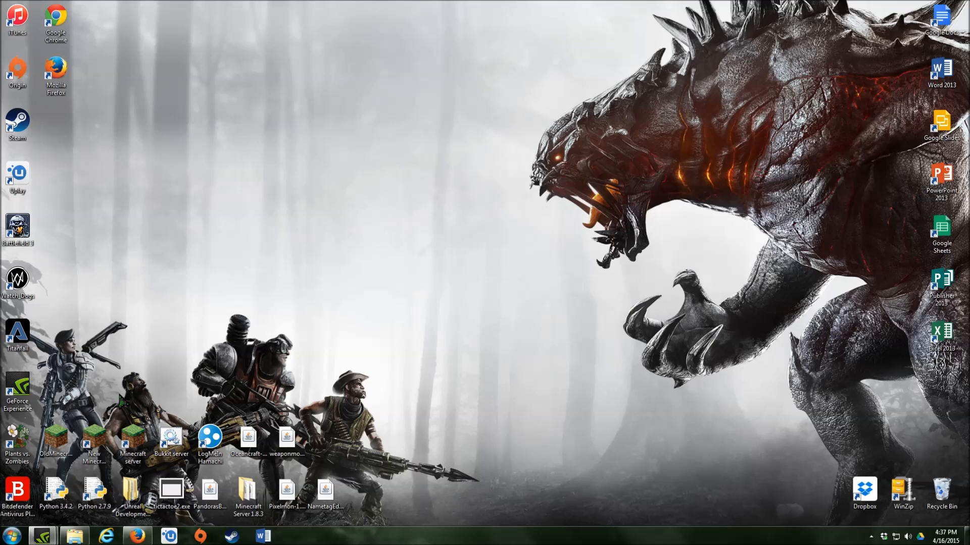
pyautogui.doubleClick(181, 449)
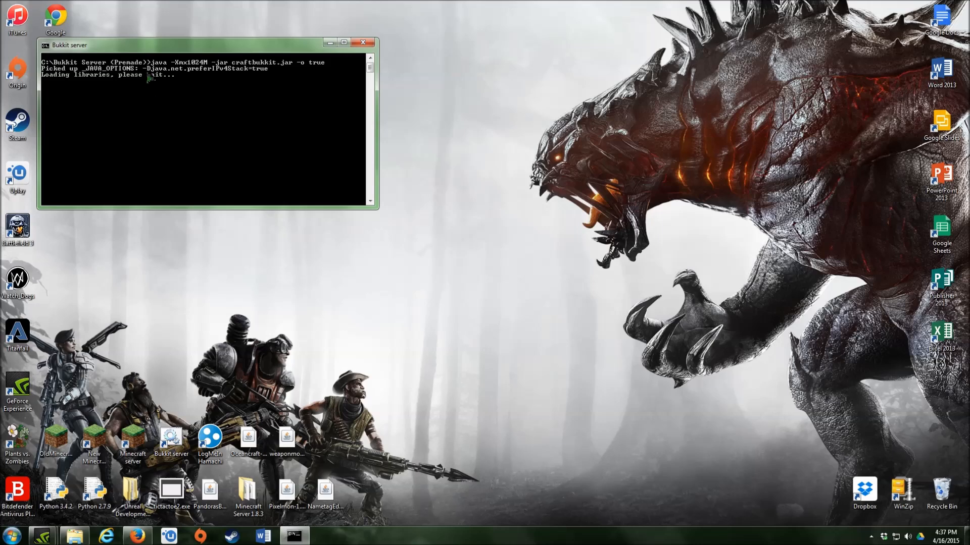
pyautogui.moveTo(162, 50); pyautogui.dragTo(654, 66)
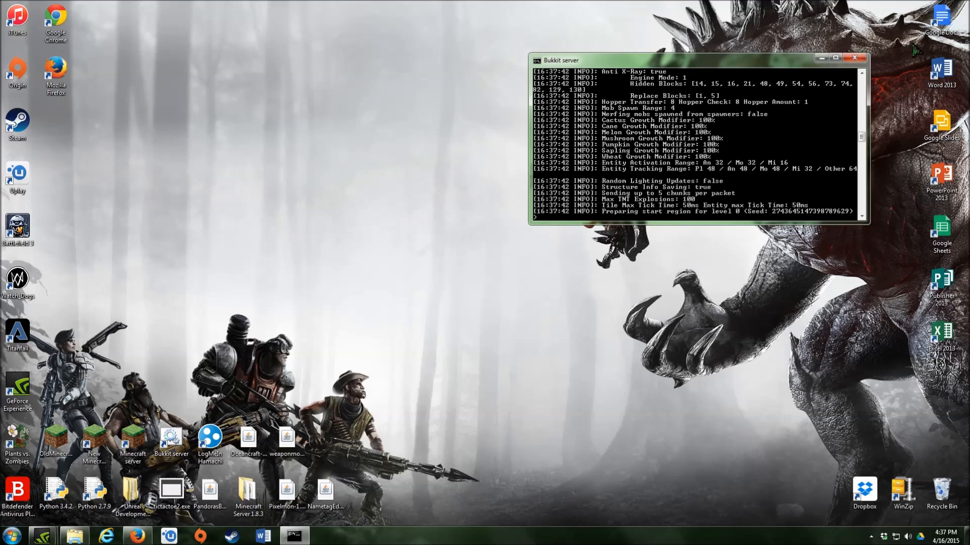
pyautogui.click(855, 58)
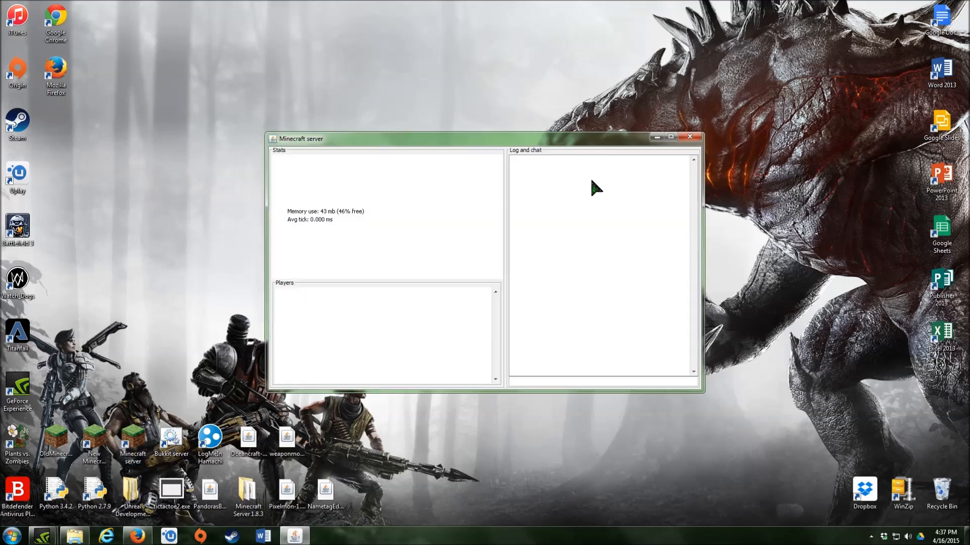
pyautogui.click(689, 136)
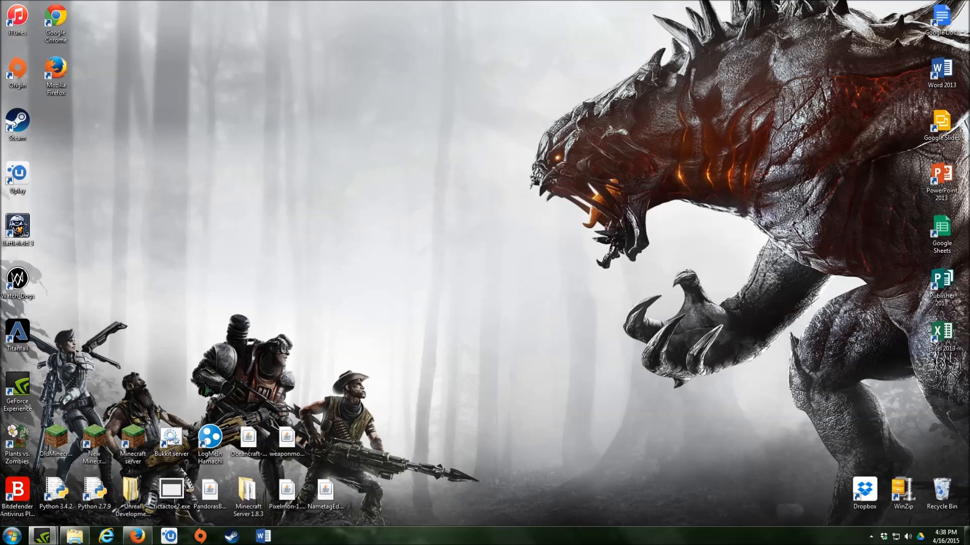
# - Save Bukkit Server (Premade).rar from the Dropbox page and open the local Dropbox folder
pyautogui.click(137, 536)
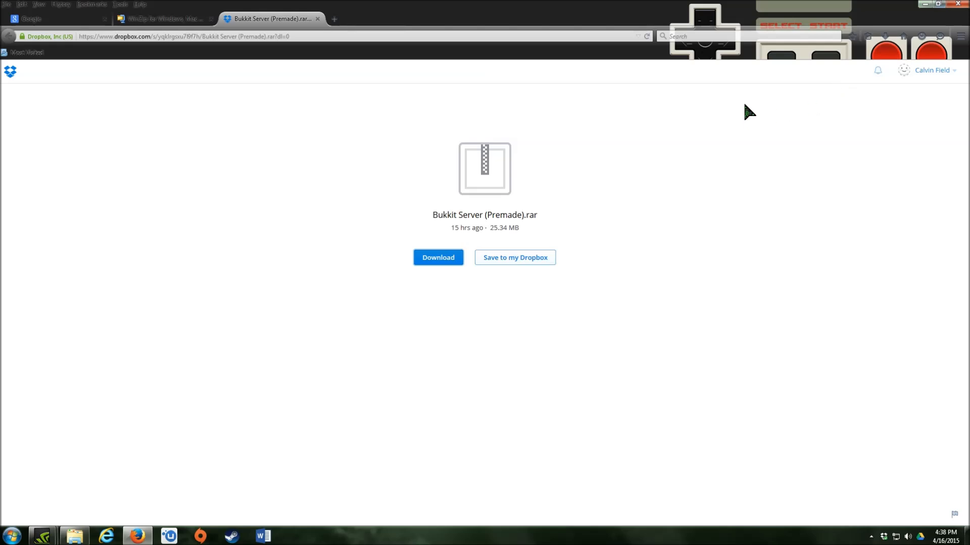
pyautogui.click(454, 263)
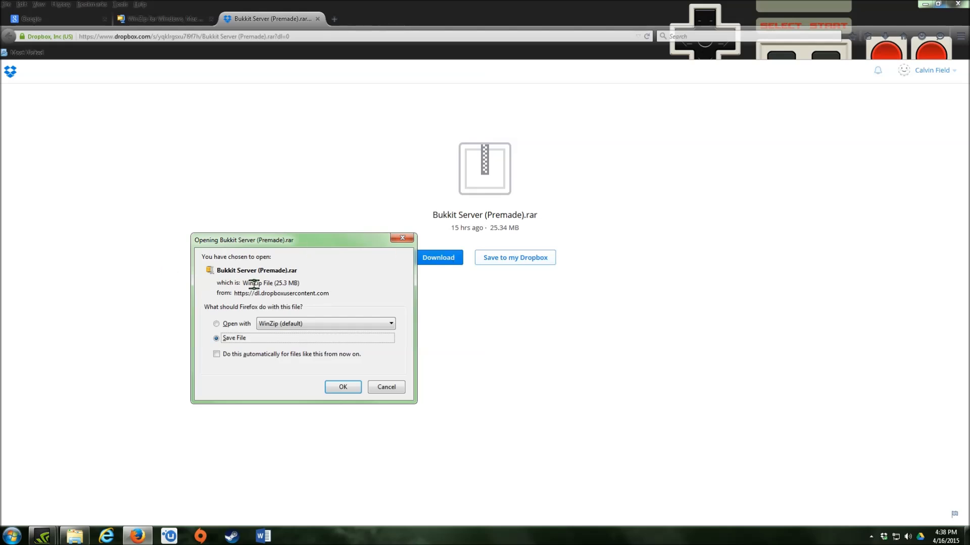
pyautogui.click(402, 239)
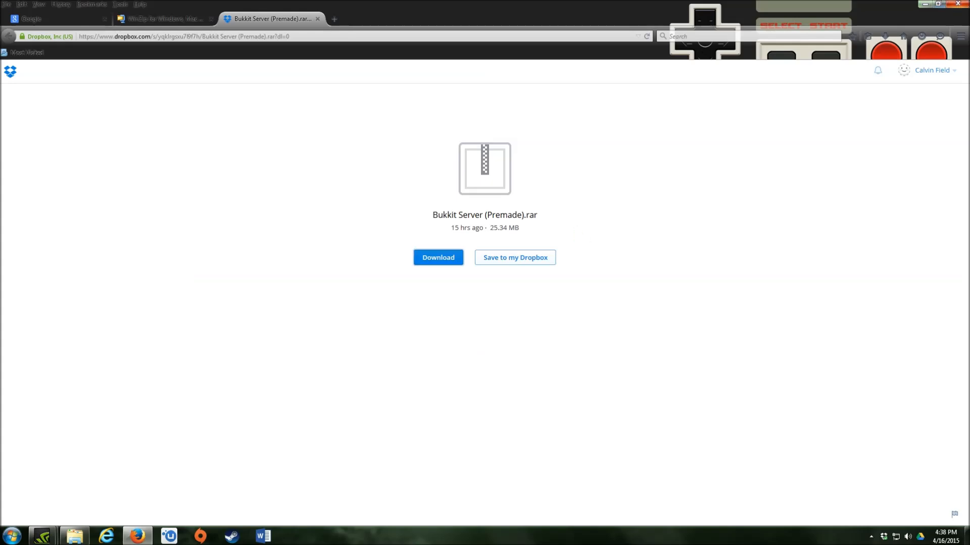
pyautogui.click(924, 5)
pyautogui.click(75, 535)
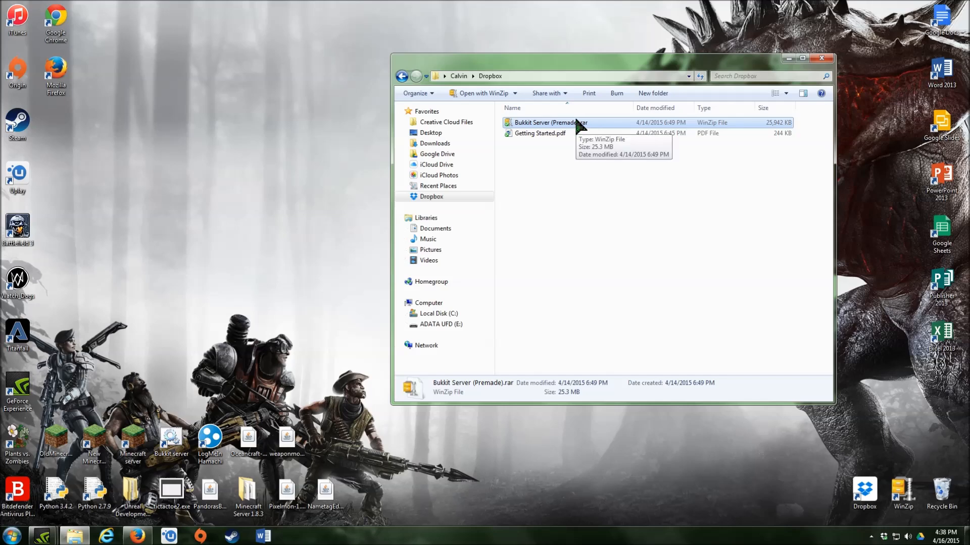
# - Drag Bukkit Server (Premade).rar onto the desktop and minimize the Dropbox folder window
pyautogui.moveTo(578, 126); pyautogui.dragTo(218, 194)
pyautogui.click(789, 59)
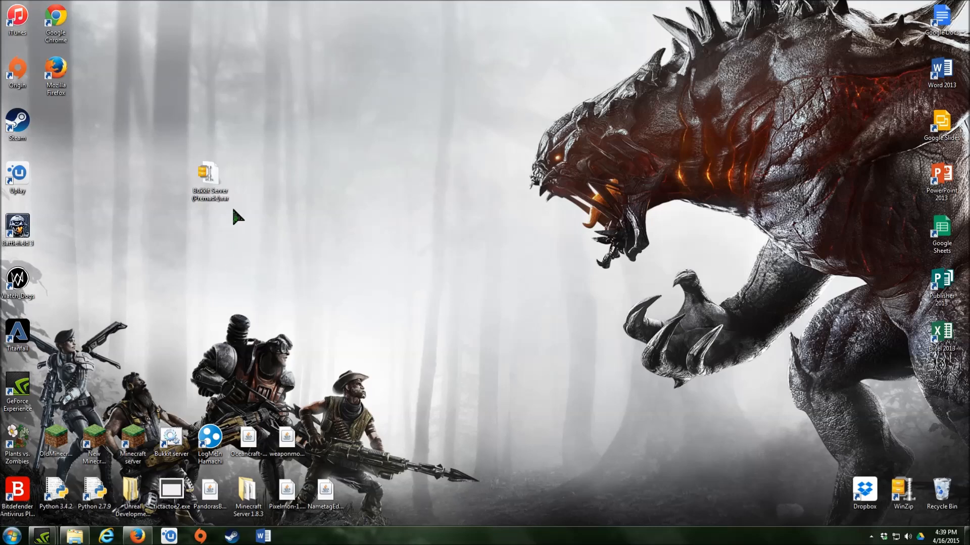
pyautogui.moveTo(136, 536)
pyautogui.click(141, 487)
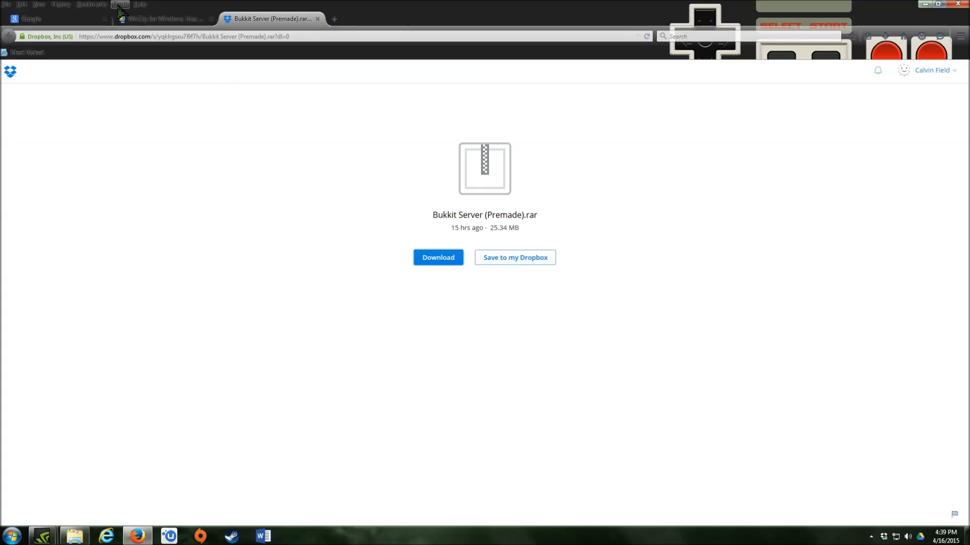
pyautogui.click(139, 21)
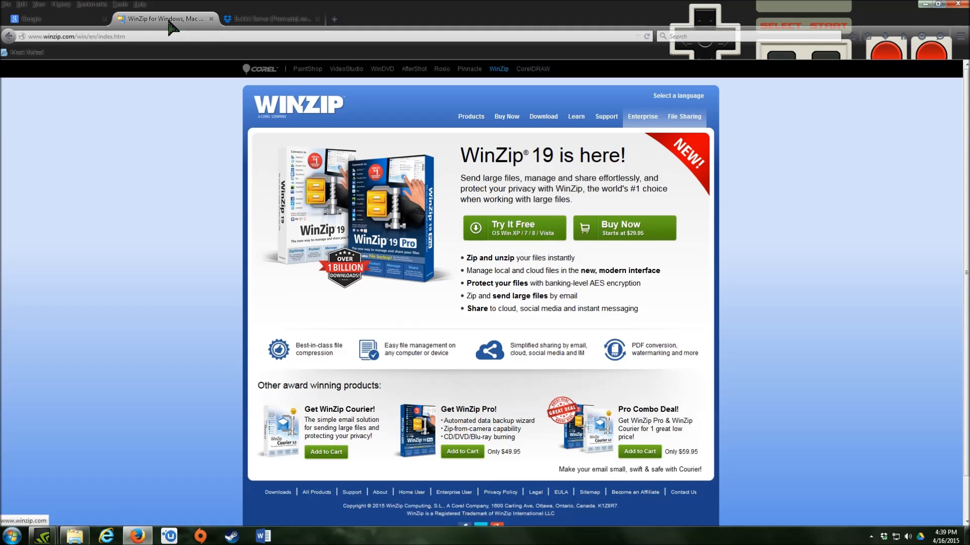
pyautogui.click(925, 4)
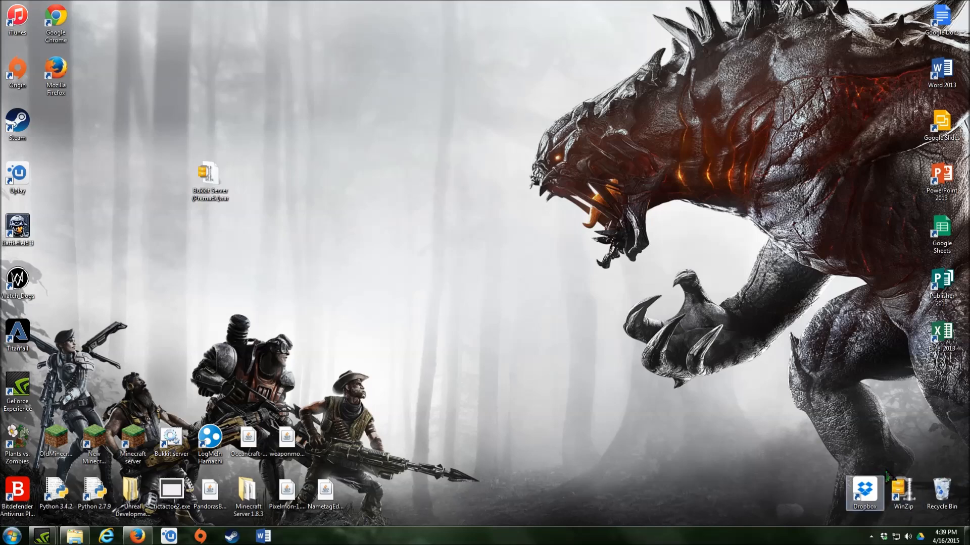
# - Open the archive in WinZip's evaluation version and dismiss the Welcome screen
pyautogui.moveTo(213, 170); pyautogui.dragTo(481, 169)
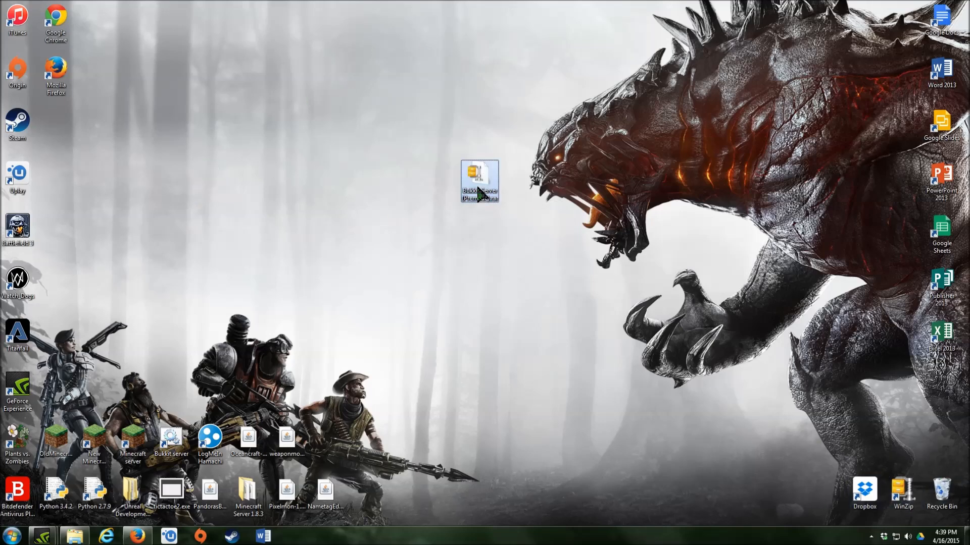
pyautogui.doubleClick(486, 184)
pyautogui.moveTo(463, 131); pyautogui.dragTo(318, 102)
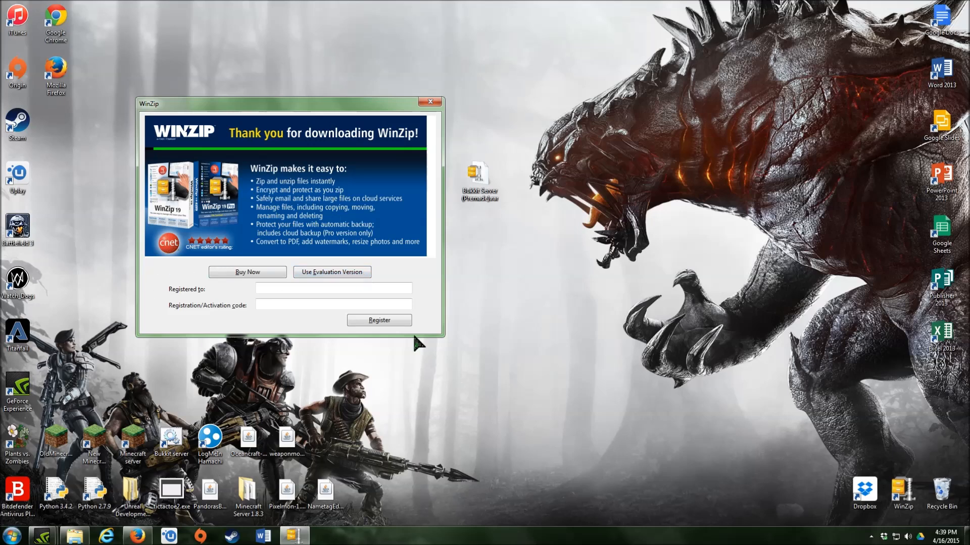
pyautogui.click(357, 272)
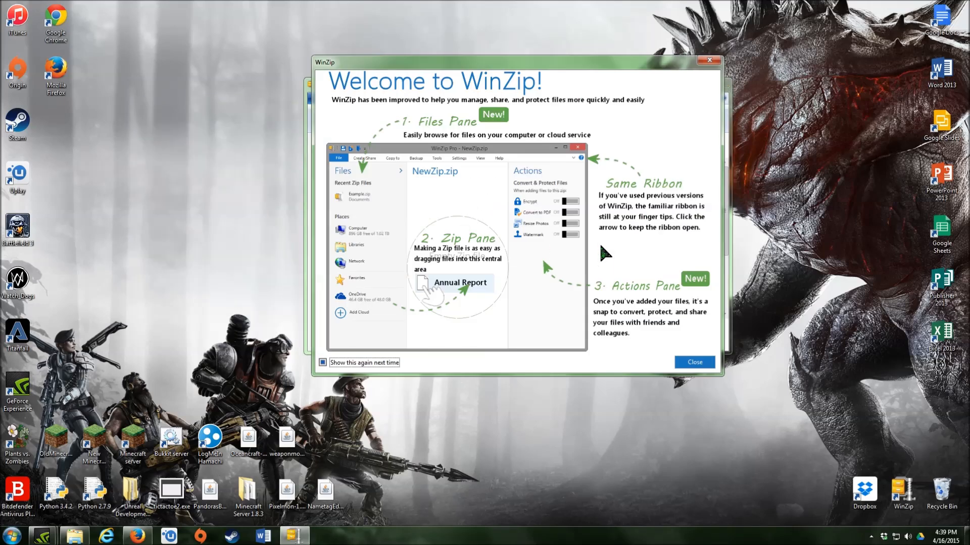
pyautogui.click(696, 363)
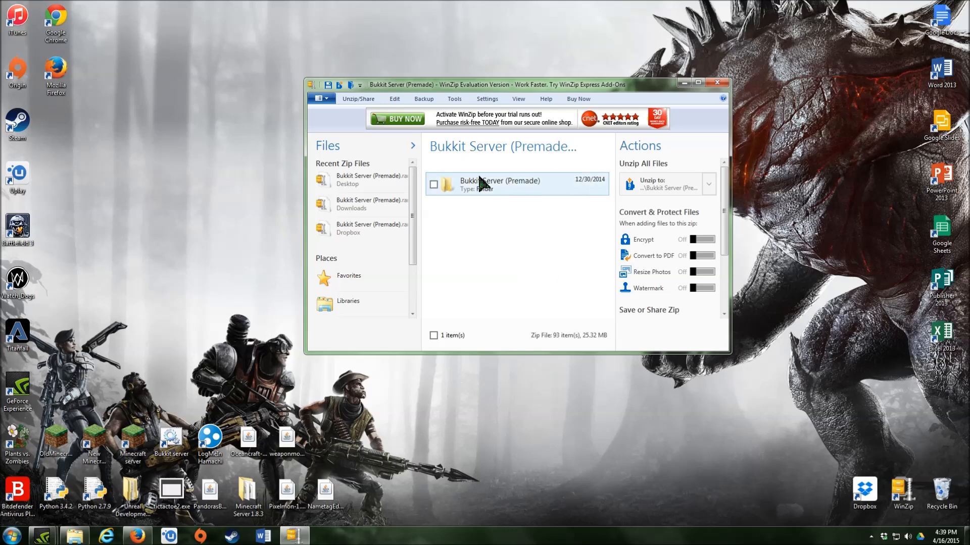
# - Unzip all files to a desktop folder, then close WinZip and the folder window
pyautogui.click(664, 188)
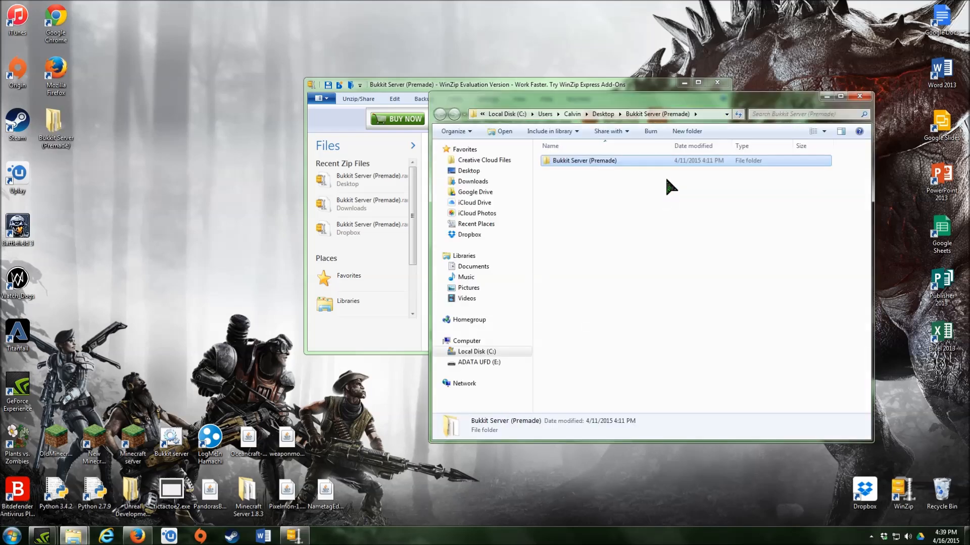
pyautogui.moveTo(588, 107); pyautogui.dragTo(209, 149)
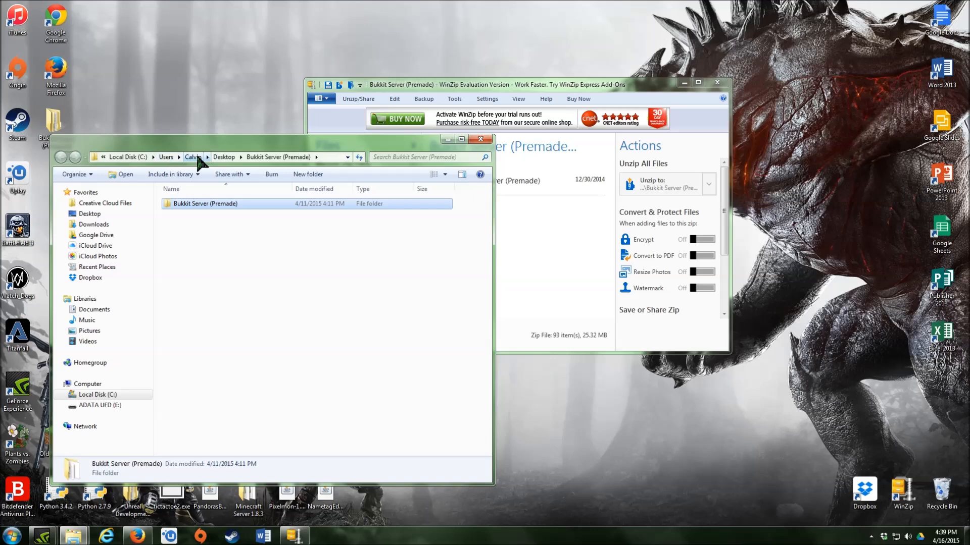
pyautogui.moveTo(463, 86); pyautogui.dragTo(545, 146)
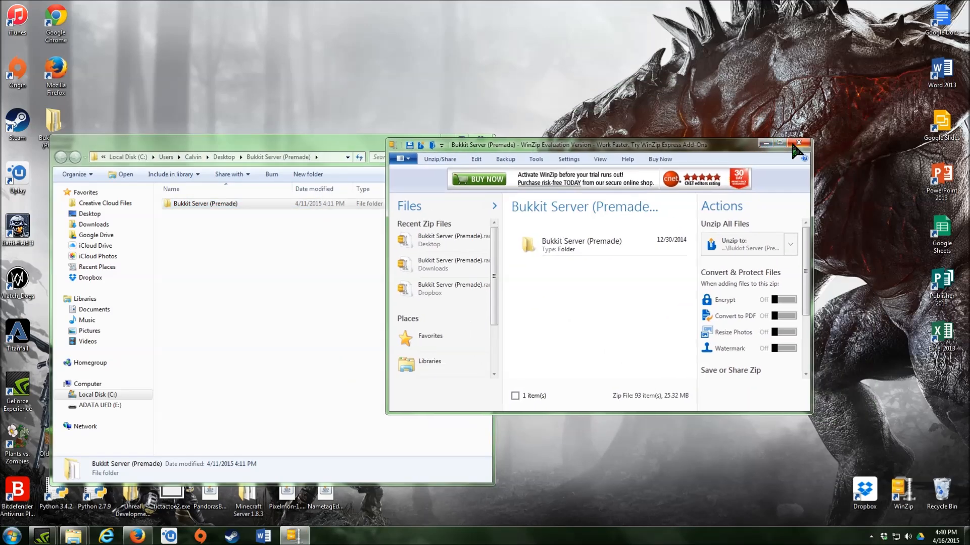
pyautogui.click(797, 144)
pyautogui.moveTo(332, 150); pyautogui.dragTo(655, 142)
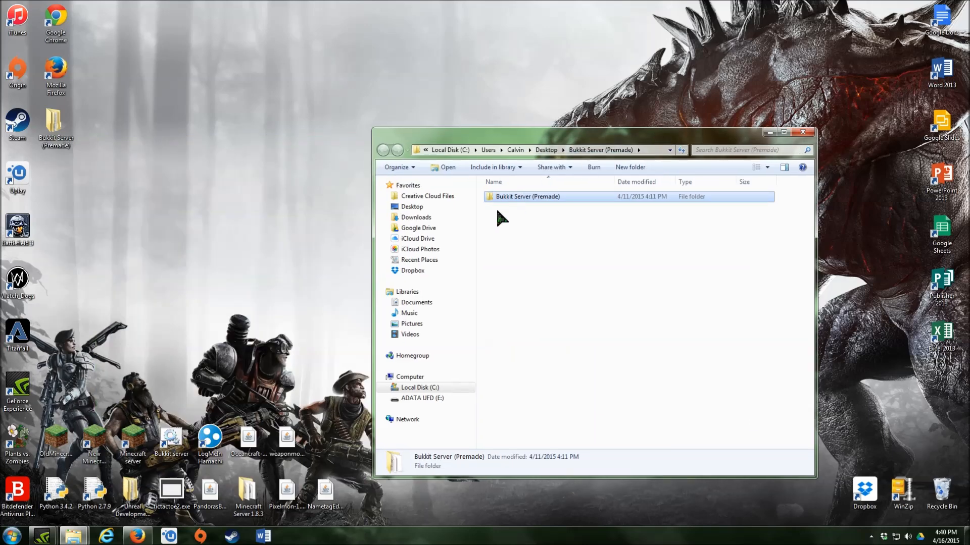
pyautogui.click(769, 132)
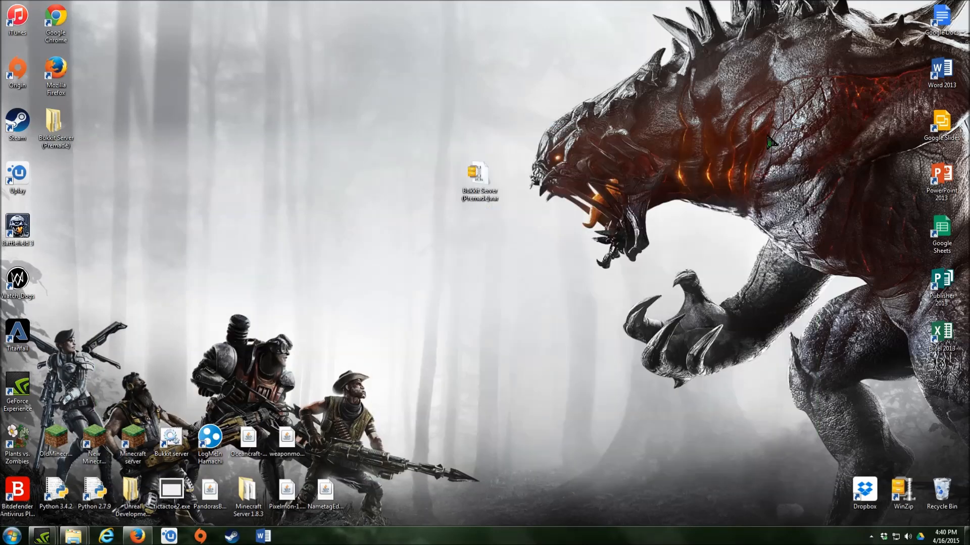
# - Rearrange the extracted folder and the .rar archive icons on the desktop
pyautogui.moveTo(62, 128); pyautogui.dragTo(404, 180)
pyautogui.moveTo(481, 180); pyautogui.dragTo(671, 493)
pyautogui.moveTo(402, 193); pyautogui.dragTo(479, 194)
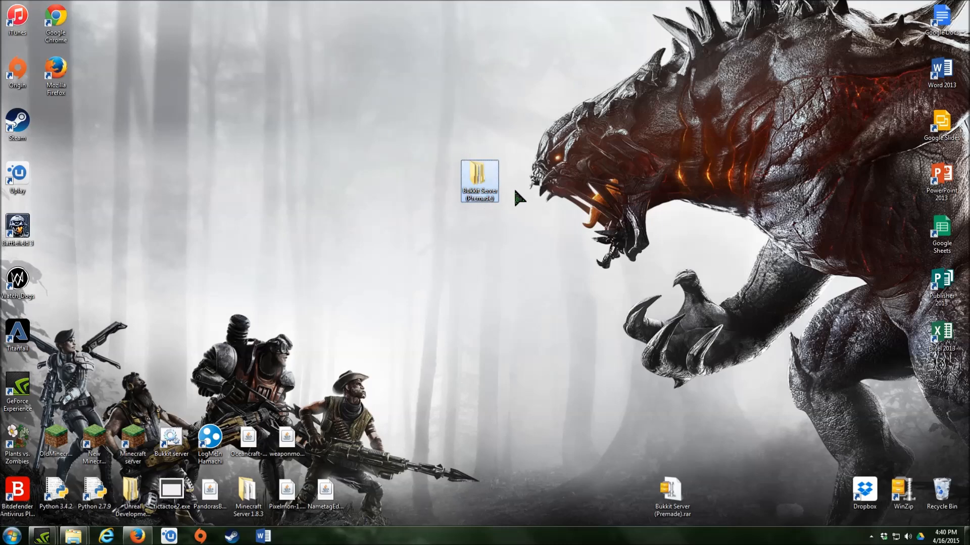
pyautogui.moveTo(480, 211); pyautogui.dragTo(574, 237)
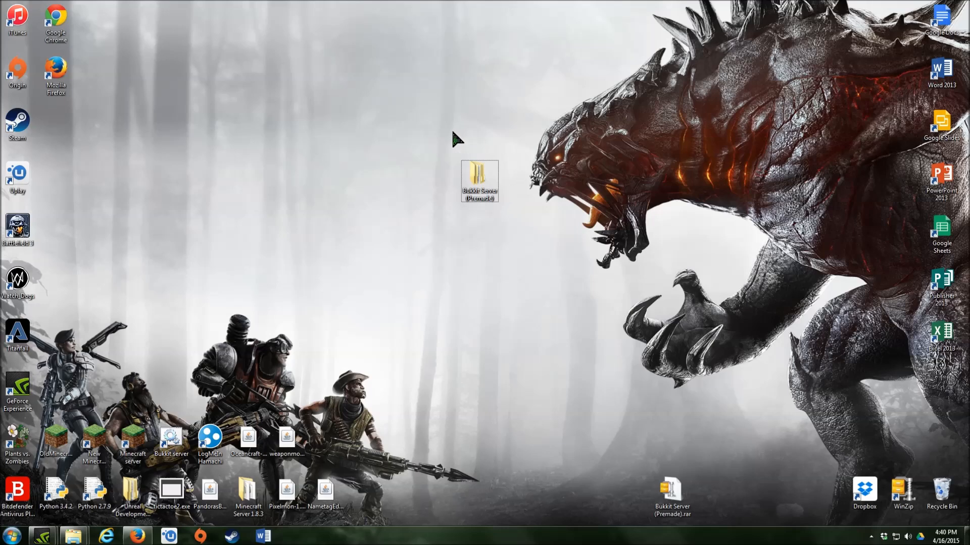
# - Open the nested Bukkit Server (Premade) folder and server.properties in Notepad
pyautogui.doubleClick(478, 174)
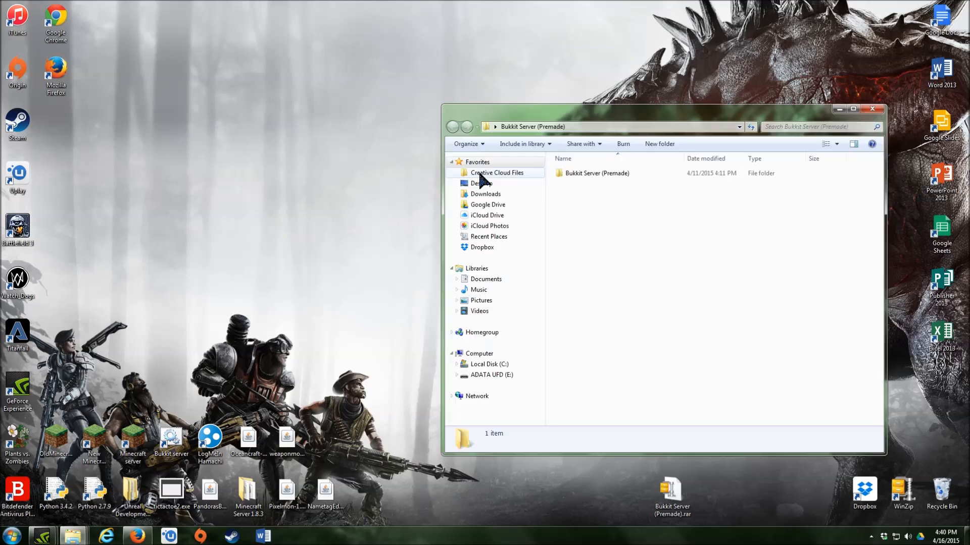
pyautogui.doubleClick(585, 172)
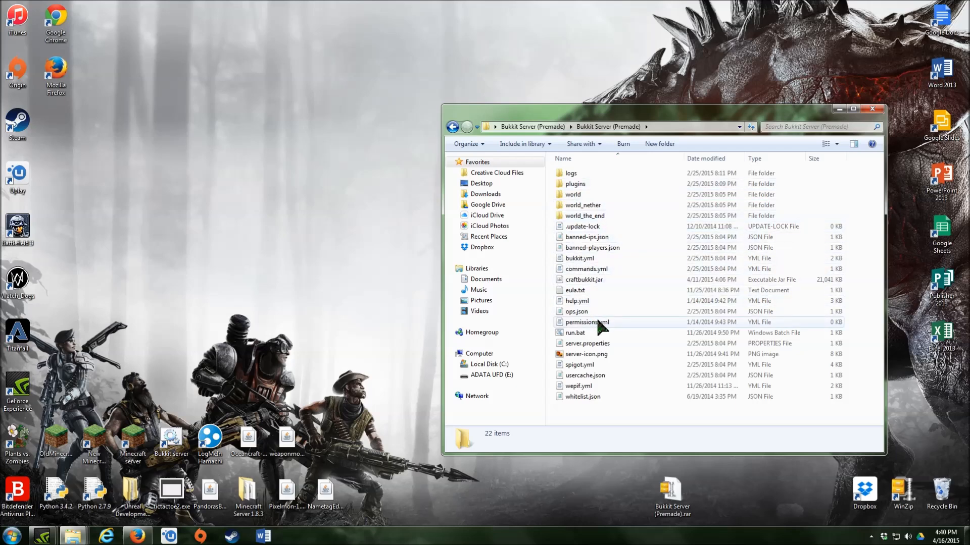
pyautogui.doubleClick(597, 344)
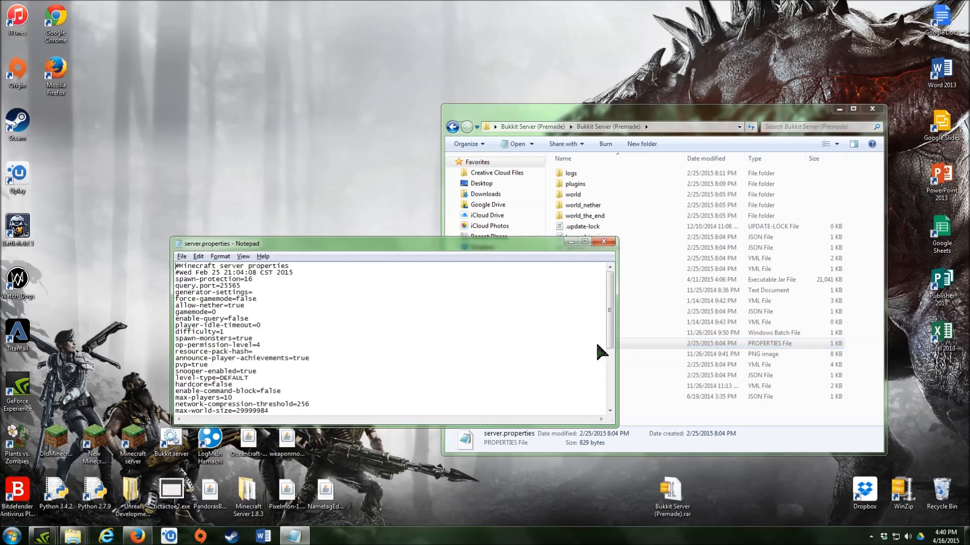
# - Scroll to the blank server-ip= line, then minimize Notepad and the server folder
pyautogui.scroll(-3, 447, 302)
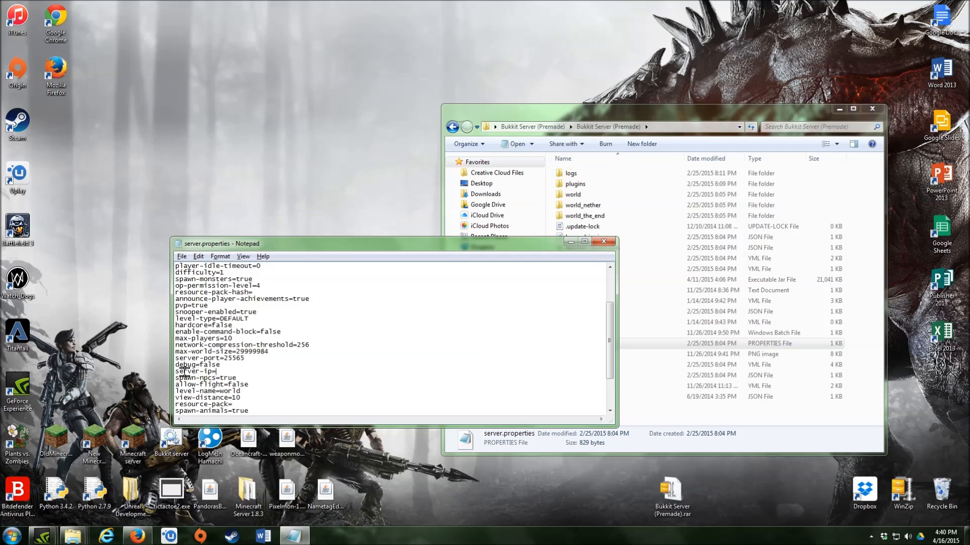
pyautogui.moveTo(177, 373)
pyautogui.mouseDown()
pyautogui.moveTo(265, 373)
pyautogui.moveTo(171, 371)
pyautogui.mouseUp()
pyautogui.moveTo(352, 240); pyautogui.dragTo(463, 173)
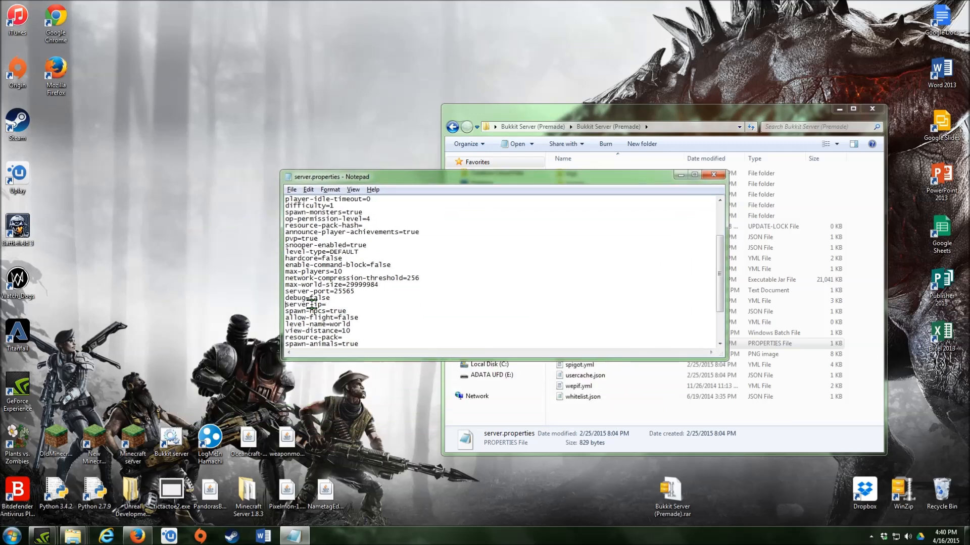
pyautogui.click(680, 175)
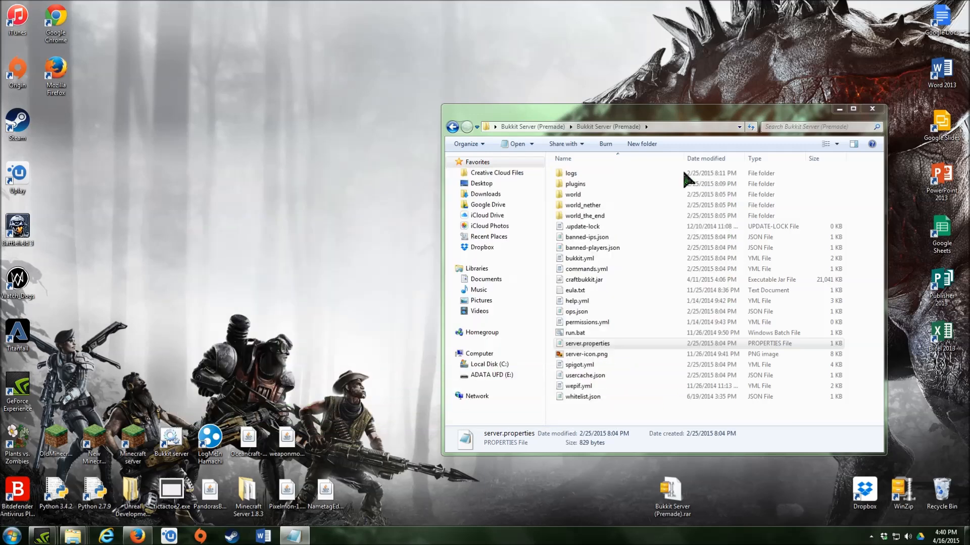
pyautogui.click(840, 109)
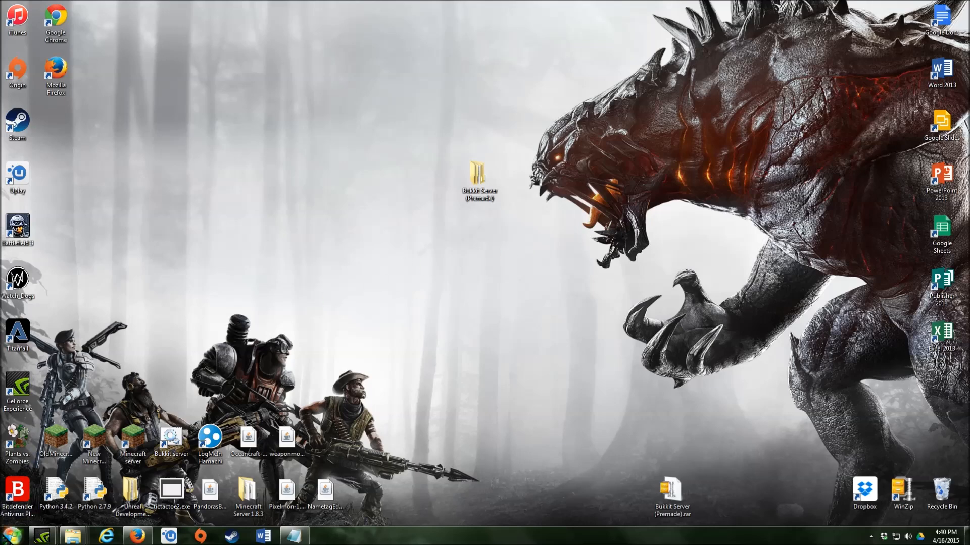
# - Search the Start menu for cmd and launch Command Prompt
pyautogui.click(12, 535)
pyautogui.click(25, 511)
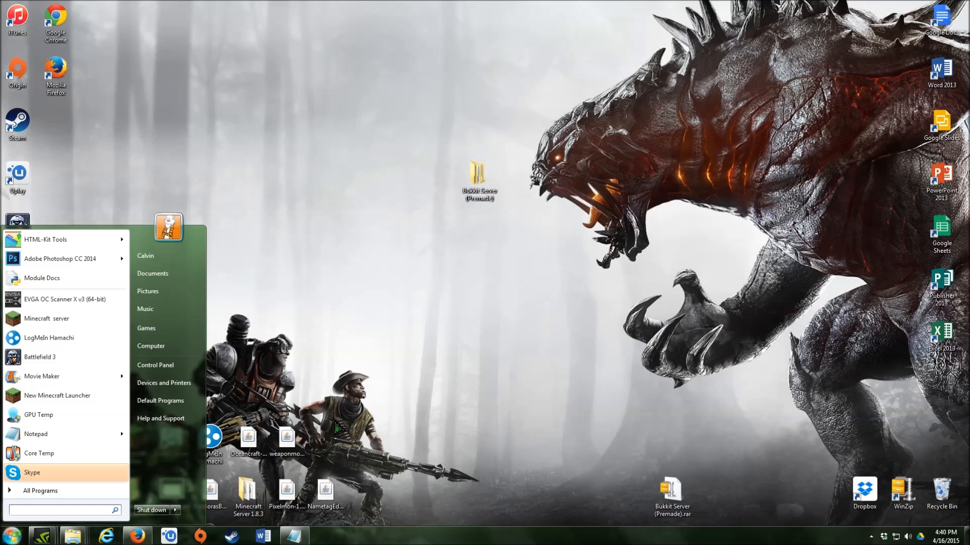
pyautogui.write('cmd')
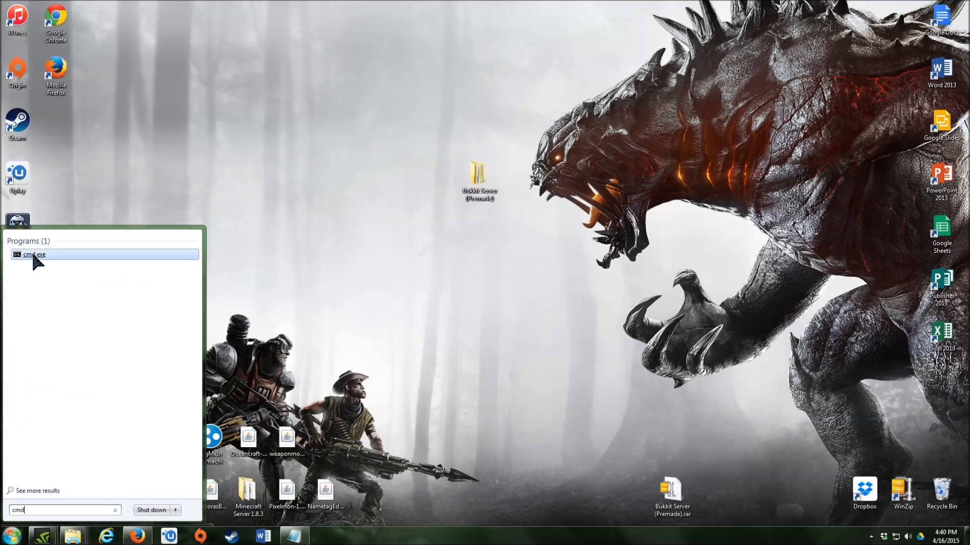
pyautogui.click(33, 255)
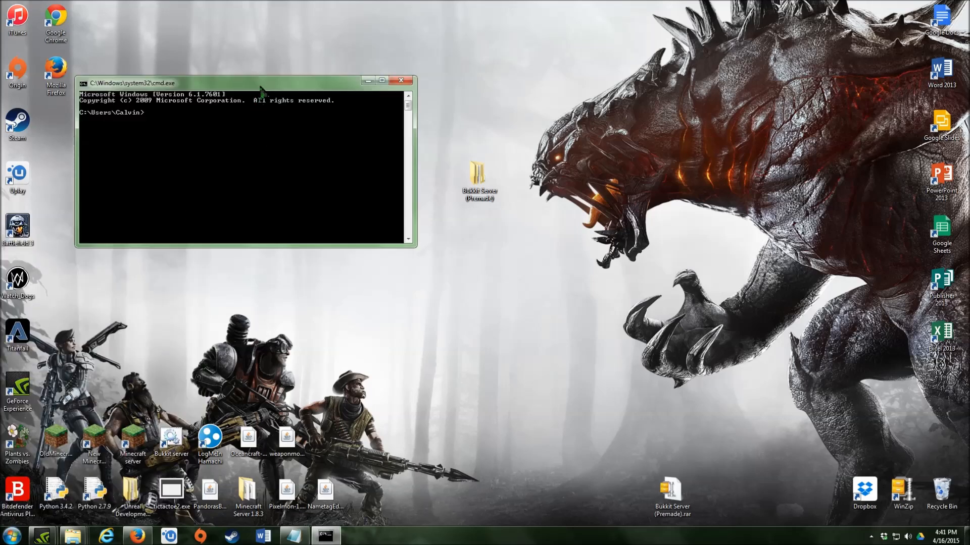
pyautogui.moveTo(263, 91); pyautogui.dragTo(447, 129)
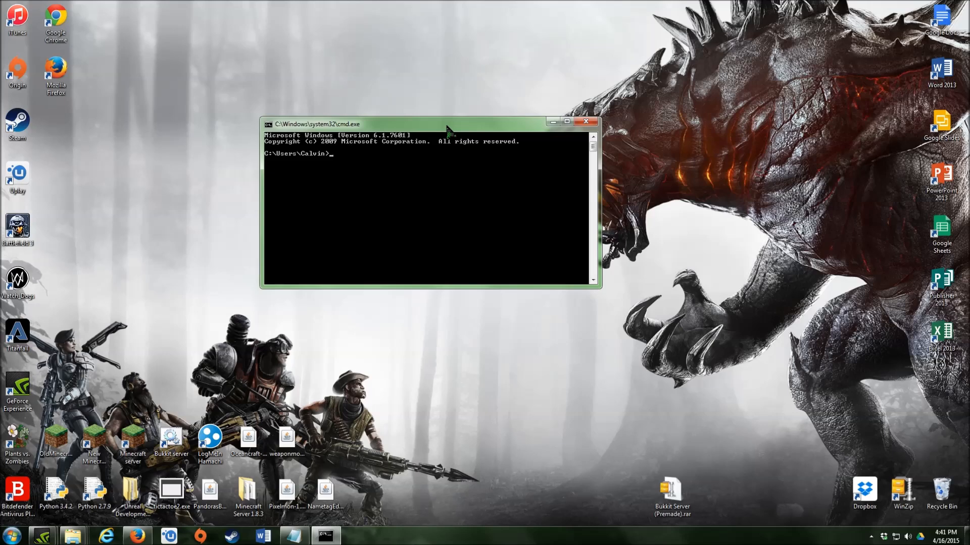
# - Run ipconfig and copy the IPv4 address 192.168.1.82
pyautogui.write('ipconfig')
pyautogui.press('Return')
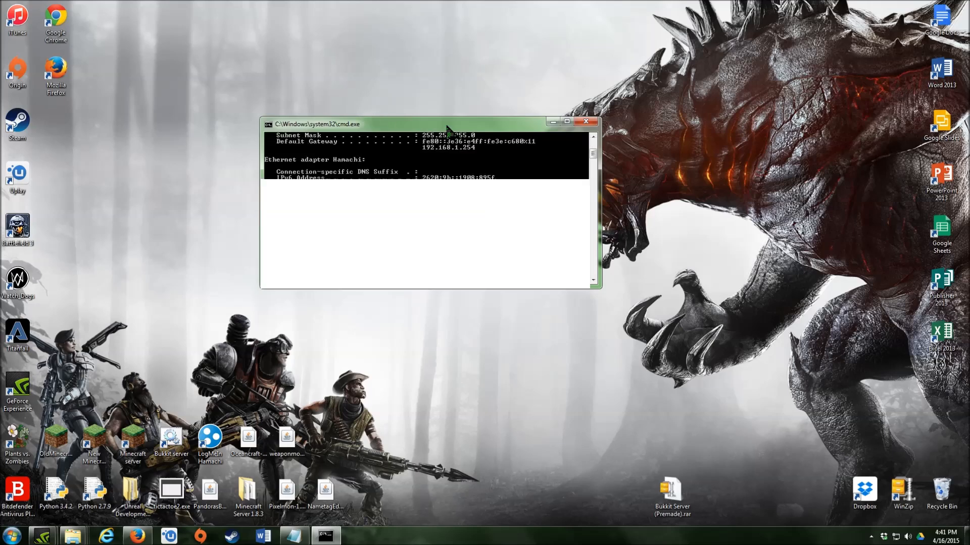
pyautogui.scroll(10, 447, 152)
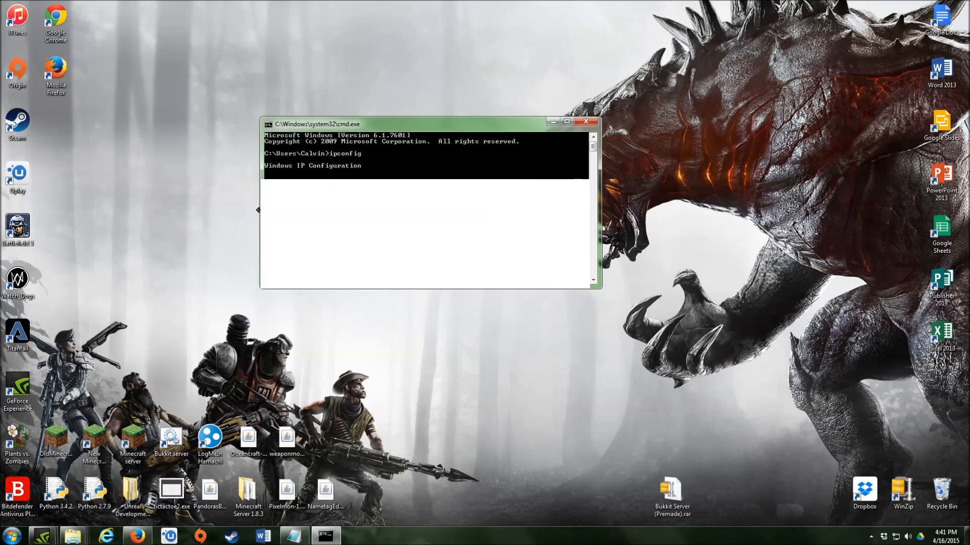
pyautogui.moveTo(278, 226); pyautogui.dragTo(472, 234)
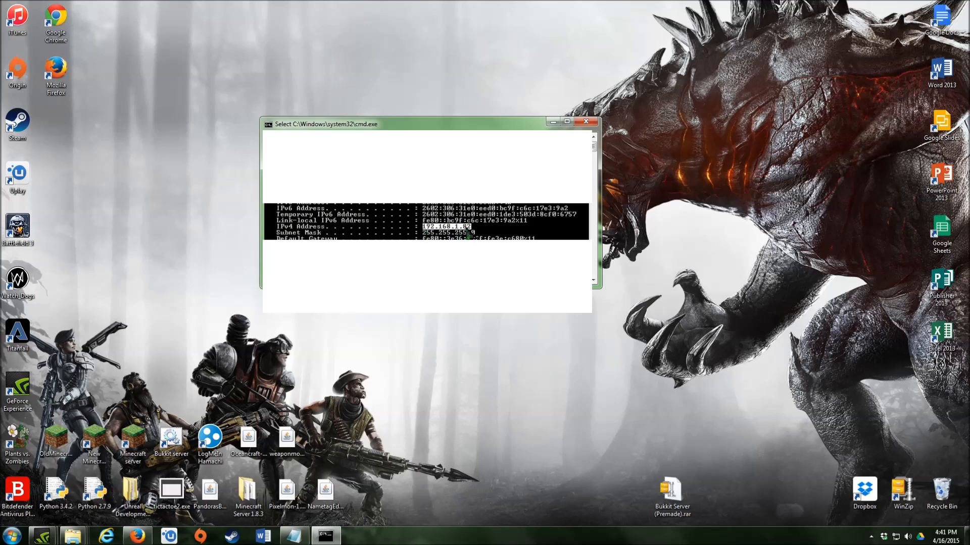
pyautogui.rightClick(467, 234)
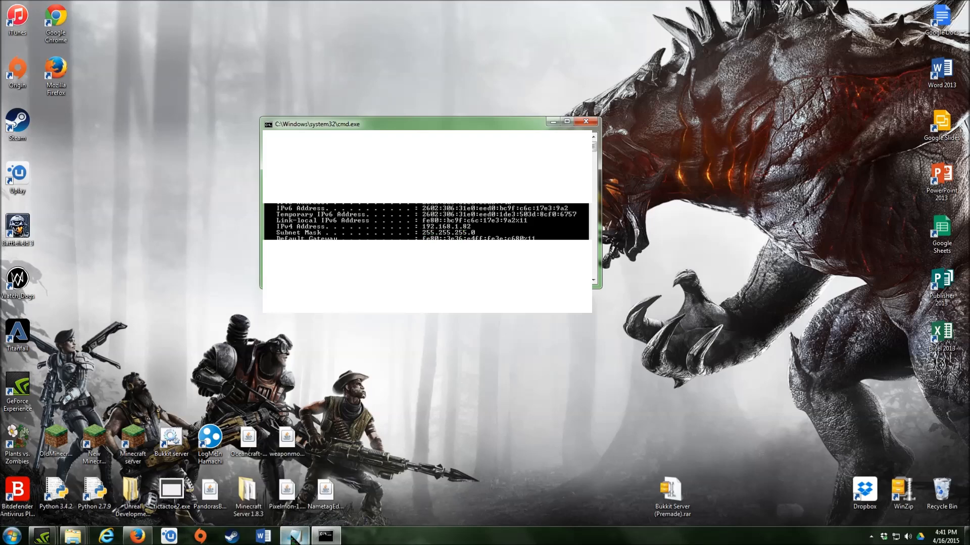
# - Place server.properties beside the console and select the IPv4 address 192.168.1.82
pyautogui.moveTo(294, 534)
pyautogui.click(298, 500)
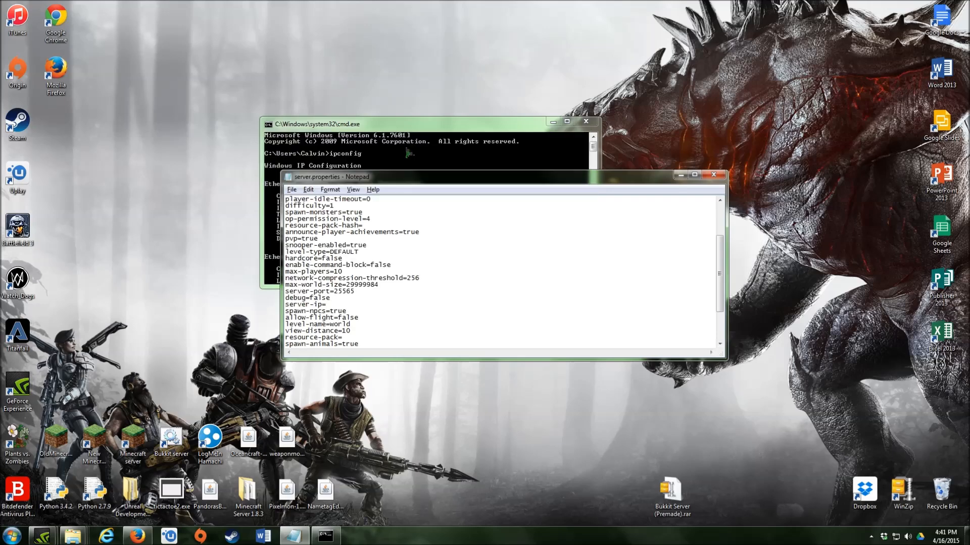
pyautogui.moveTo(399, 125); pyautogui.dragTo(235, 50)
pyautogui.moveTo(489, 178); pyautogui.dragTo(649, 152)
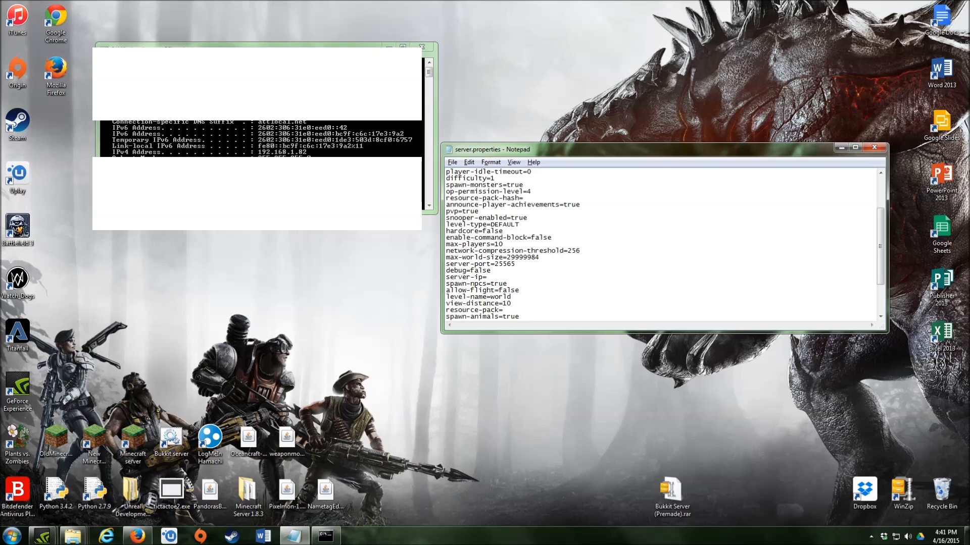
pyautogui.click(283, 154)
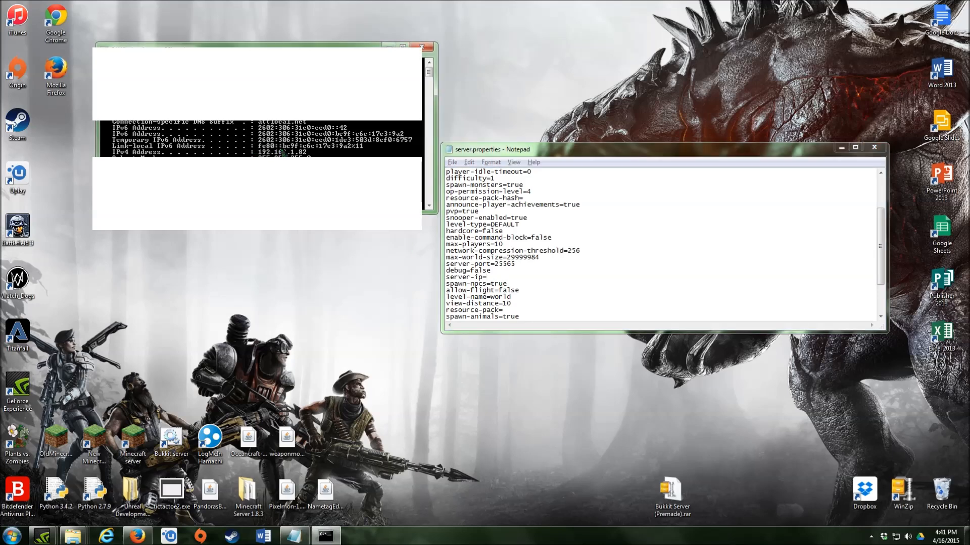
pyautogui.moveTo(254, 152); pyautogui.dragTo(306, 152)
# - Type the copied IPv4 address after server-ip= and move the console window aside
pyautogui.click(502, 278)
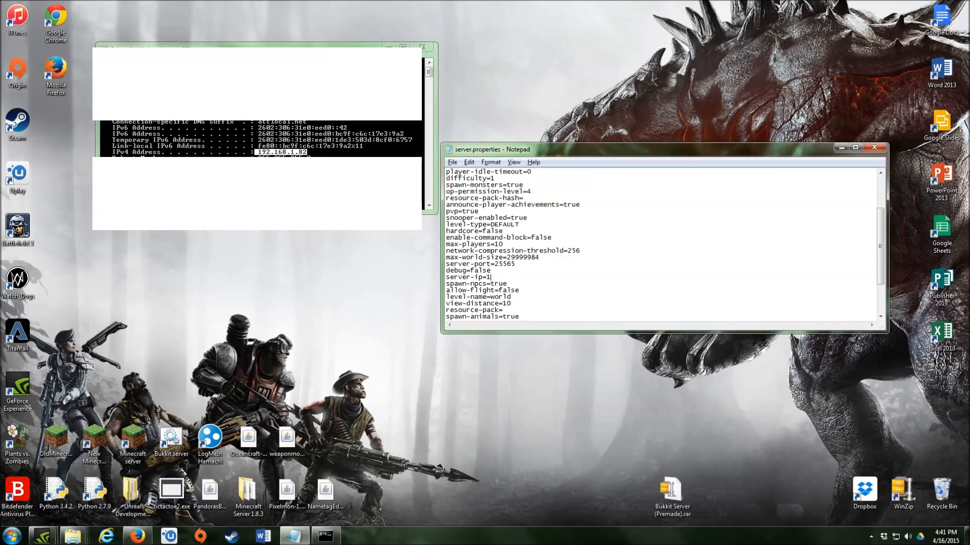
pyautogui.write('192.168')
pyautogui.scroll(-3, 262, 235)
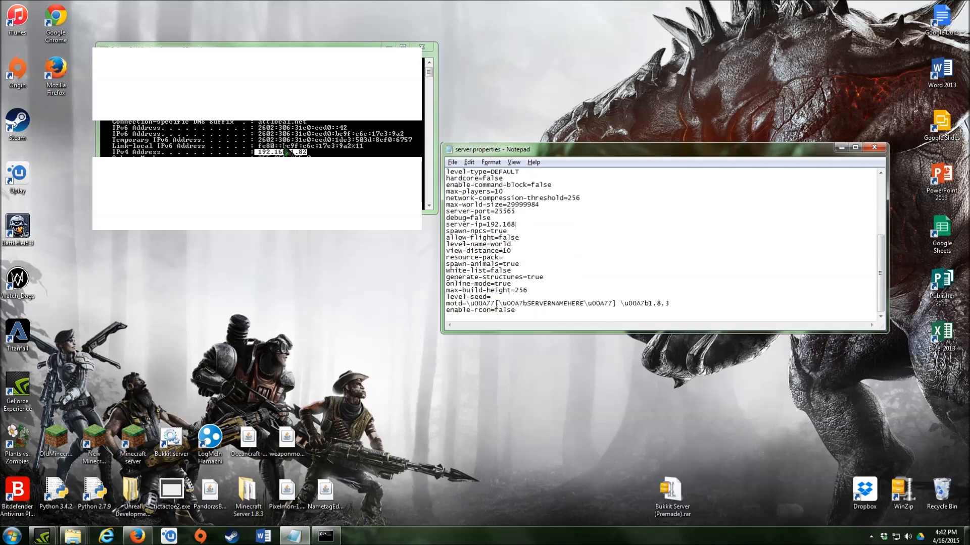
pyautogui.scroll(4, 284, 152)
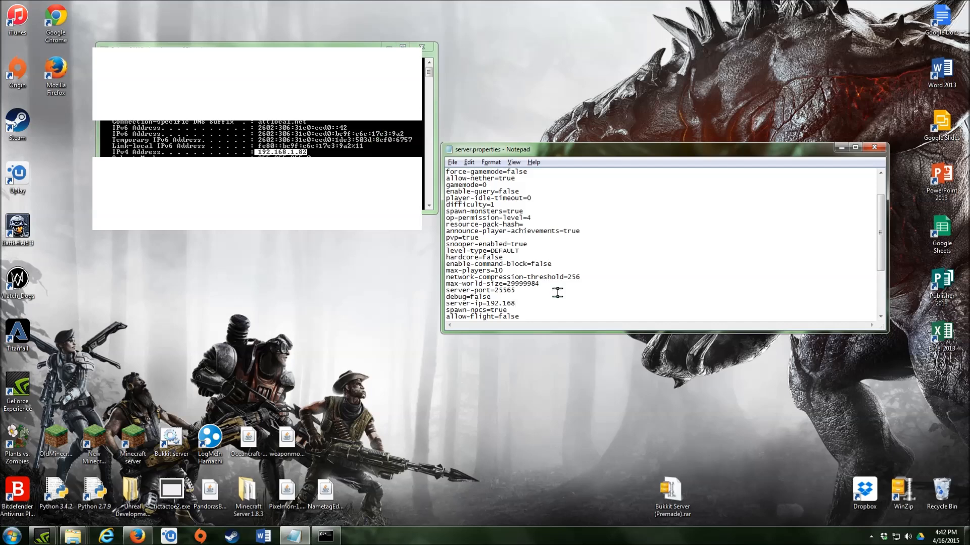
pyautogui.write('.1')
pyautogui.write('.83')
pyautogui.click(388, 46)
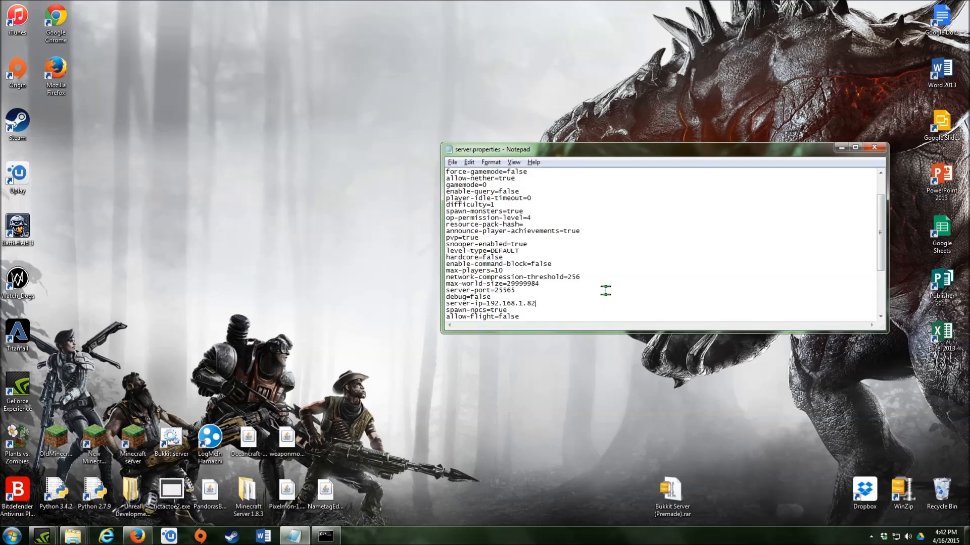
pyautogui.scroll(-2, 606, 290)
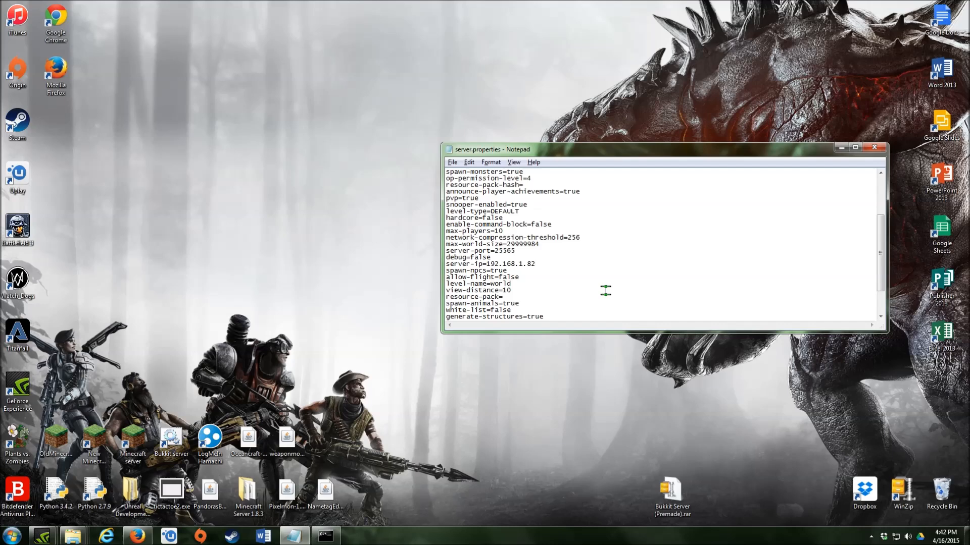
pyautogui.scroll(-2, 606, 291)
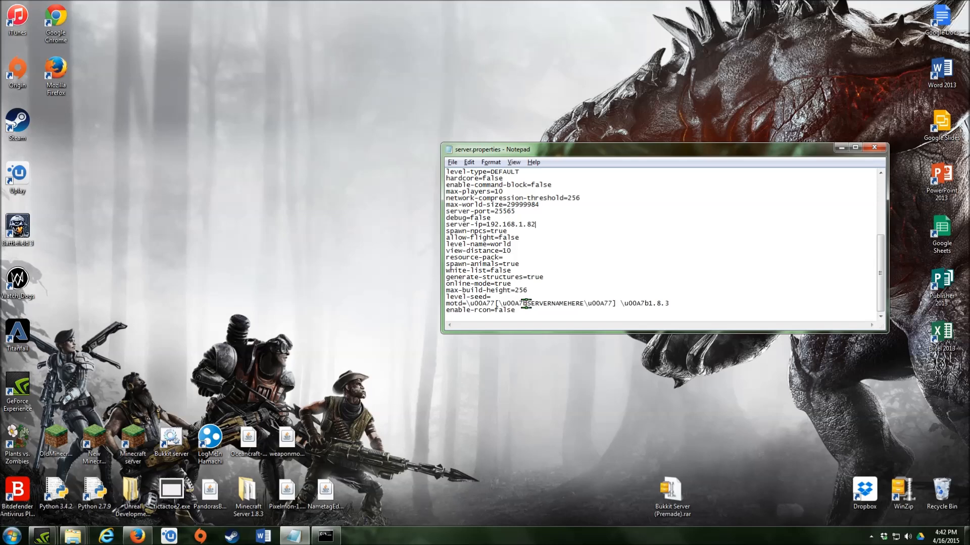
# - Replace SERVERNAMEHERE in the motd line with Hobbs2000_Server and check server-port=25565
pyautogui.moveTo(527, 303); pyautogui.dragTo(582, 301)
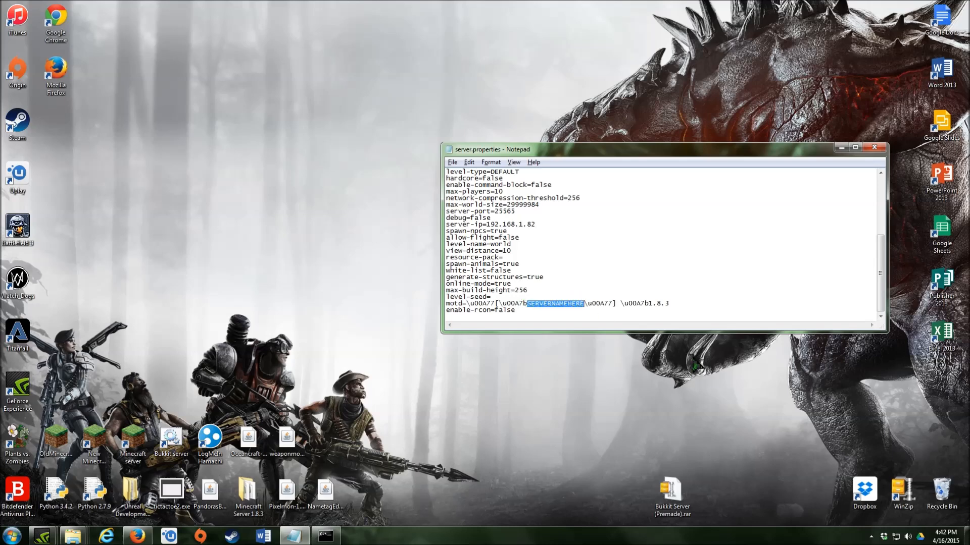
pyautogui.press('BackSpace')
pyautogui.write('Hobbs200')
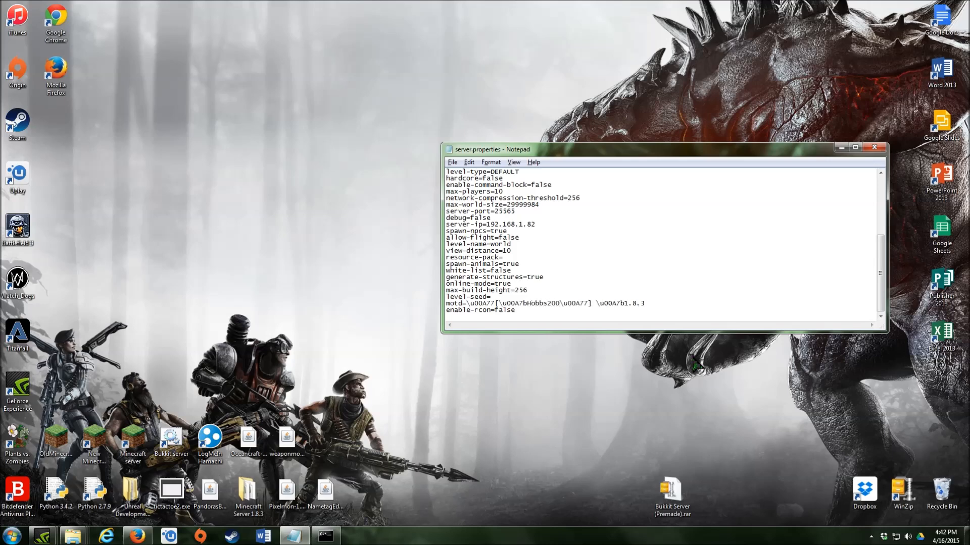
pyautogui.write('0_Server')
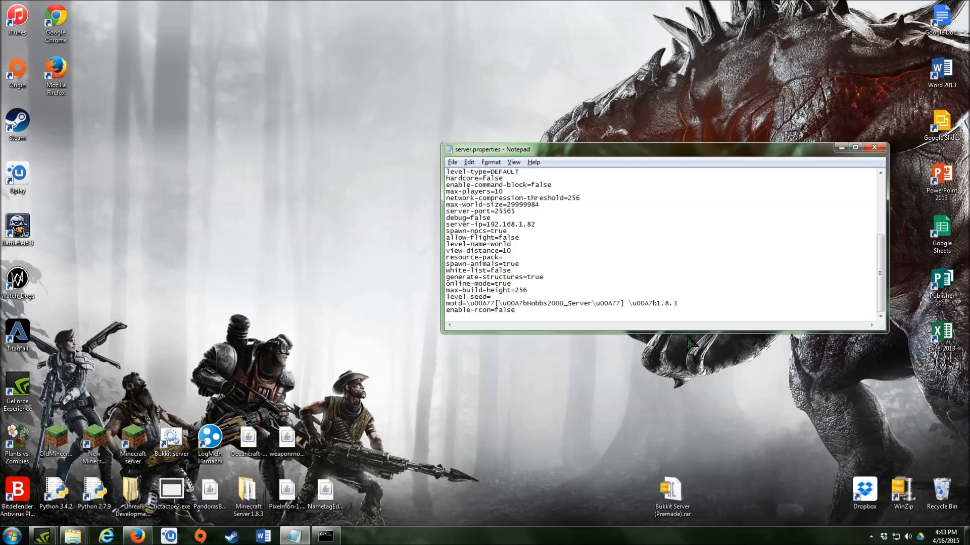
pyautogui.scroll(1, 573, 269)
pyautogui.scroll(1, 573, 268)
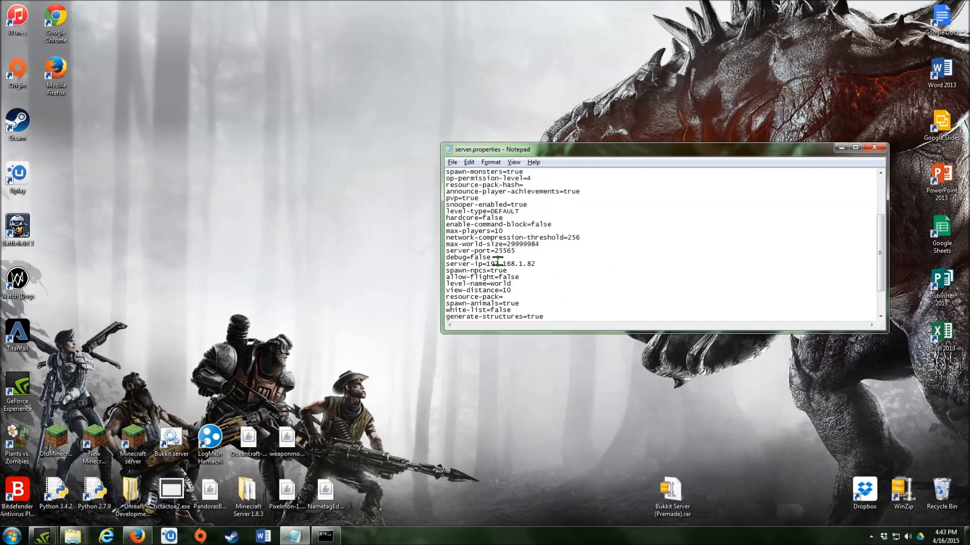
pyautogui.moveTo(445, 251); pyautogui.dragTo(521, 252)
pyautogui.click(568, 251)
# - Change the pvp setting from true to false
pyautogui.scroll(1, 571, 251)
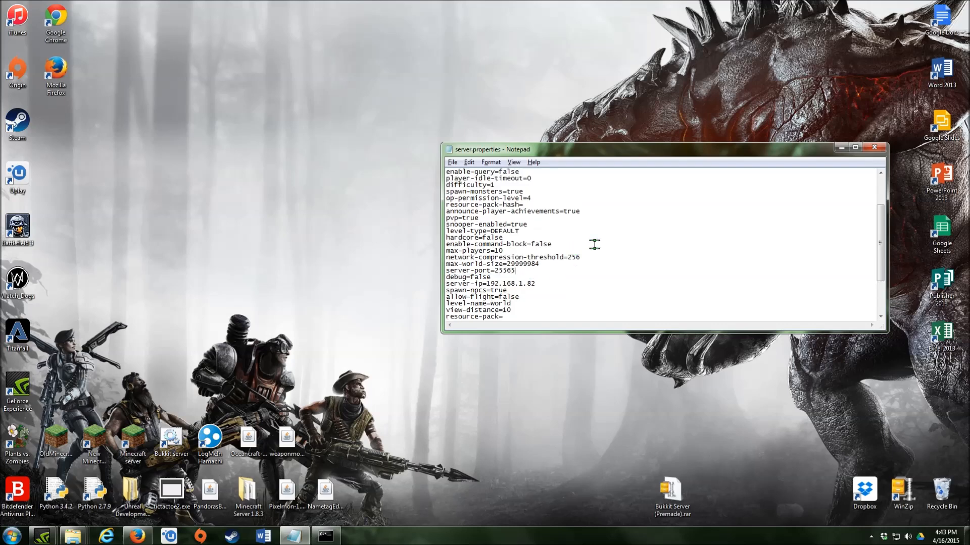
pyautogui.scroll(3, 599, 244)
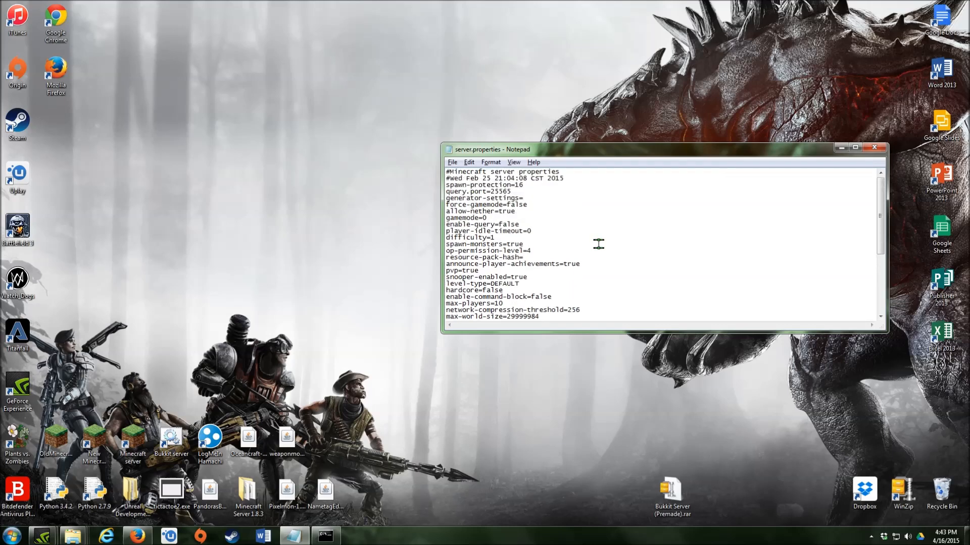
pyautogui.click(479, 271)
pyautogui.press('BackSpace')
pyautogui.press('BackSpace')
pyautogui.press('BackSpace')
pyautogui.press('BackSpace')
pyautogui.write('flase')
pyautogui.press('BackSpace')
pyautogui.press('BackSpace')
pyautogui.press('BackSpace')
pyautogui.press('BackSpace')
pyautogui.write('alse')
pyautogui.click(550, 250)
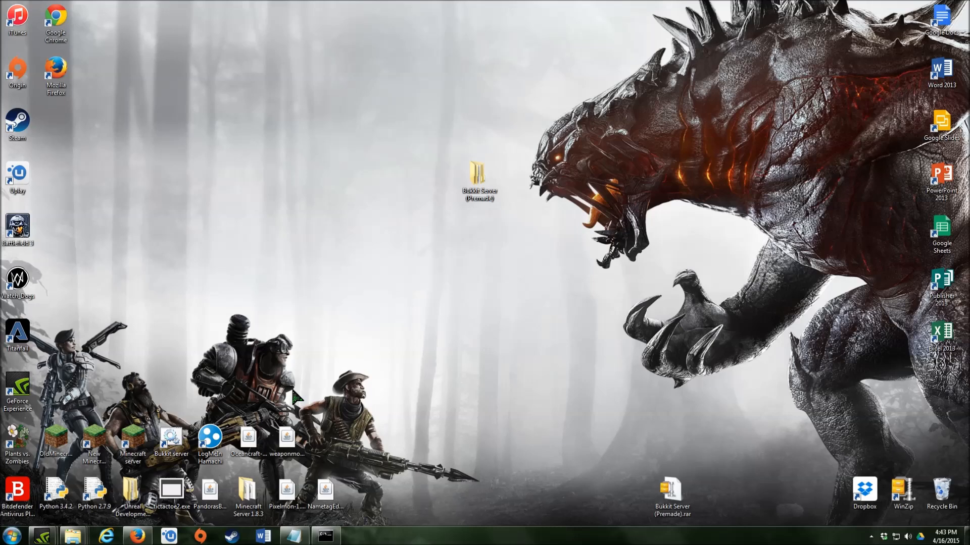
# - Browse into Bukkit Server (Premade)\plugins\PermissionsEx
pyautogui.doubleClick(473, 178)
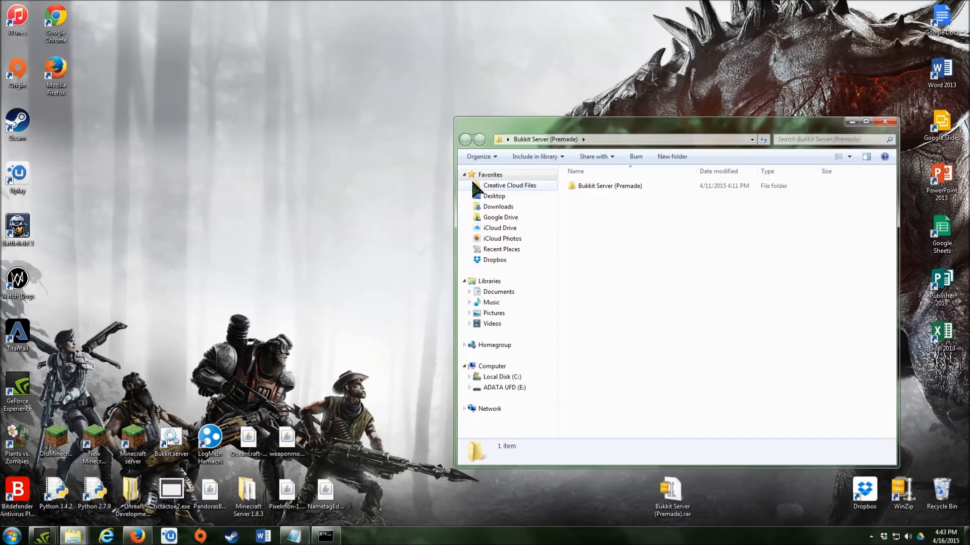
pyautogui.doubleClick(602, 186)
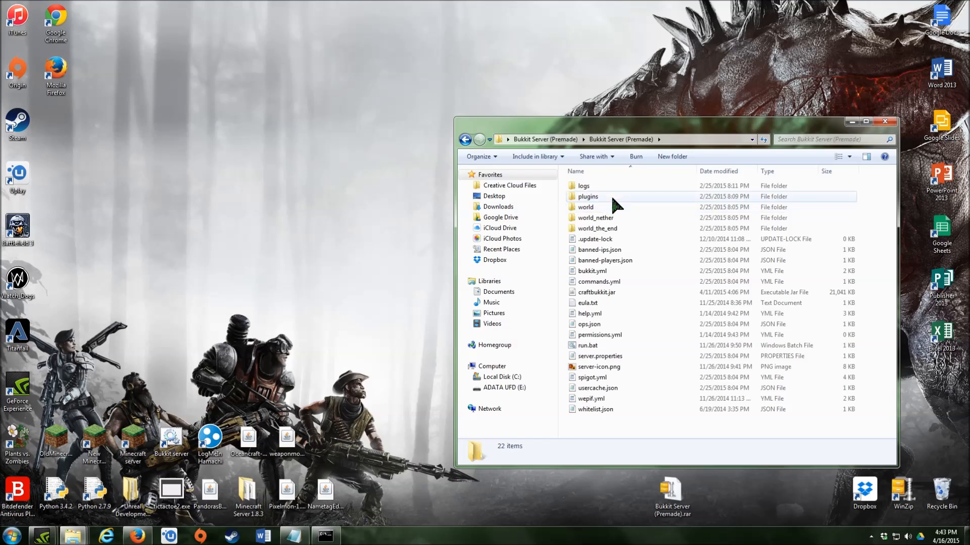
pyautogui.doubleClick(613, 198)
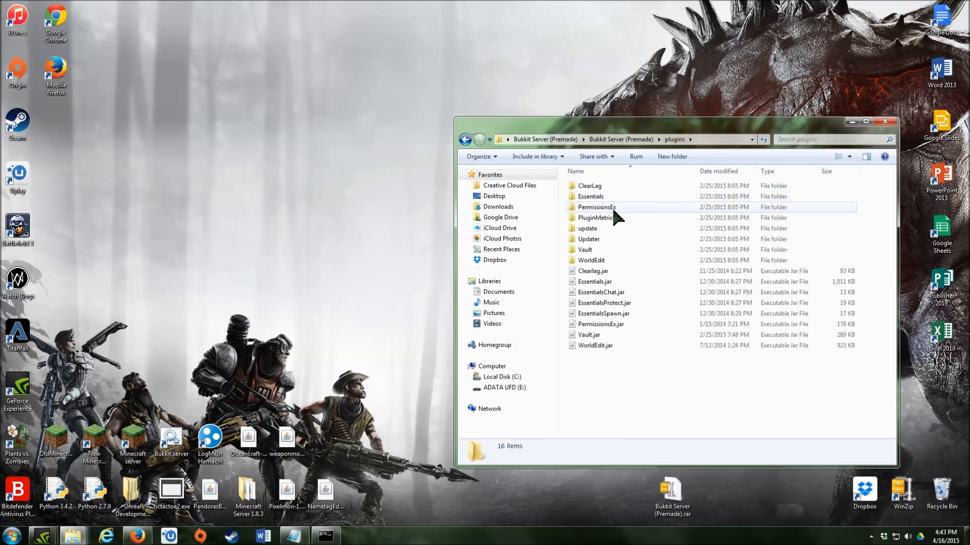
pyautogui.click(613, 208)
pyautogui.doubleClick(614, 209)
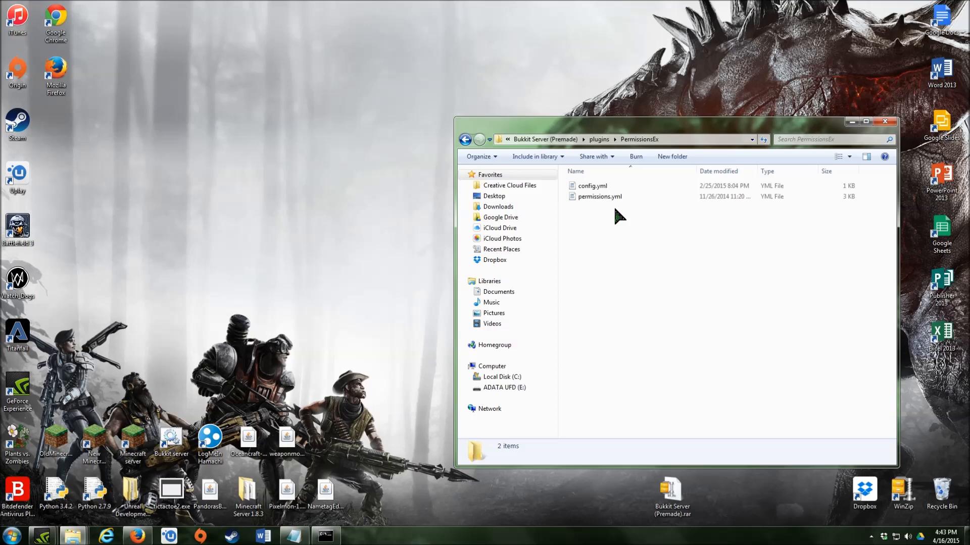
pyautogui.click(465, 139)
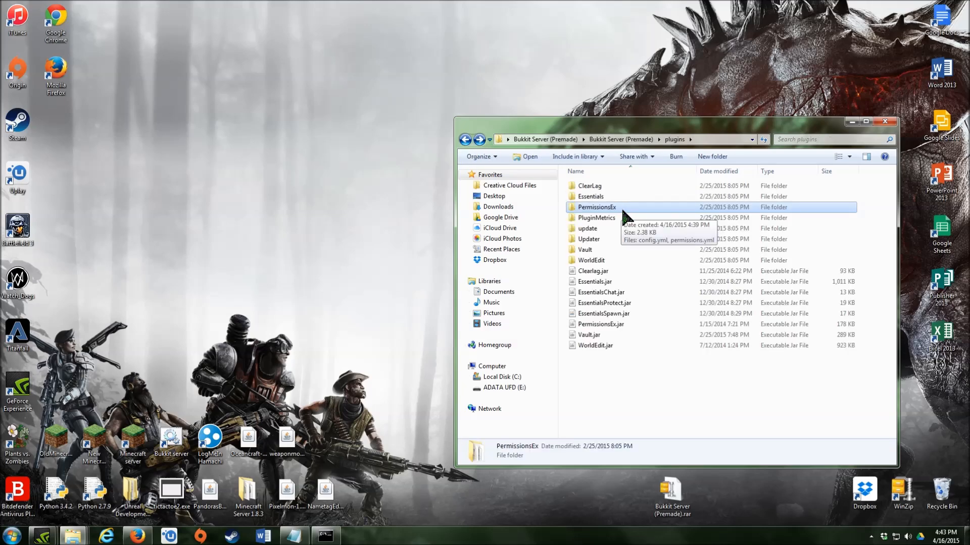
pyautogui.doubleClick(620, 207)
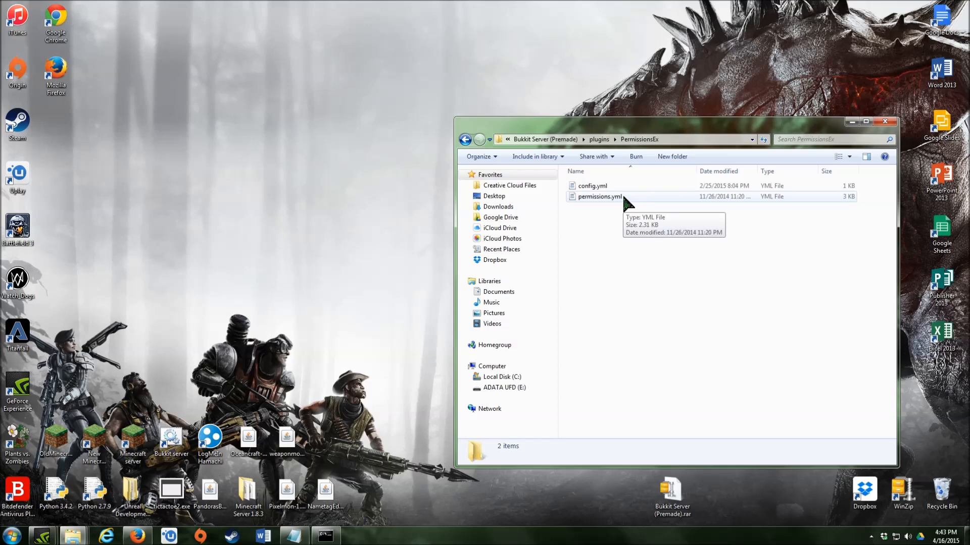
# - Open permissions.yml with WordPad via Open with
pyautogui.rightClick(626, 198)
pyautogui.click(602, 222)
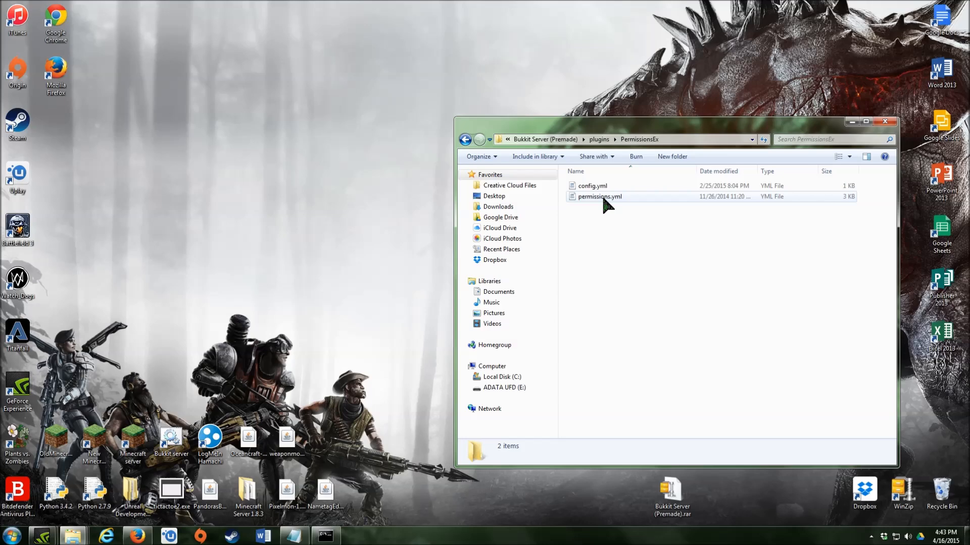
pyautogui.click(603, 200)
pyautogui.rightClick(604, 200)
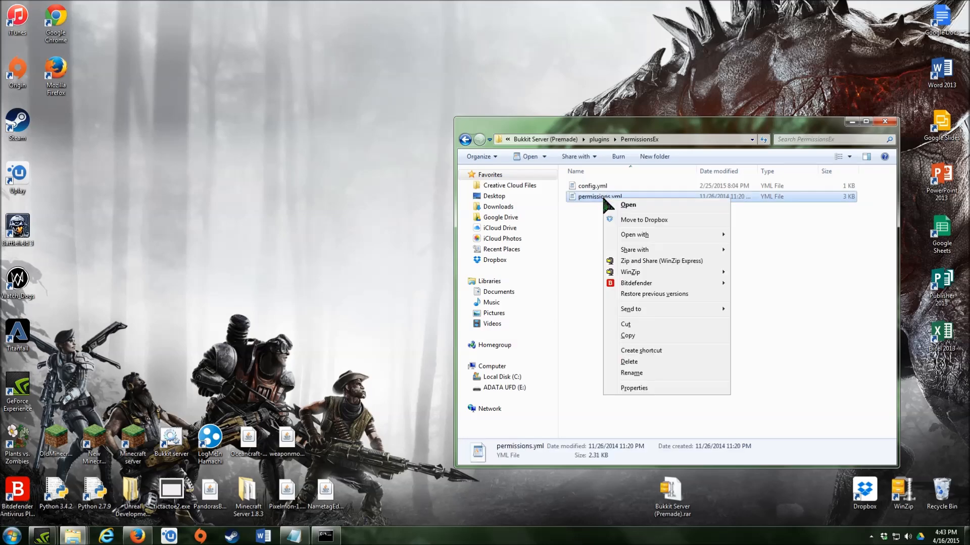
pyautogui.moveTo(623, 234)
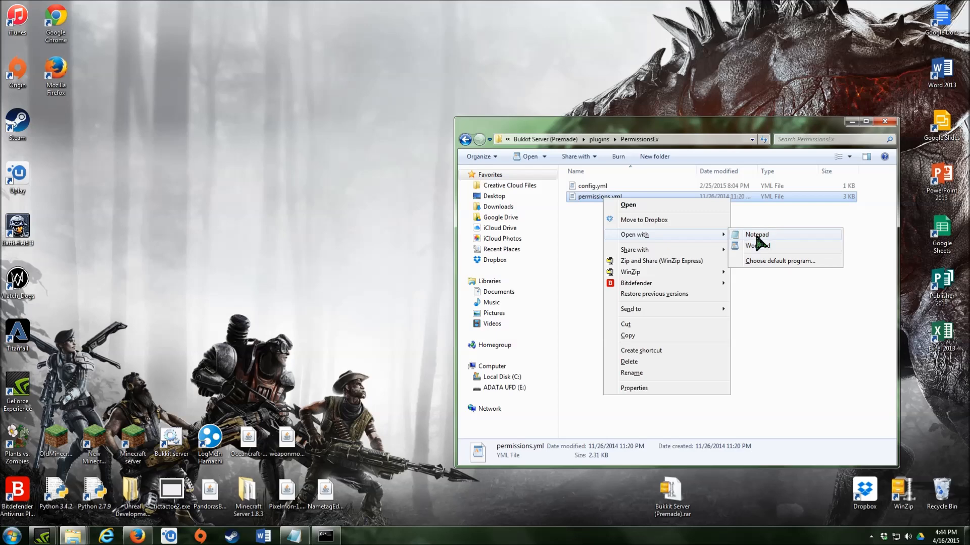
pyautogui.click(758, 246)
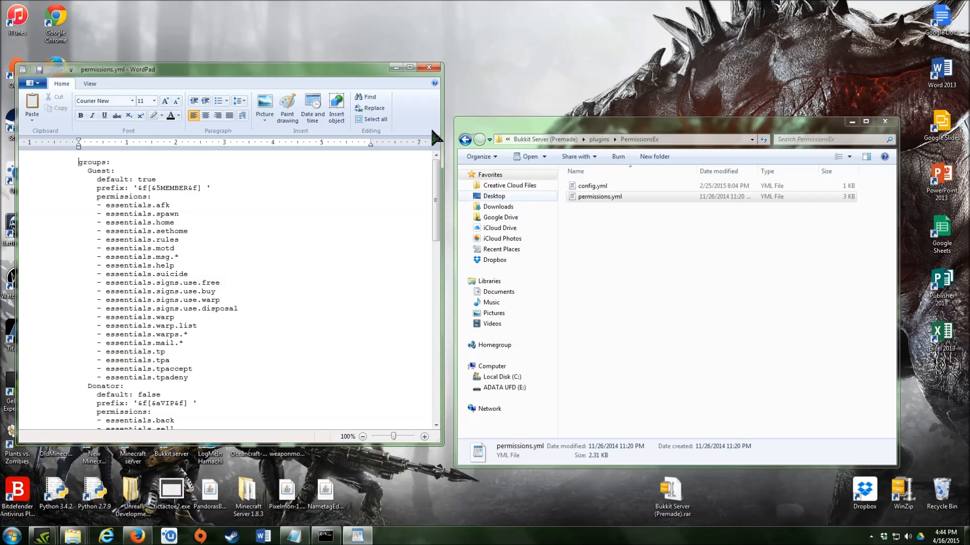
# - Move WordPad to the top centre and minimize the Explorer window
pyautogui.moveTo(255, 70); pyautogui.dragTo(467, 14)
pyautogui.click(851, 122)
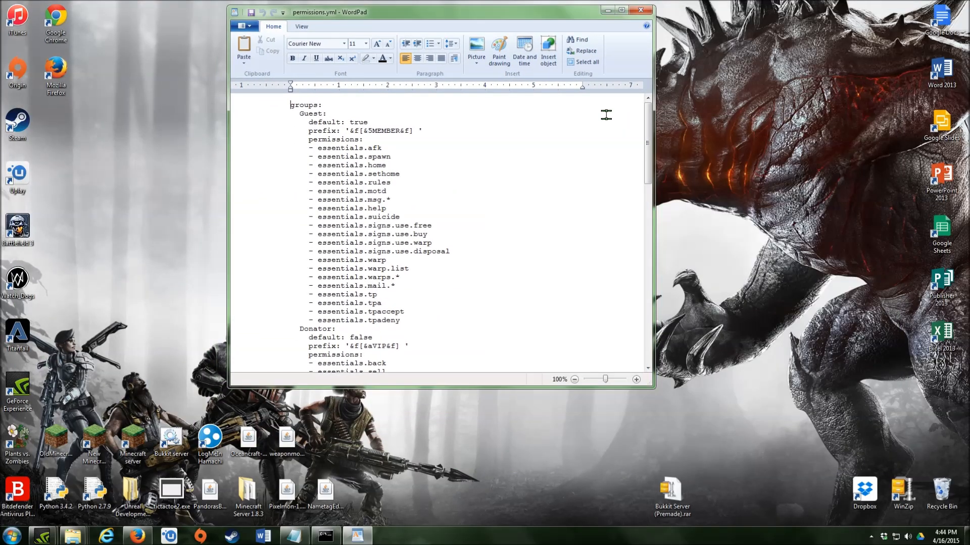
pyautogui.moveTo(648, 118)
pyautogui.mouseDown()
pyautogui.moveTo(635, 223)
pyautogui.moveTo(655, 123)
pyautogui.mouseUp()
# - Review the Guest and Donator group prefixes, scrolling down to the Moderator group
pyautogui.moveTo(308, 122); pyautogui.dragTo(418, 137)
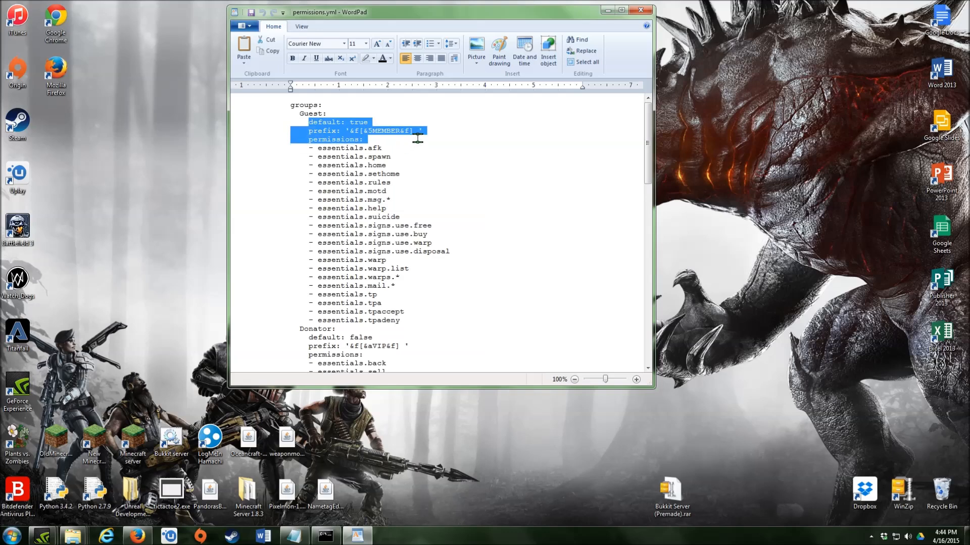
pyautogui.click(456, 148)
pyautogui.scroll(-9, 414, 150)
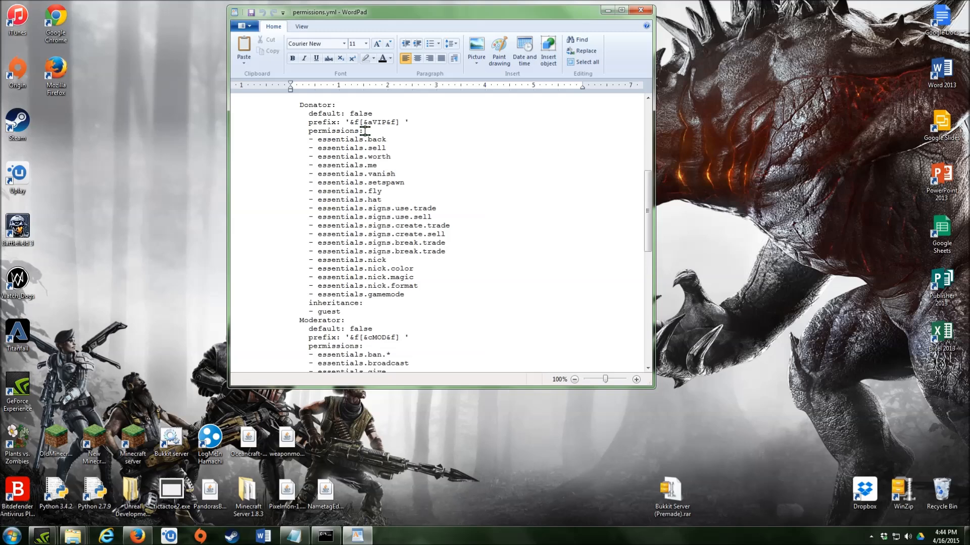
pyautogui.doubleClick(302, 107)
pyautogui.moveTo(373, 123); pyautogui.dragTo(381, 123)
pyautogui.scroll(-3, 372, 191)
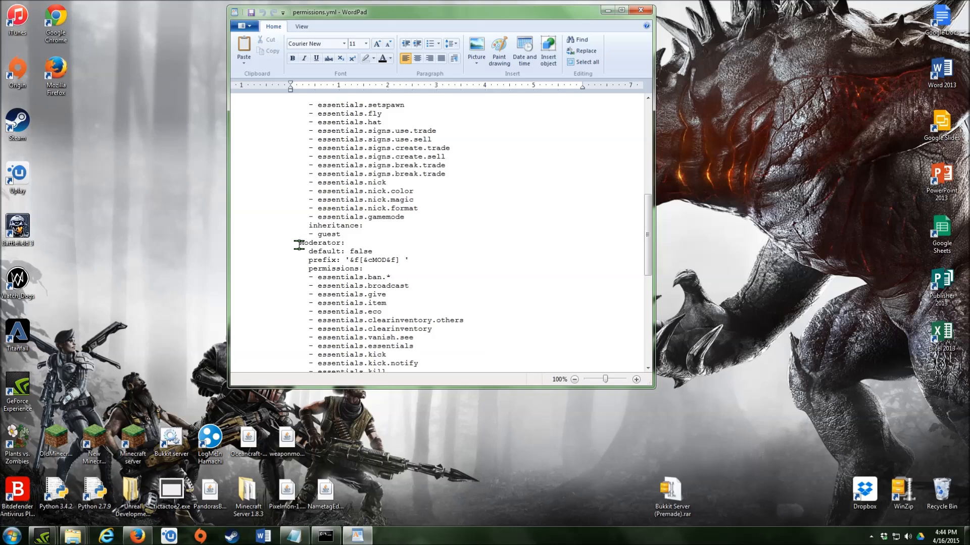
pyautogui.scroll(-13, 299, 245)
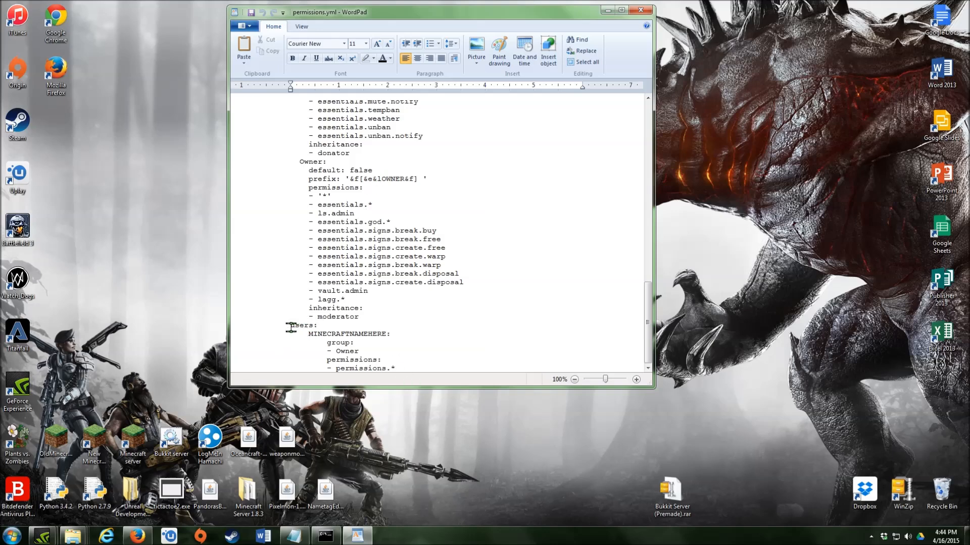
# - Replace the MINECRAFTNAMEHERE placeholder with the owner's Minecraft username
pyautogui.moveTo(290, 325); pyautogui.dragTo(386, 333)
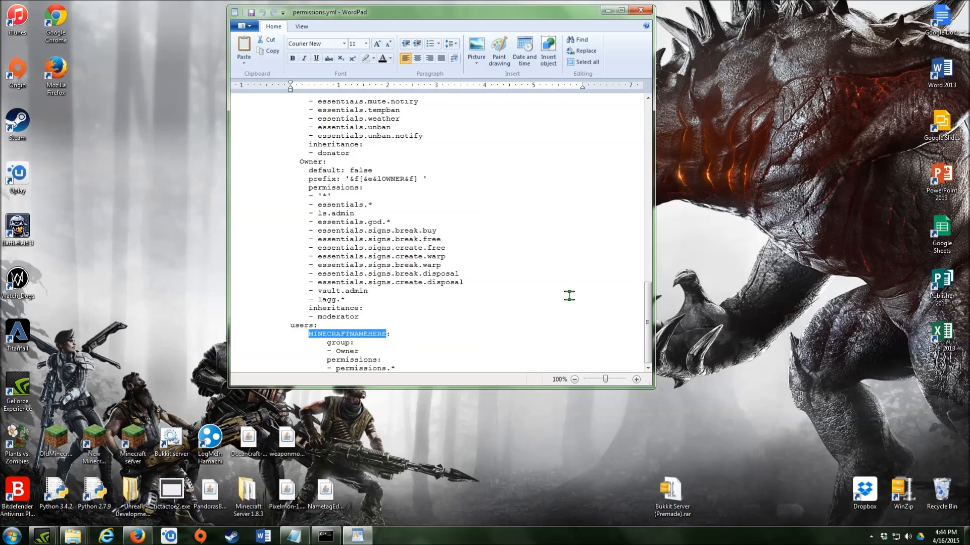
pyautogui.press('BackSpace')
pyautogui.write('field2000:')
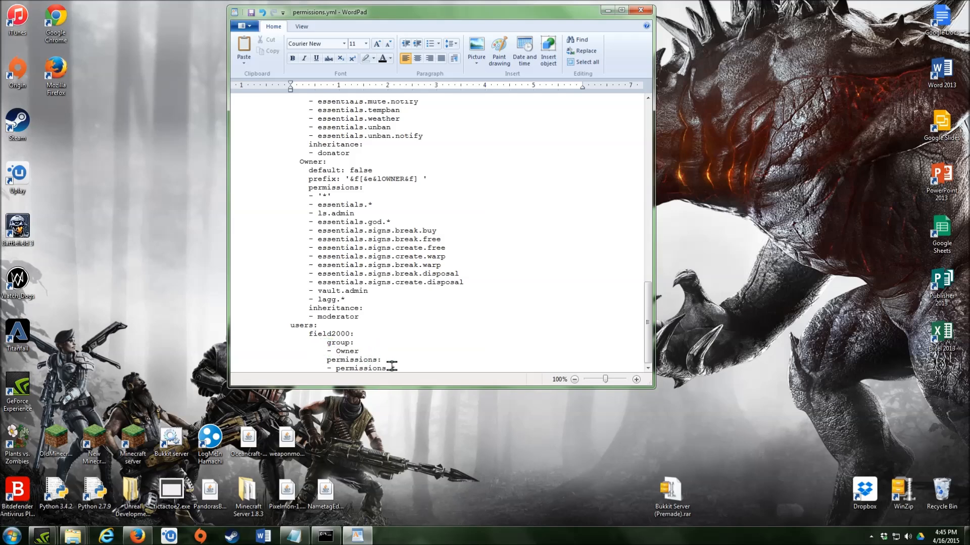
pyautogui.moveTo(392, 368); pyautogui.dragTo(397, 369)
pyautogui.click(444, 340)
# - Duplicate the user entry, giving the copy a test name and the Donator group
pyautogui.moveTo(316, 333); pyautogui.dragTo(416, 380)
pyautogui.hotkey('ctrl', 'c')
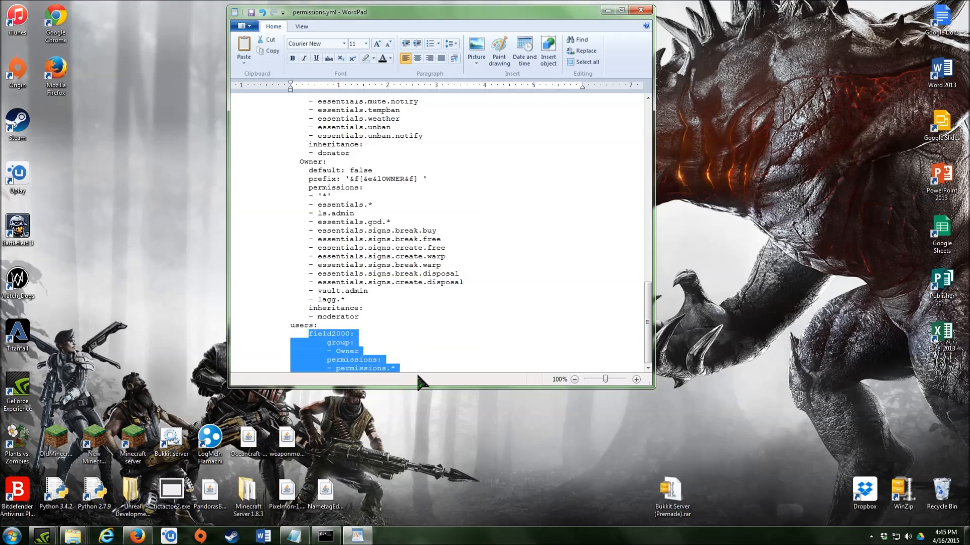
pyautogui.click(404, 369)
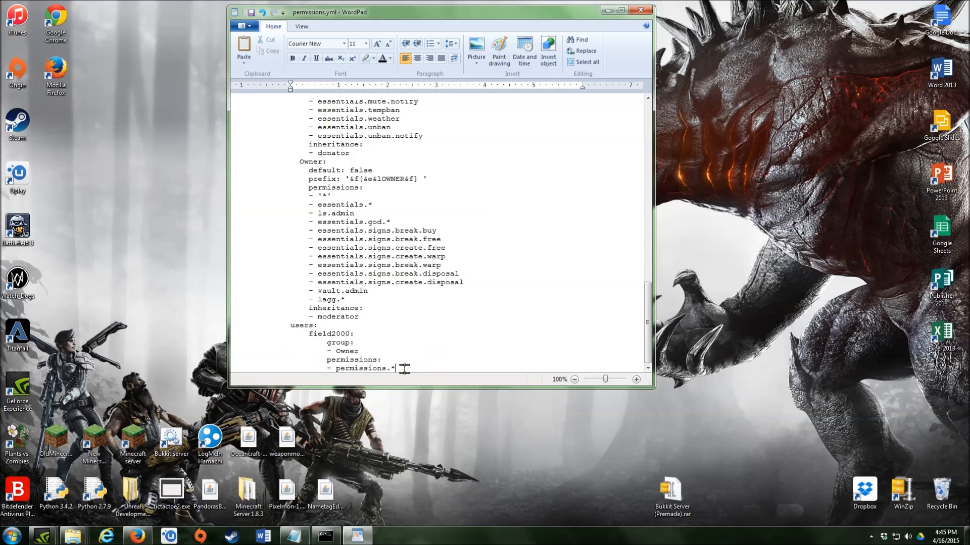
pyautogui.press('Return')
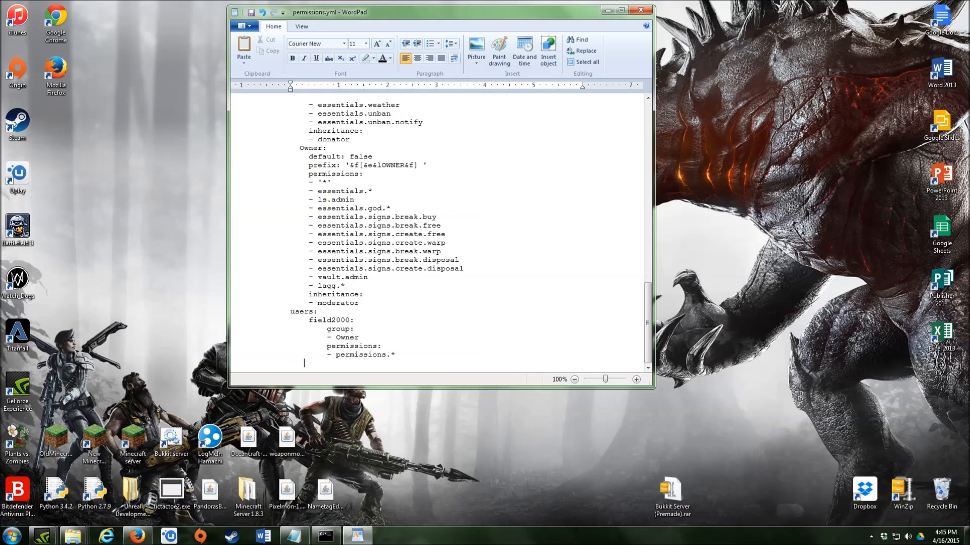
pyautogui.hotkey('ctrl', 'v')
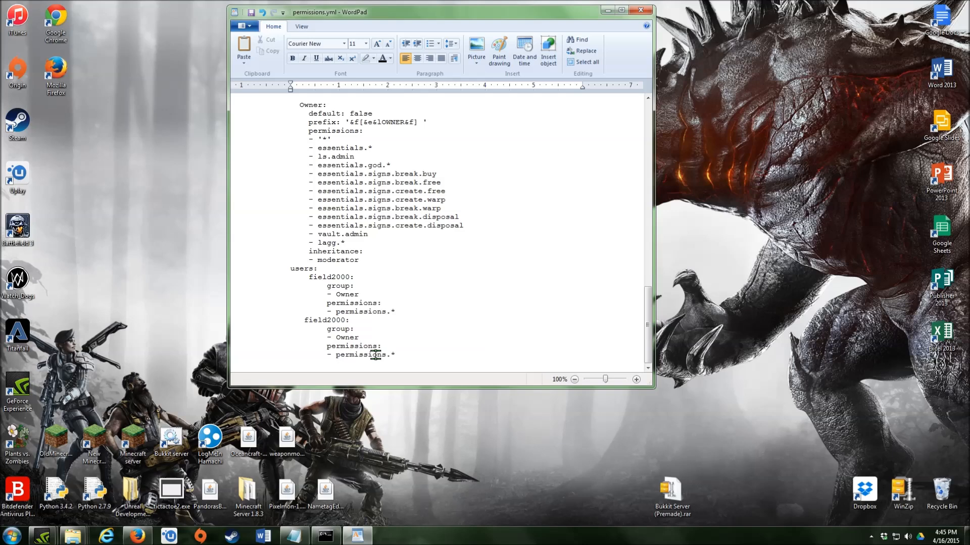
pyautogui.hotkey('ctrl', 'z')
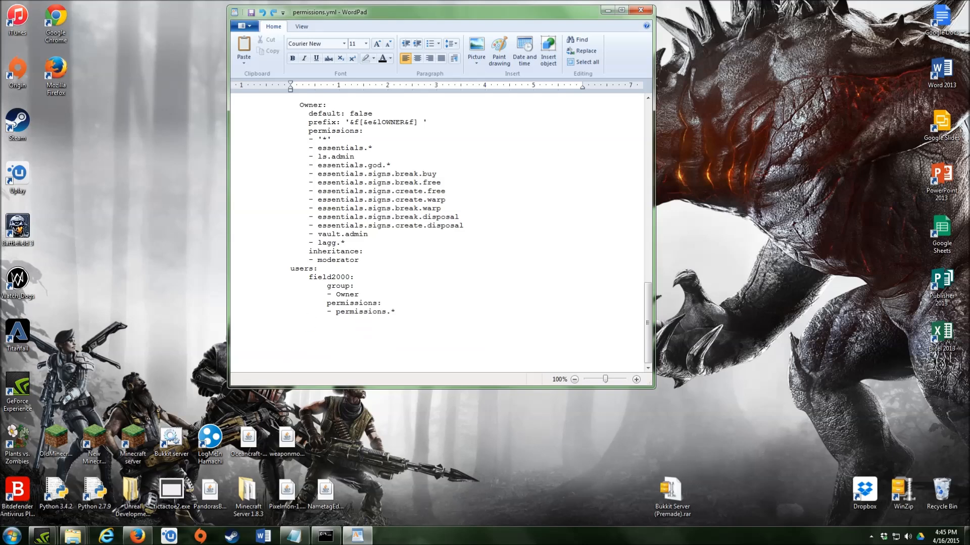
pyautogui.hotkey('ctrl', 'v')
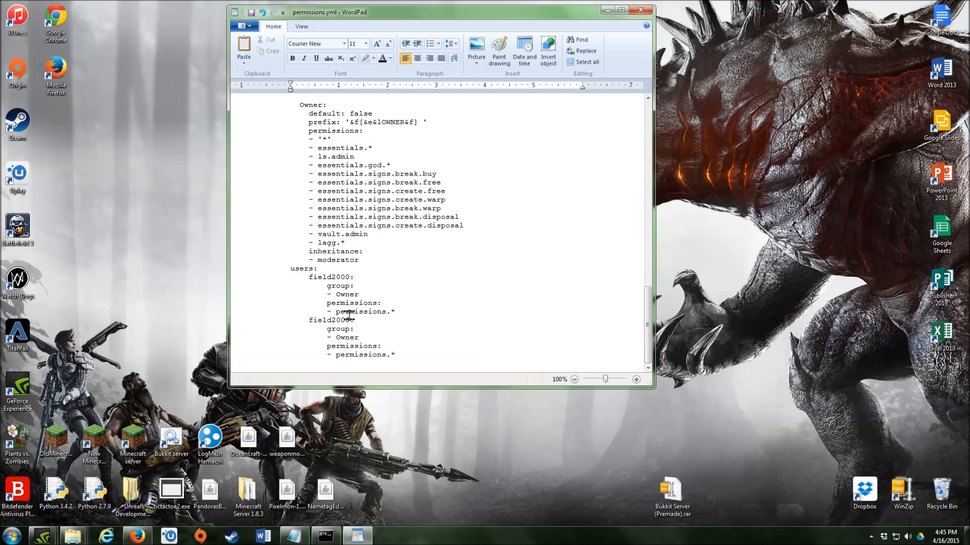
pyautogui.moveTo(349, 316)
pyautogui.mouseDown()
pyautogui.moveTo(291, 319)
pyautogui.moveTo(350, 319)
pyautogui.mouseUp()
pyautogui.click(309, 319)
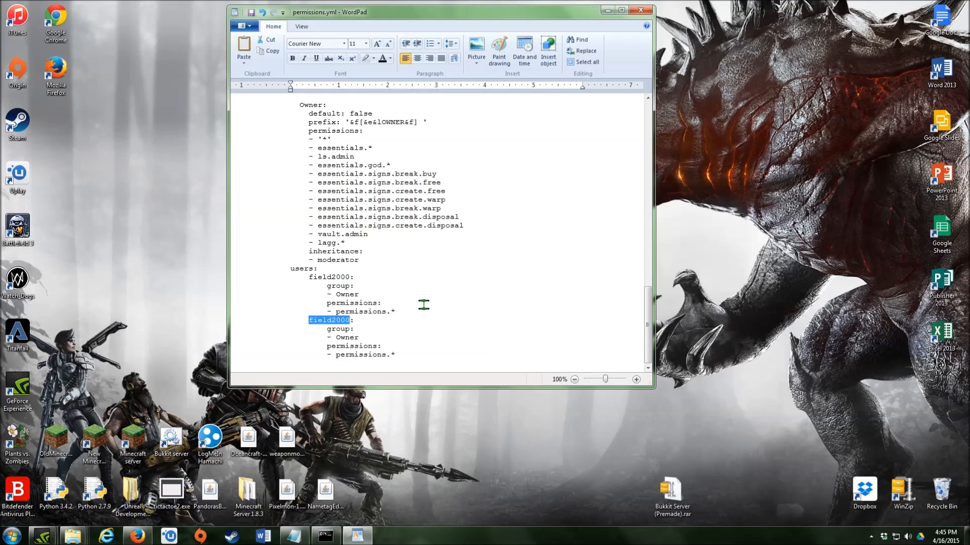
pyautogui.write('fjasdkl')
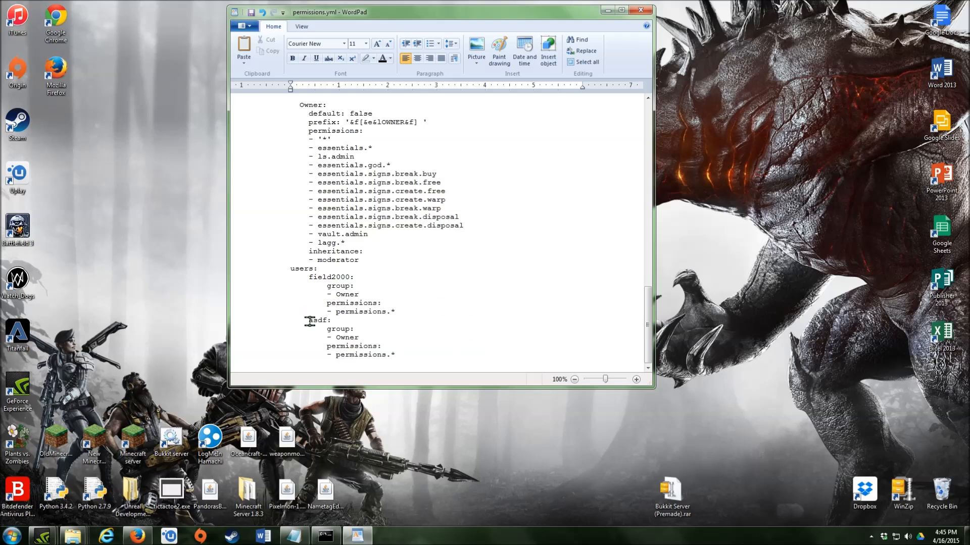
pyautogui.moveTo(336, 337); pyautogui.dragTo(361, 334)
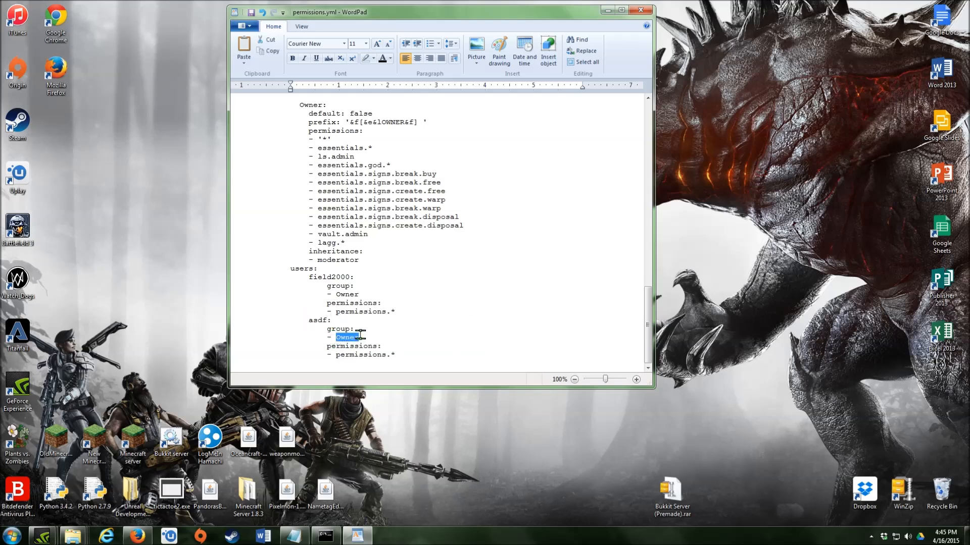
pyautogui.write('Donato')
# - Remove the duplicate entry's permissions.* line and then the whole second user entry
pyautogui.scroll(20, 469, 263)
pyautogui.scroll(1, 474, 263)
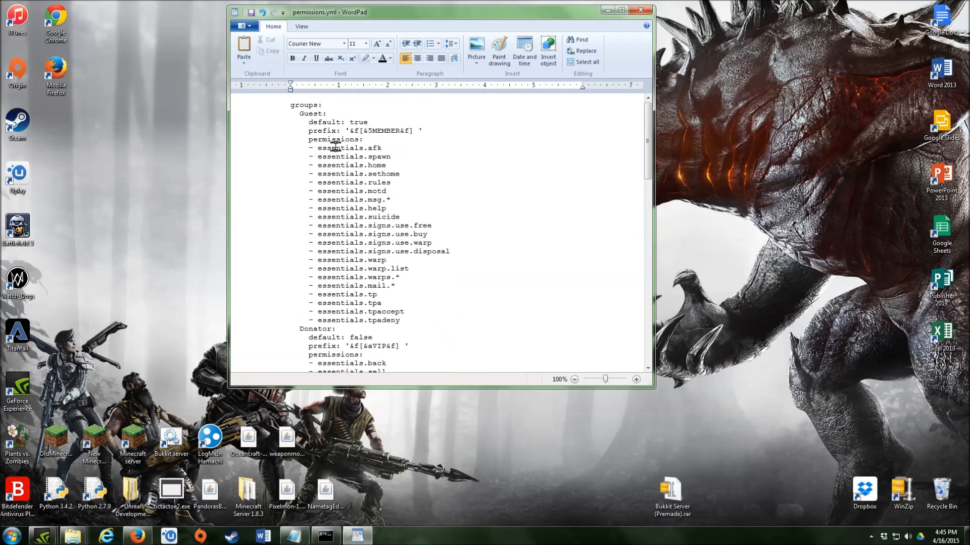
pyautogui.scroll(-7, 362, 272)
pyautogui.scroll(-1, 362, 278)
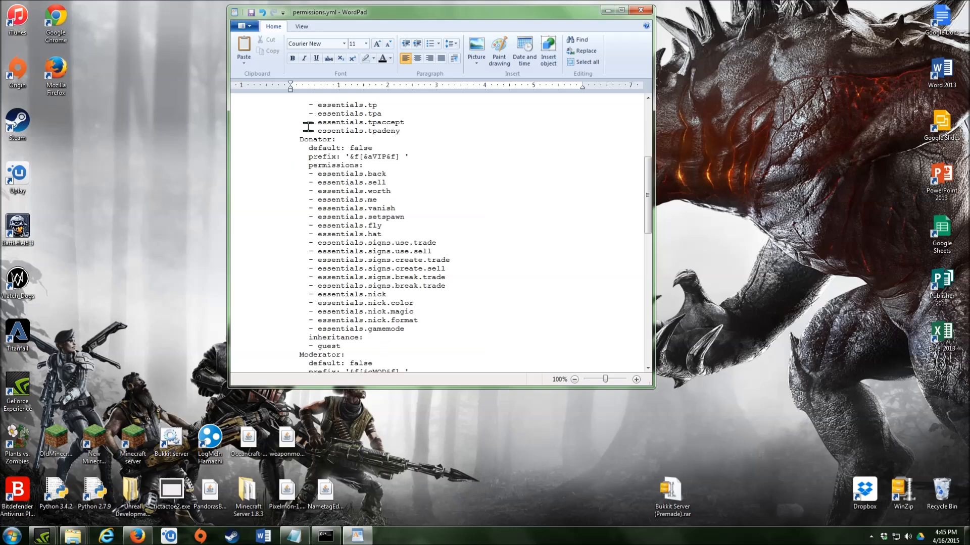
pyautogui.moveTo(308, 173); pyautogui.dragTo(468, 329)
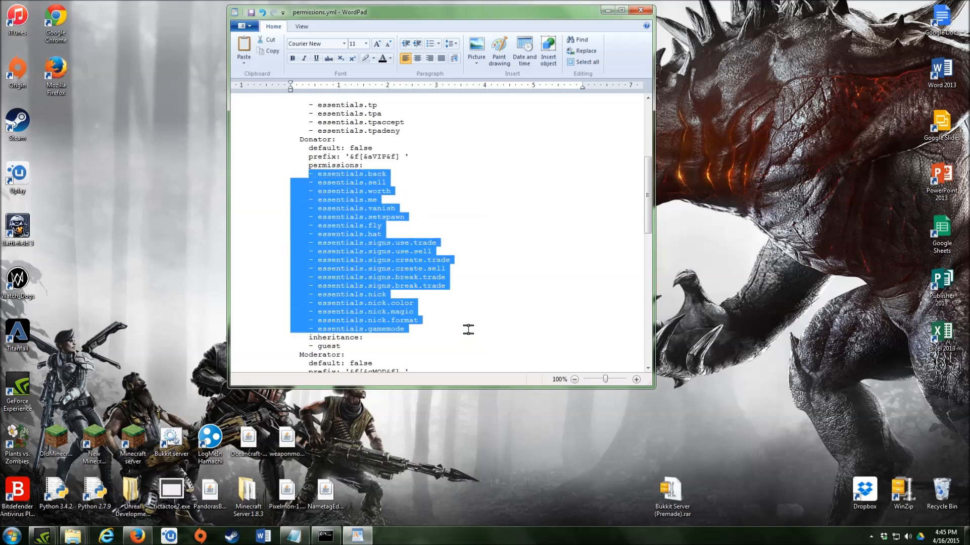
pyautogui.scroll(-20, 444, 283)
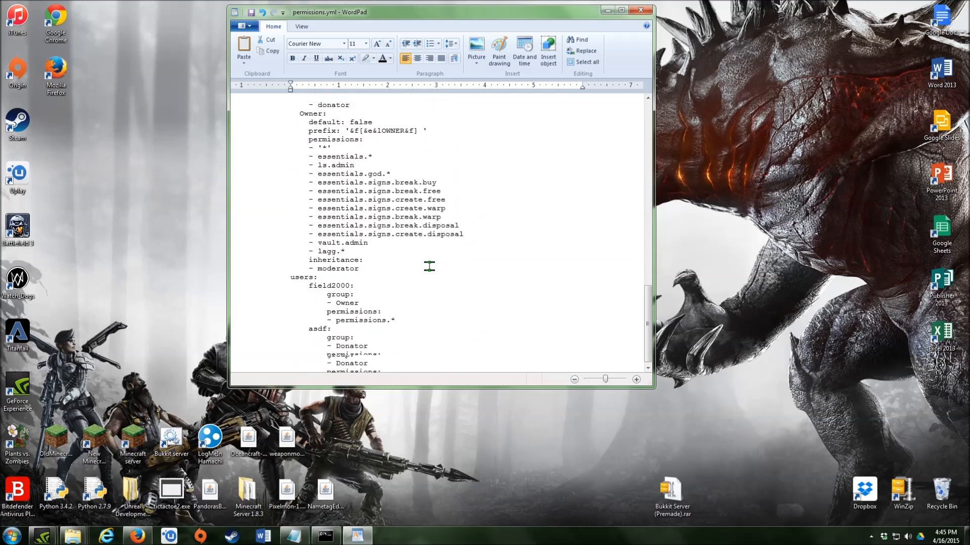
pyautogui.moveTo(398, 360); pyautogui.dragTo(328, 359)
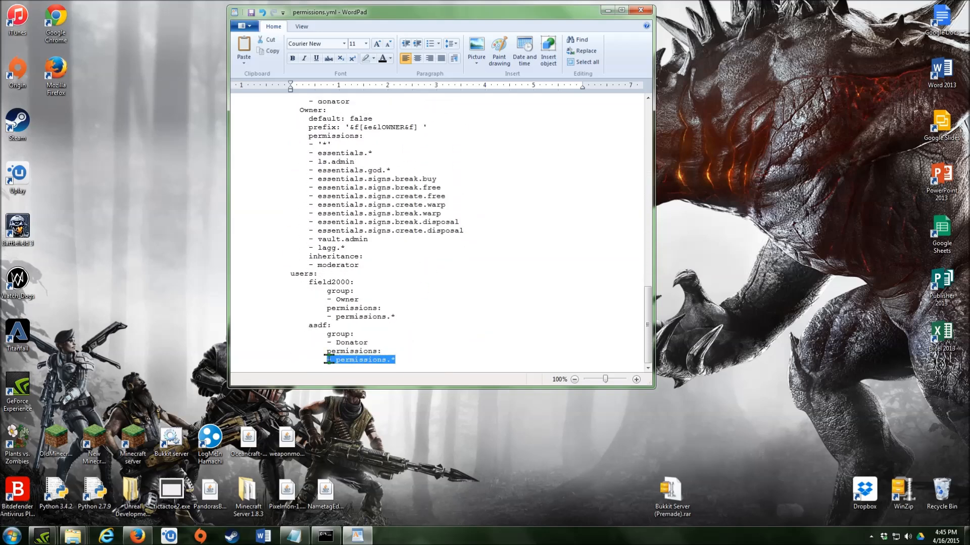
pyautogui.press('BackSpace')
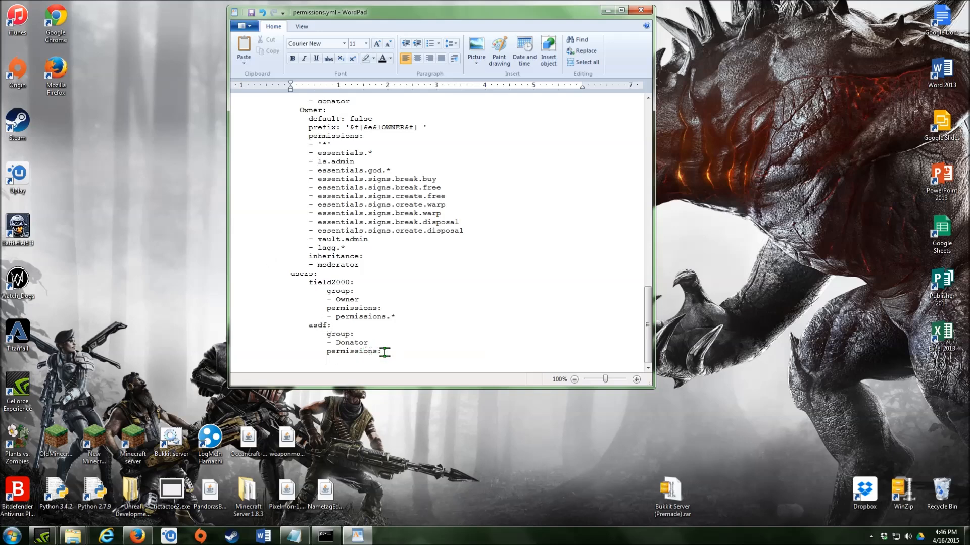
pyautogui.moveTo(393, 353); pyautogui.dragTo(172, 325)
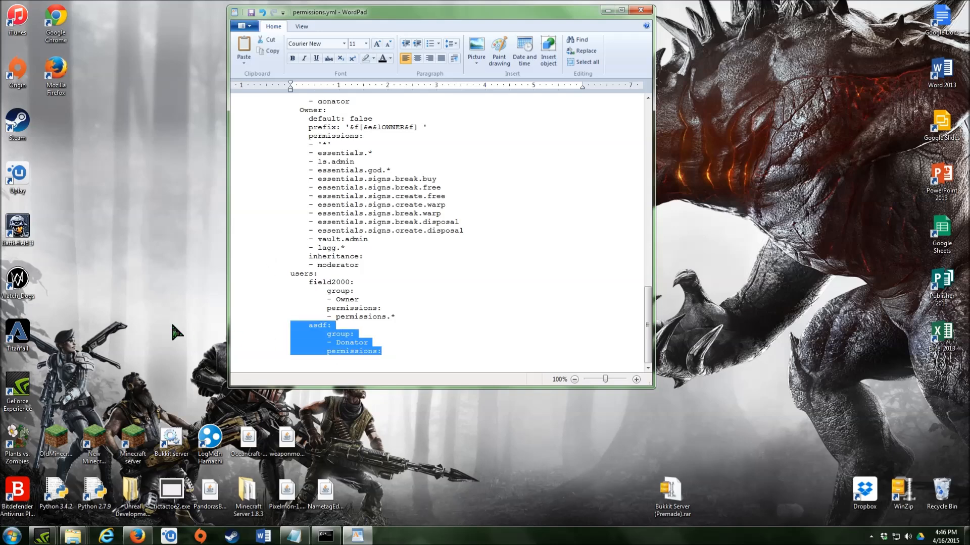
pyautogui.press('BackSpace')
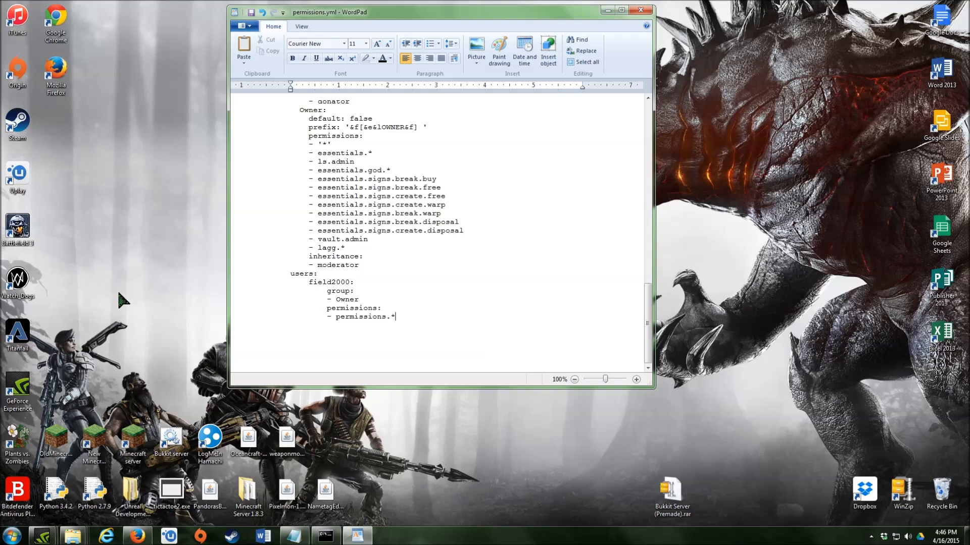
# - Change the Moderator group's prefix text to ADMIN in permissions.yml
pyautogui.scroll(4, 371, 266)
pyautogui.scroll(-2, 385, 263)
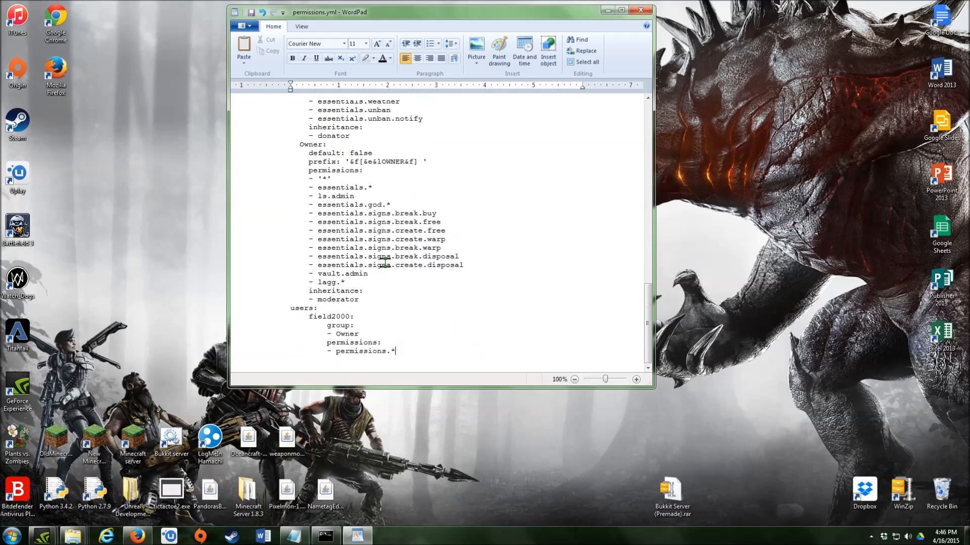
pyautogui.scroll(4, 387, 259)
pyautogui.scroll(1, 387, 260)
pyautogui.scroll(-4, 387, 260)
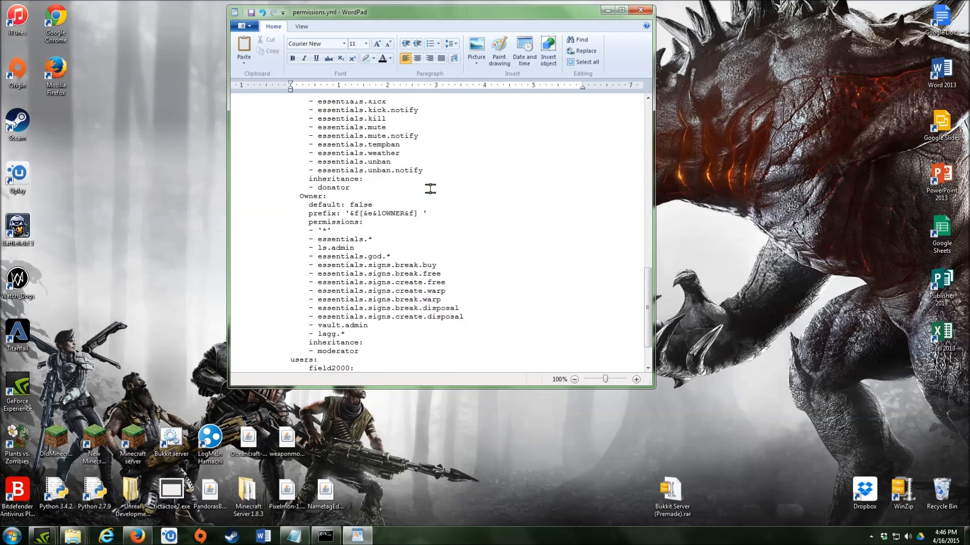
pyautogui.scroll(-1, 383, 224)
pyautogui.scroll(1, 383, 224)
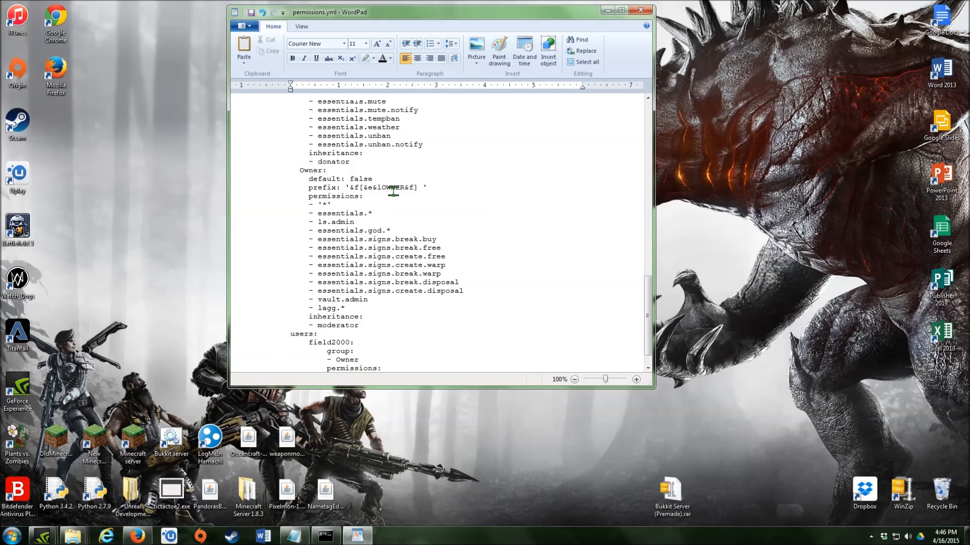
pyautogui.moveTo(382, 187); pyautogui.dragTo(401, 187)
pyautogui.scroll(12, 384, 191)
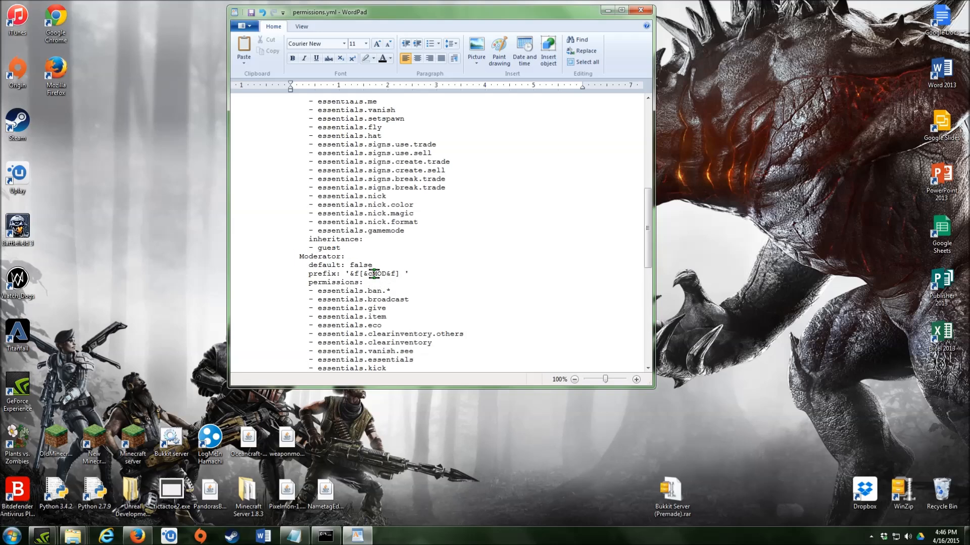
pyautogui.moveTo(377, 274)
pyautogui.mouseDown()
pyautogui.moveTo(408, 275)
pyautogui.moveTo(386, 275)
pyautogui.mouseUp()
pyautogui.click(374, 273)
pyautogui.moveTo(373, 273); pyautogui.dragTo(386, 272)
pyautogui.write('A')
pyautogui.press('BackSpace')
pyautogui.write('DMIN')
# - Save permissions.yml in text-only format and close WordPad
pyautogui.scroll(9, 444, 283)
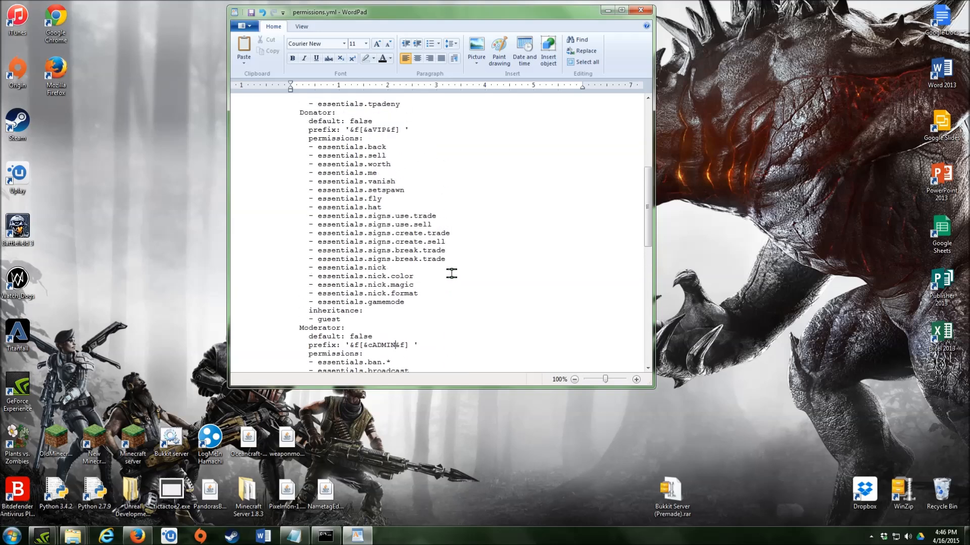
pyautogui.scroll(3, 424, 300)
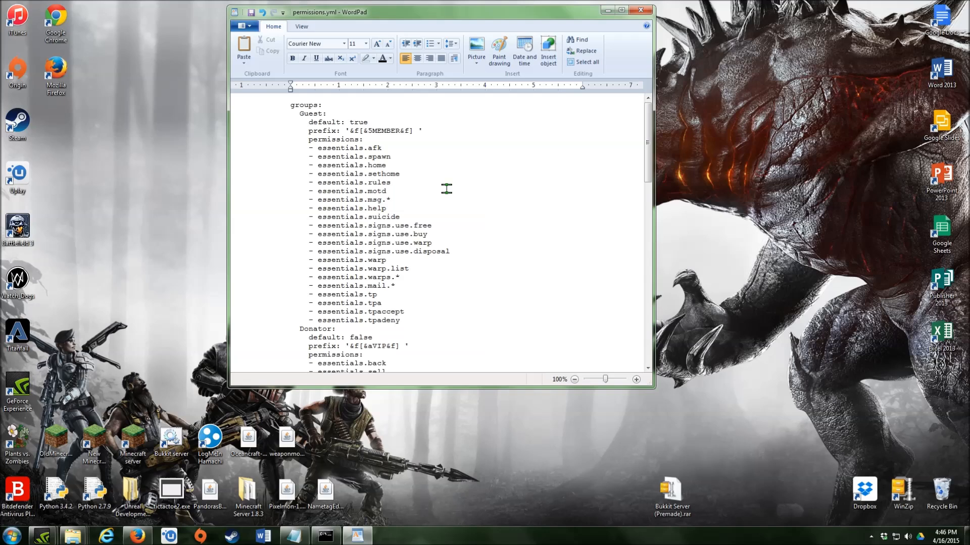
pyautogui.scroll(-3, 446, 188)
pyautogui.scroll(3, 424, 190)
pyautogui.scroll(-4, 392, 197)
pyautogui.scroll(4, 392, 197)
pyautogui.click(254, 14)
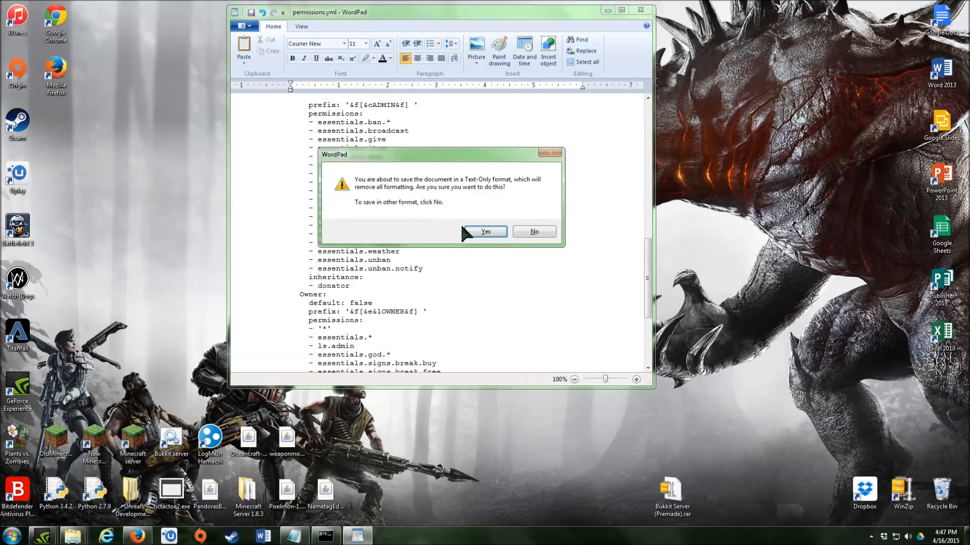
pyautogui.click(484, 230)
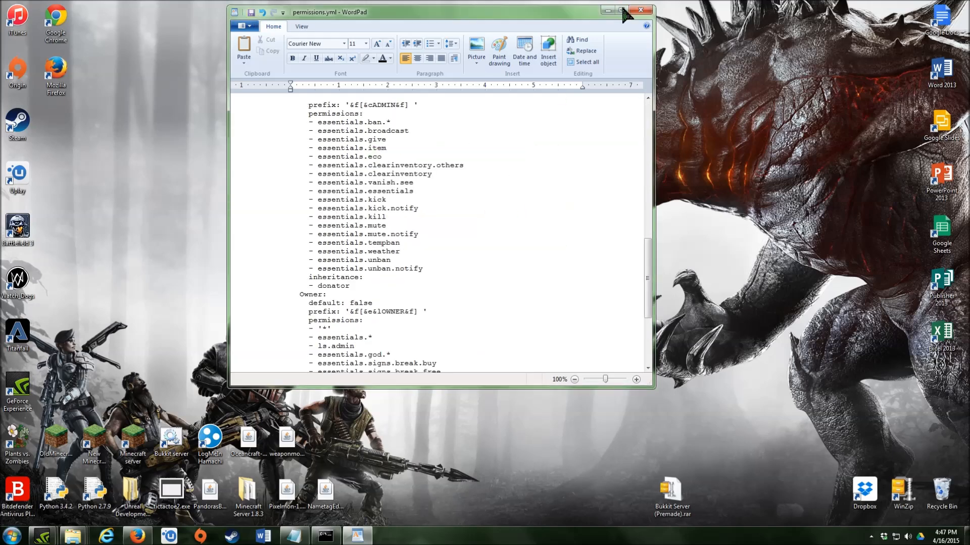
pyautogui.click(639, 10)
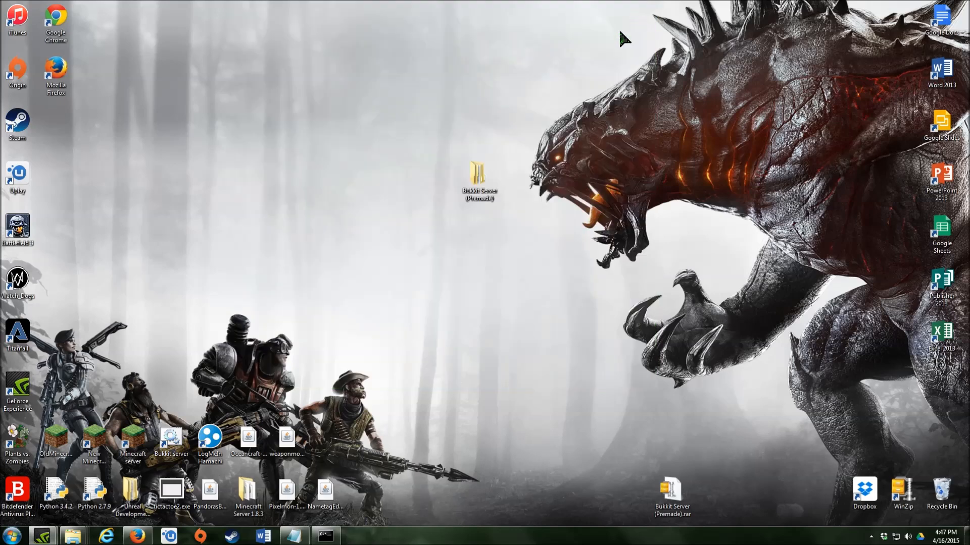
# - Open the inner Bukkit Server (Premade) folder and verify eula.txt says eula=true, then close it
pyautogui.moveTo(326, 536)
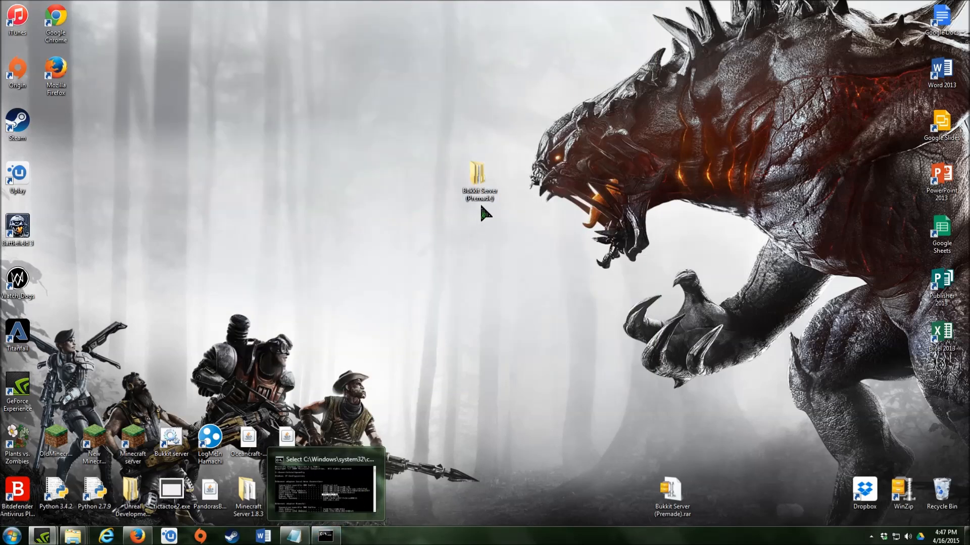
pyautogui.doubleClick(481, 184)
pyautogui.doubleClick(591, 198)
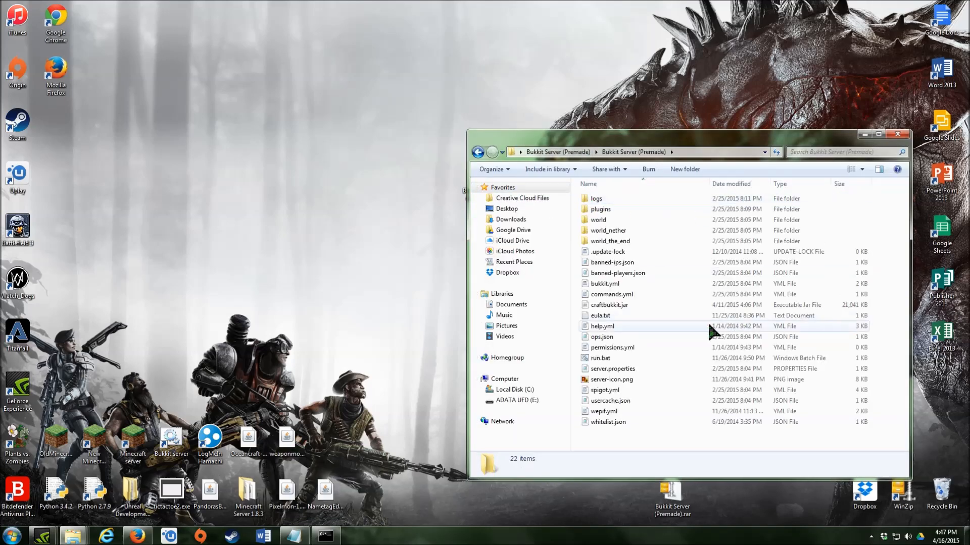
pyautogui.doubleClick(642, 318)
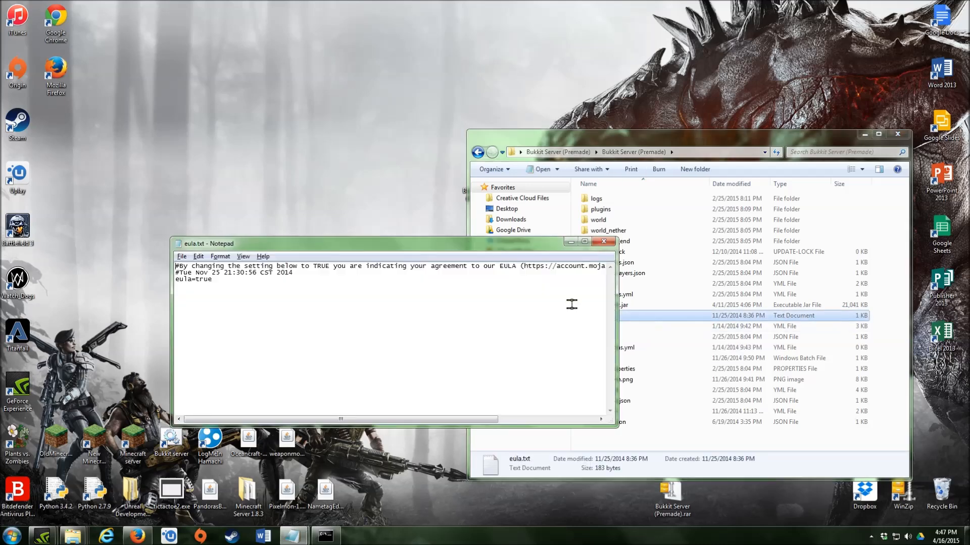
pyautogui.doubleClick(203, 279)
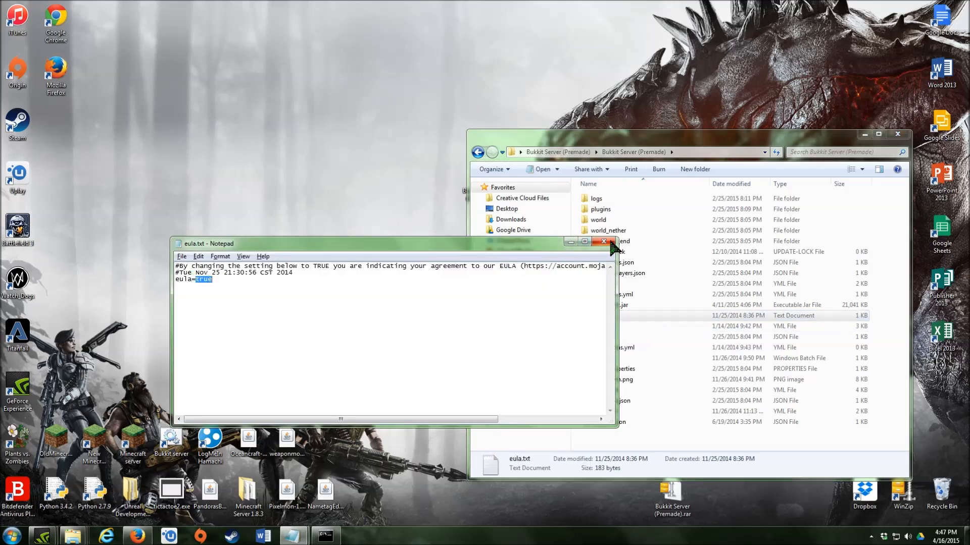
pyautogui.click(611, 242)
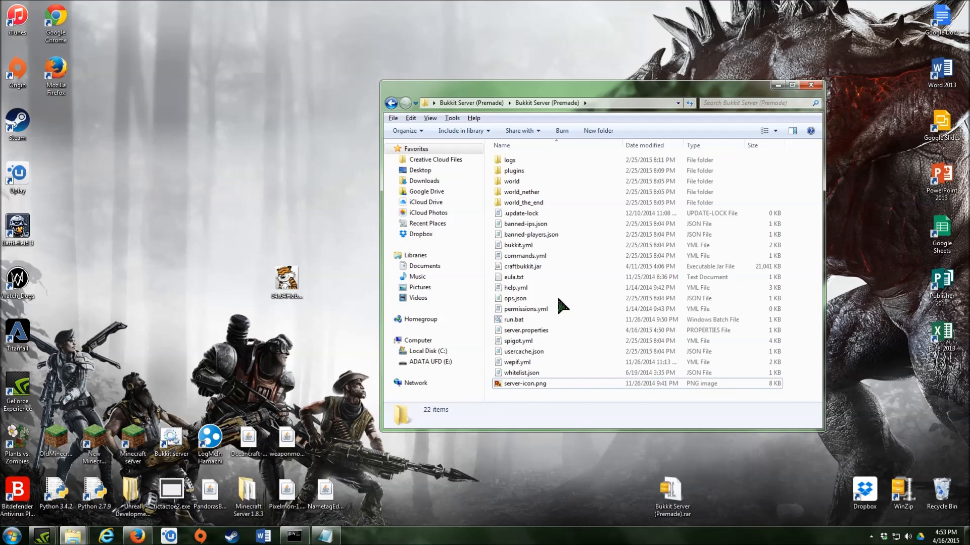
# - Delete the existing server-icon.png from the server folder
pyautogui.rightClick(517, 385)
pyautogui.rightClick(510, 373)
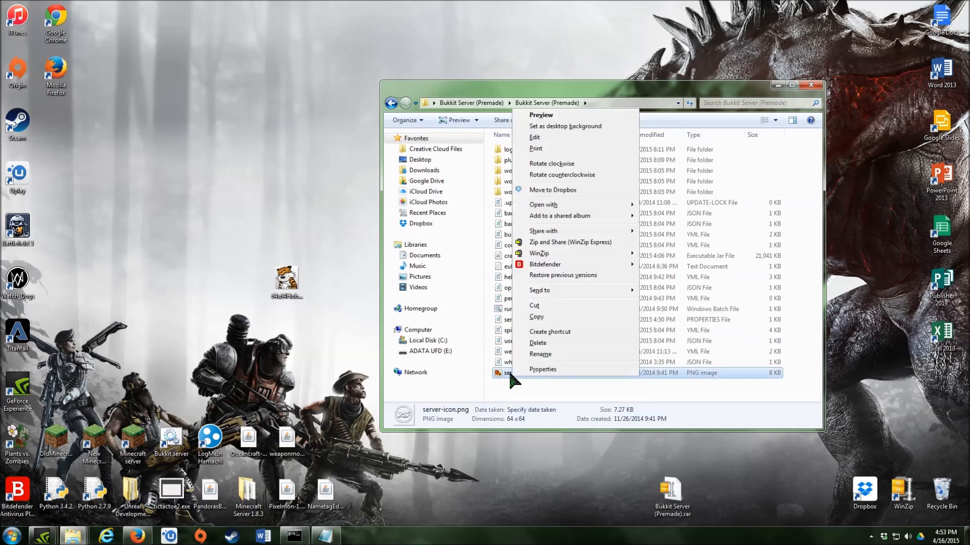
pyautogui.click(537, 343)
pyautogui.click(525, 294)
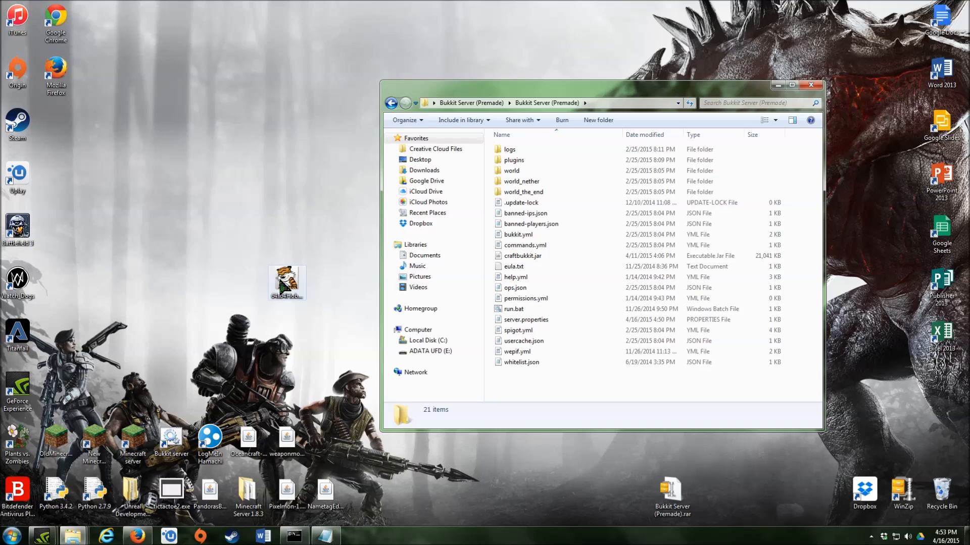
# - Move the 64x64 desktop PNG into the server folder and rename it server-icon.png
pyautogui.click(284, 292)
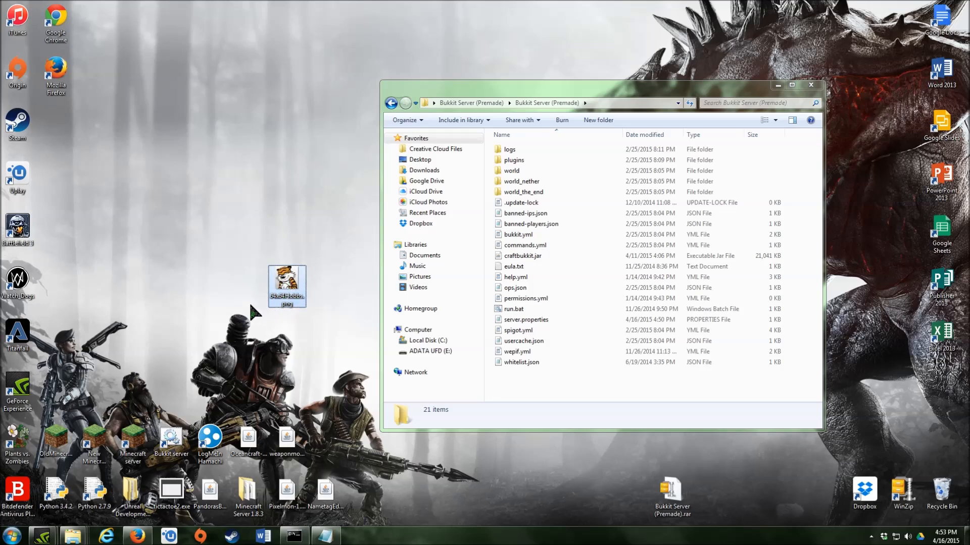
pyautogui.moveTo(280, 293); pyautogui.dragTo(517, 371)
pyautogui.rightClick(518, 373)
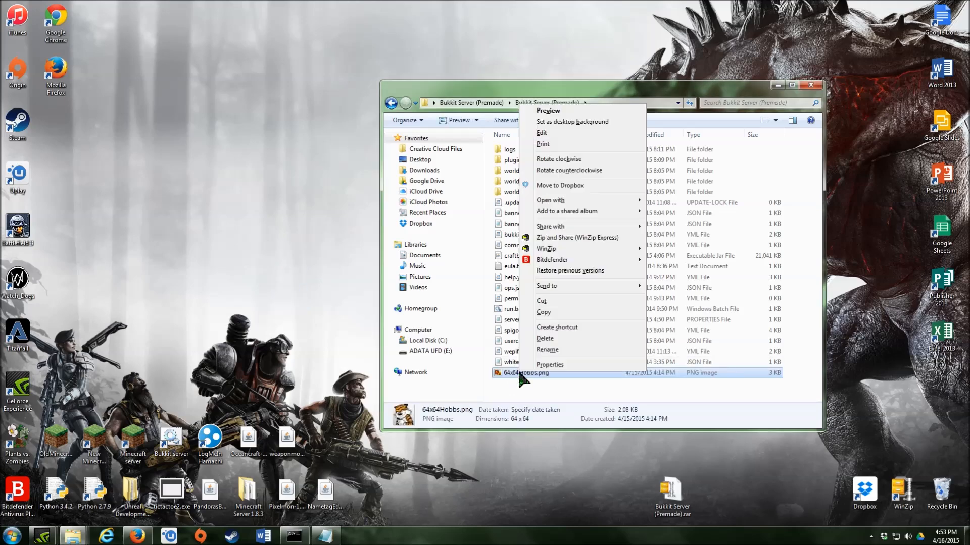
pyautogui.click(558, 349)
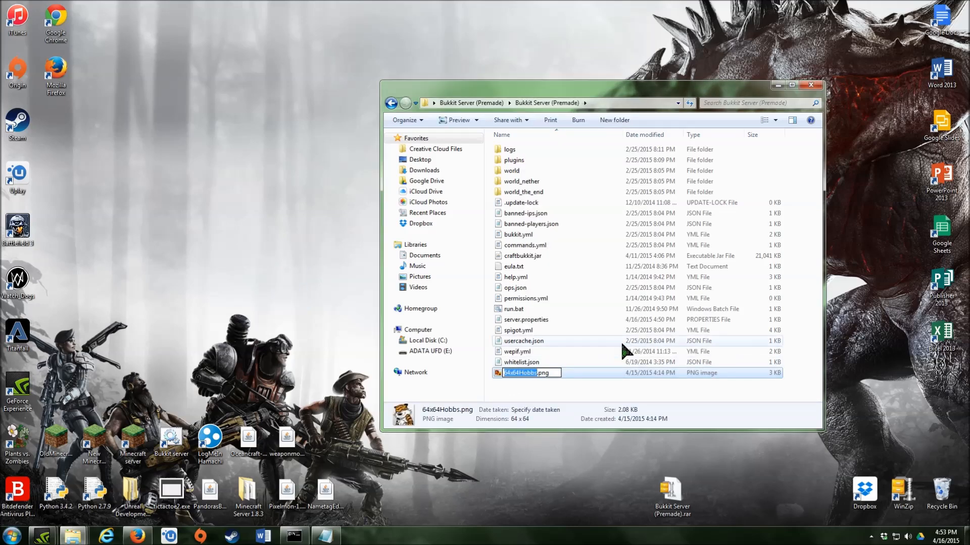
pyautogui.press('BackSpace')
pyautogui.write('server-icon')
pyautogui.click(543, 383)
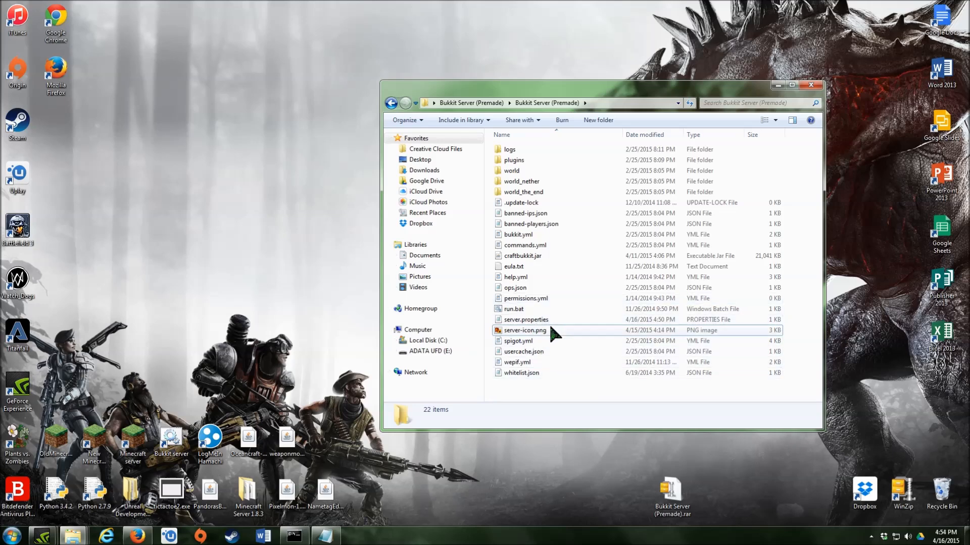
pyautogui.moveTo(552, 333)
pyautogui.moveTo(525, 318)
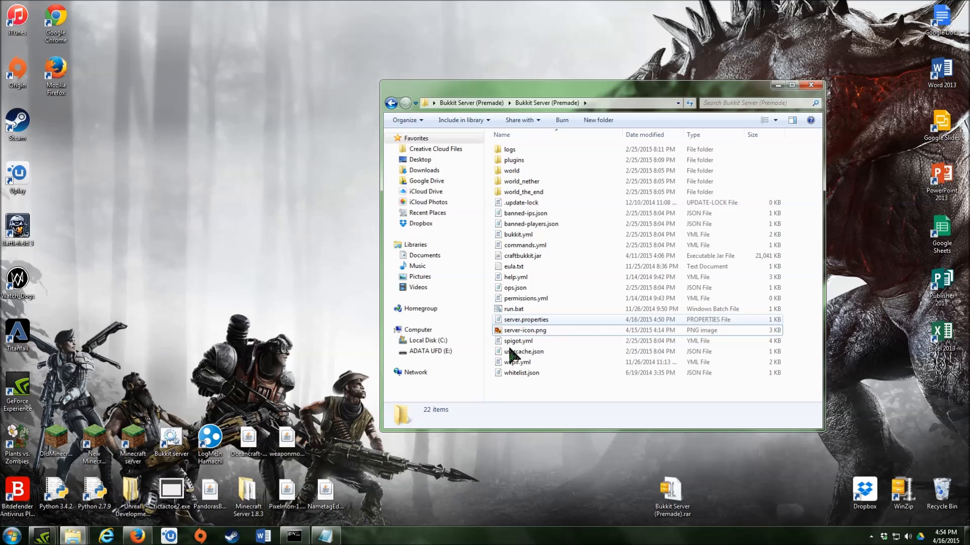
# - Save server.properties in Notepad and minimise it
pyautogui.click(325, 536)
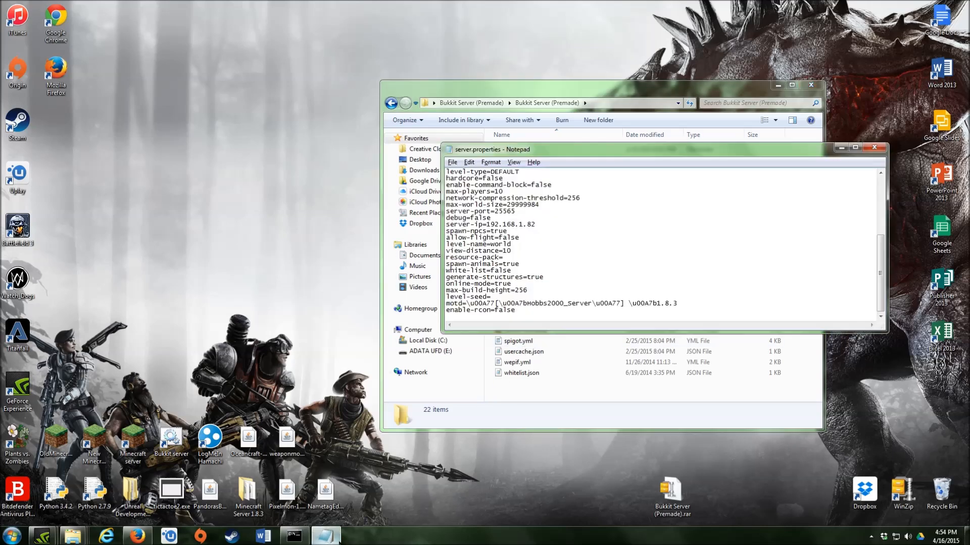
pyautogui.click(453, 163)
pyautogui.click(467, 197)
pyautogui.click(842, 148)
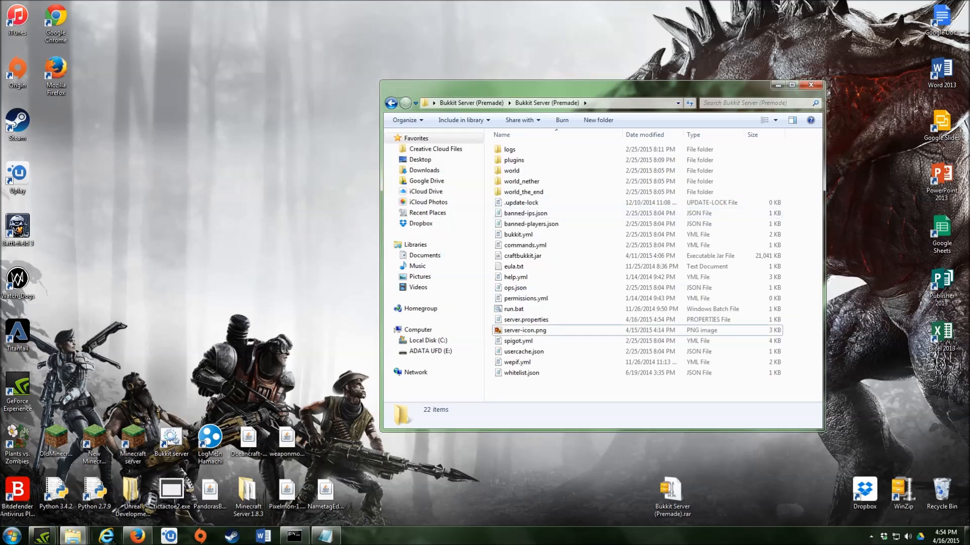
# - Start the server from run.bat, shut it down with the stop command, and close its console
pyautogui.doubleClick(553, 309)
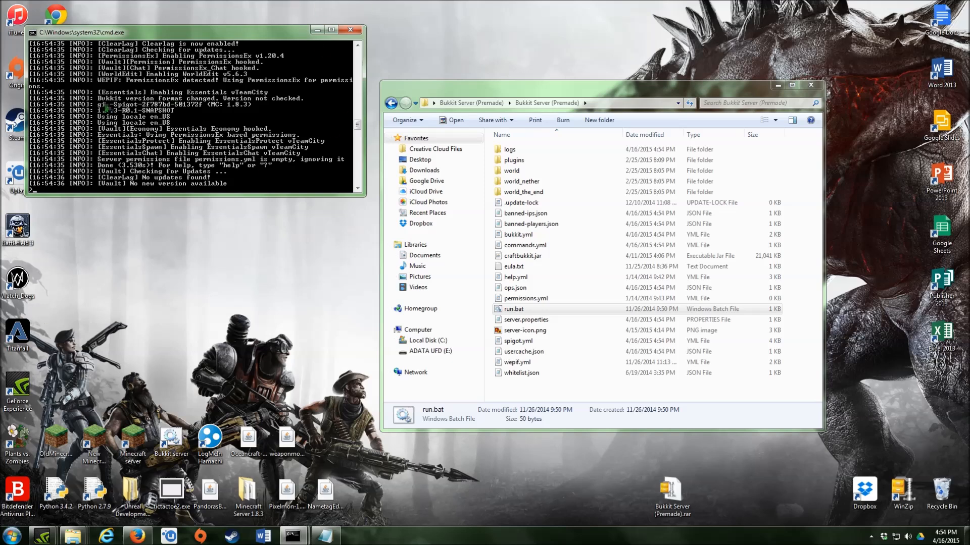
pyautogui.write('top')
pyautogui.press('Return')
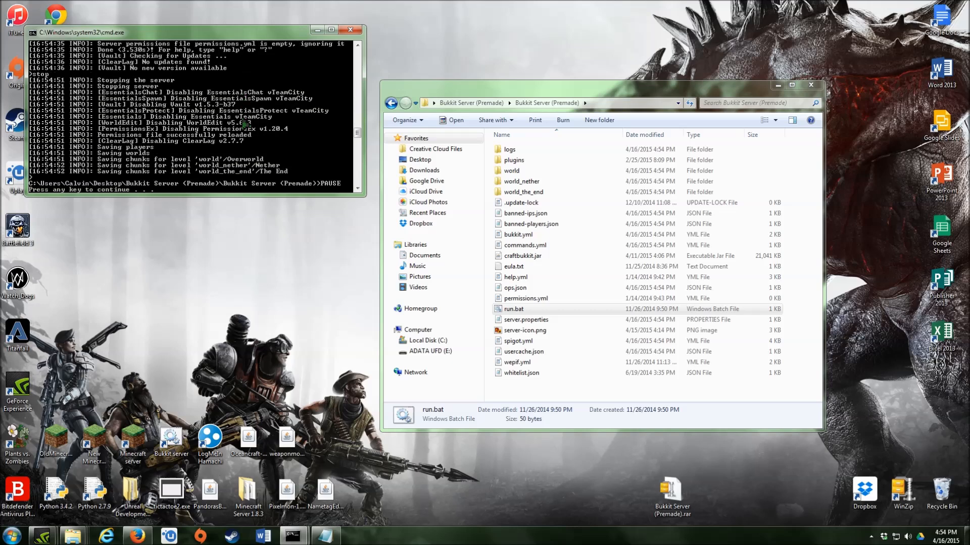
pyautogui.press('Return')
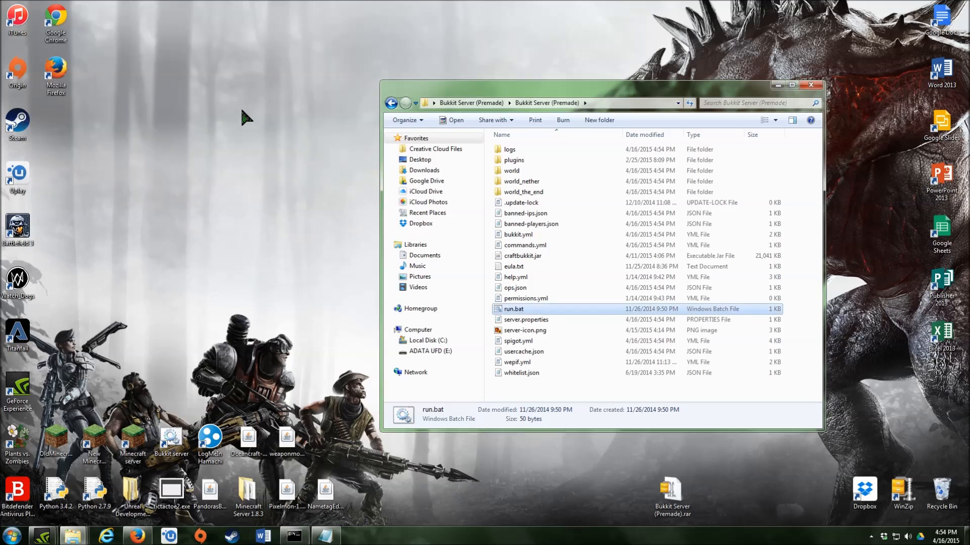
pyautogui.click(308, 289)
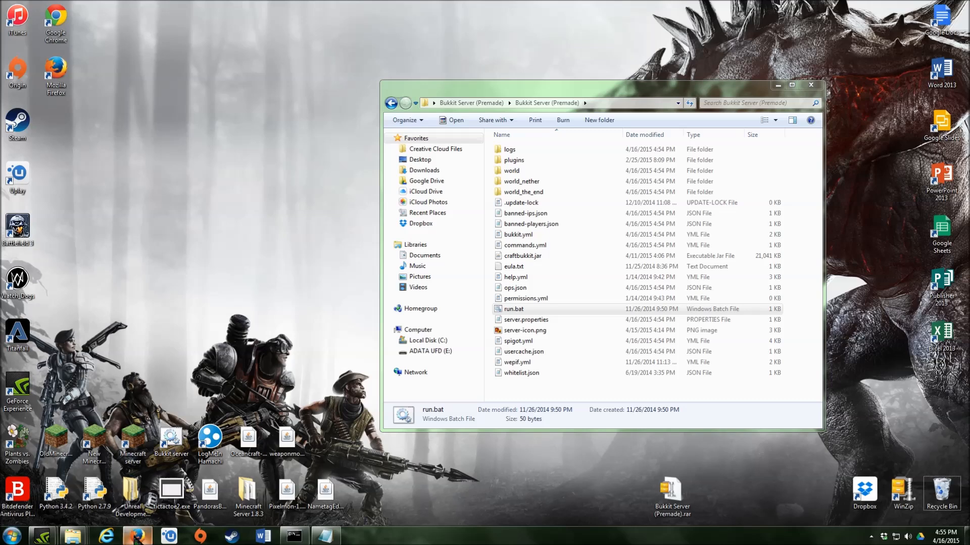
pyautogui.click(136, 537)
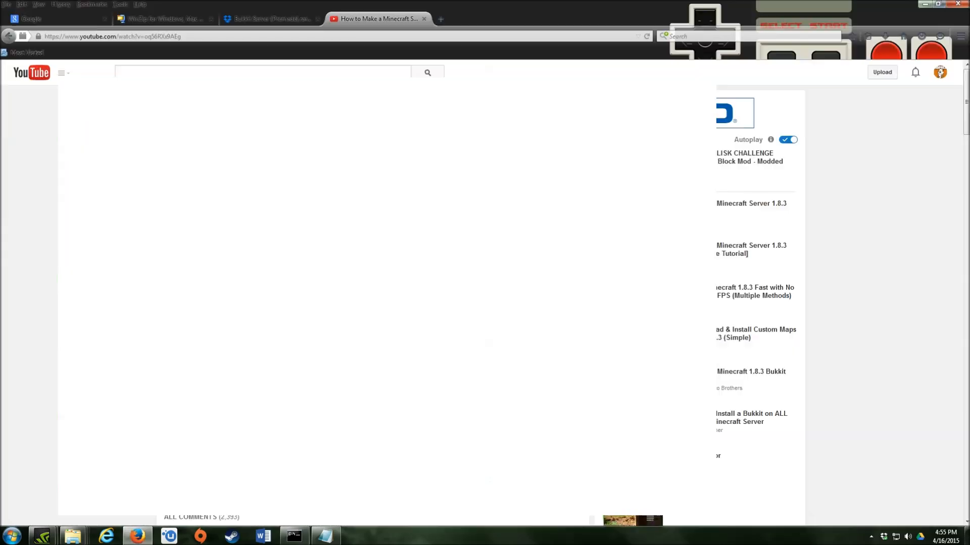
# - Replace the YouTube tutorial tab with a blank new tab and minimise Firefox
pyautogui.click(423, 19)
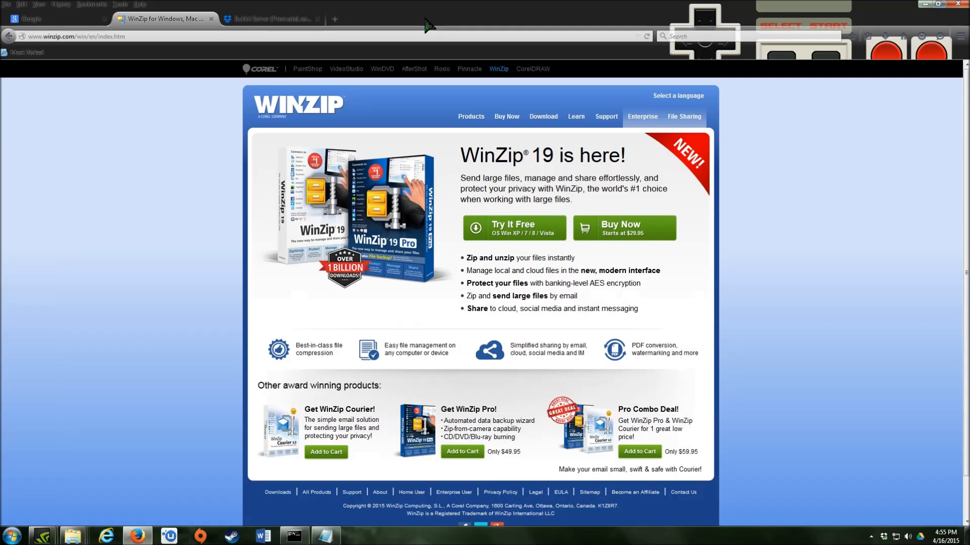
pyautogui.click(333, 19)
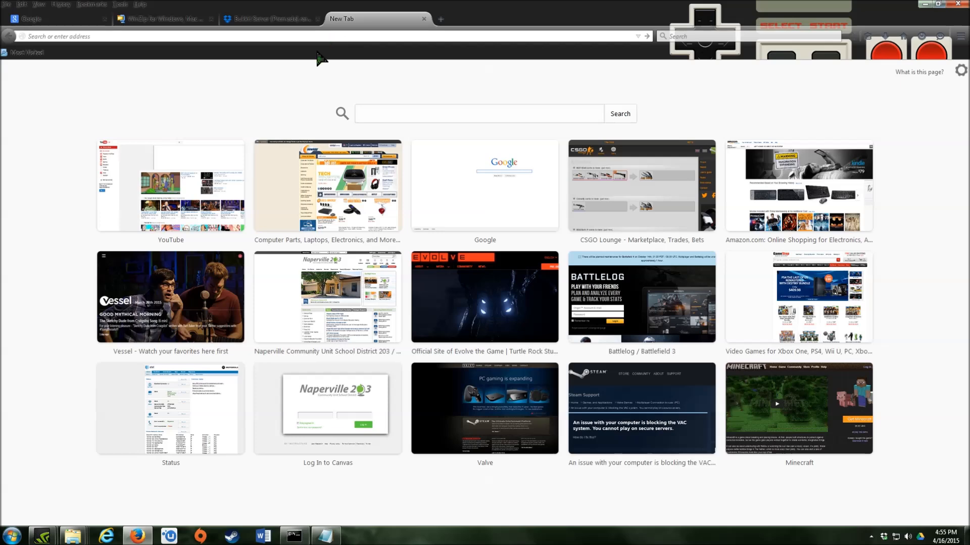
pyautogui.click(925, 4)
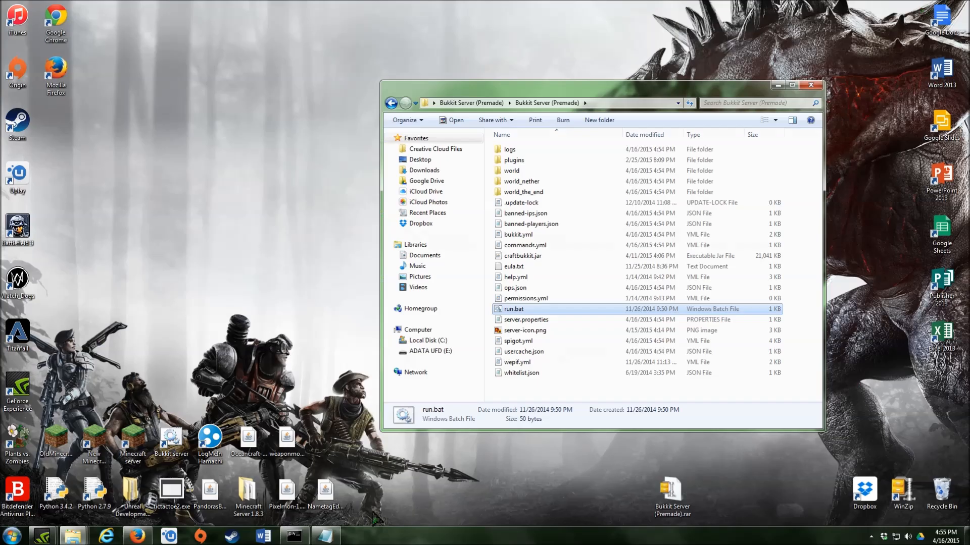
# - Highlight the Default Gateway address 192.168.1.254 in the Command Prompt's ipconfig output
pyautogui.click(294, 536)
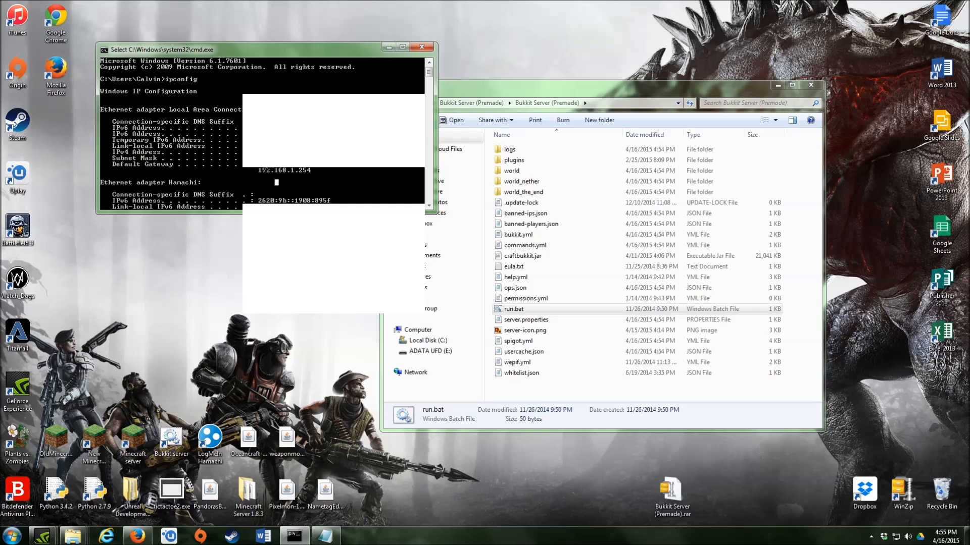
pyautogui.scroll(-2, 273, 159)
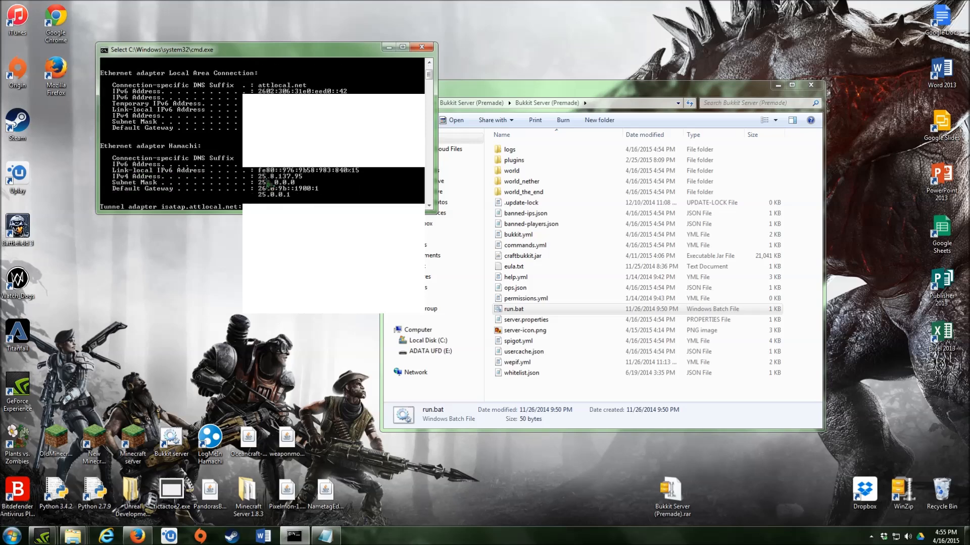
pyautogui.click(260, 189)
pyautogui.click(256, 200)
pyautogui.scroll(2, 147, 170)
pyautogui.click(115, 164)
pyautogui.moveTo(113, 171); pyautogui.dragTo(374, 172)
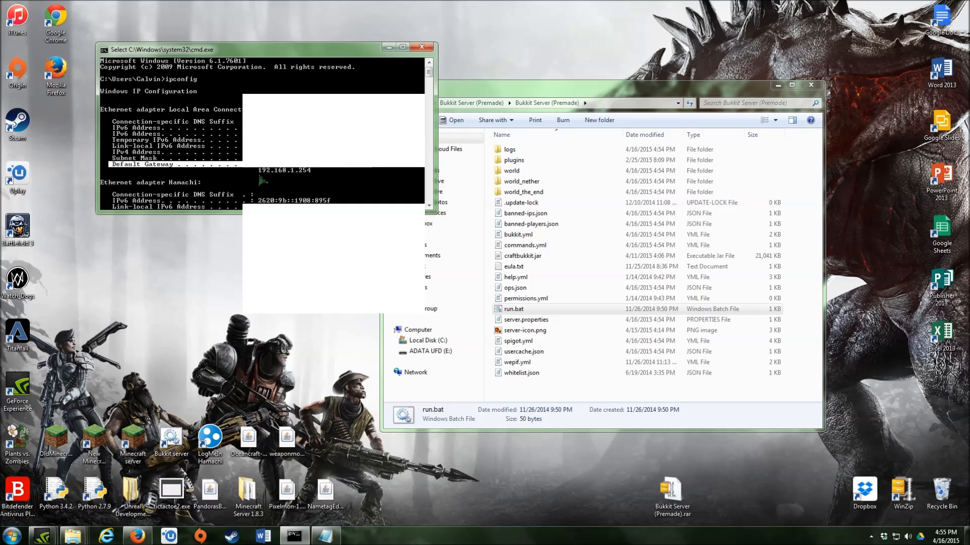
pyautogui.moveTo(258, 172); pyautogui.dragTo(312, 179)
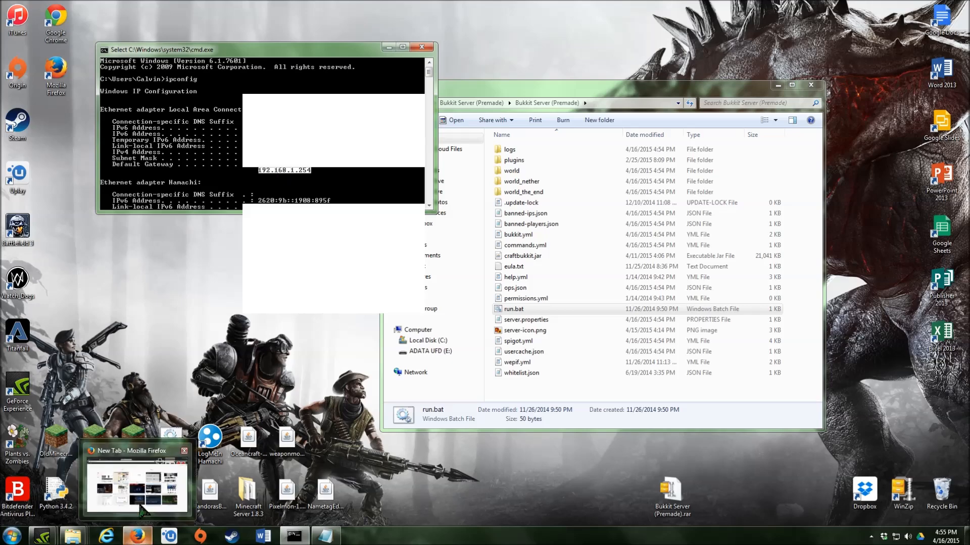
# - Go to the Google homepage in Firefox
pyautogui.click(147, 503)
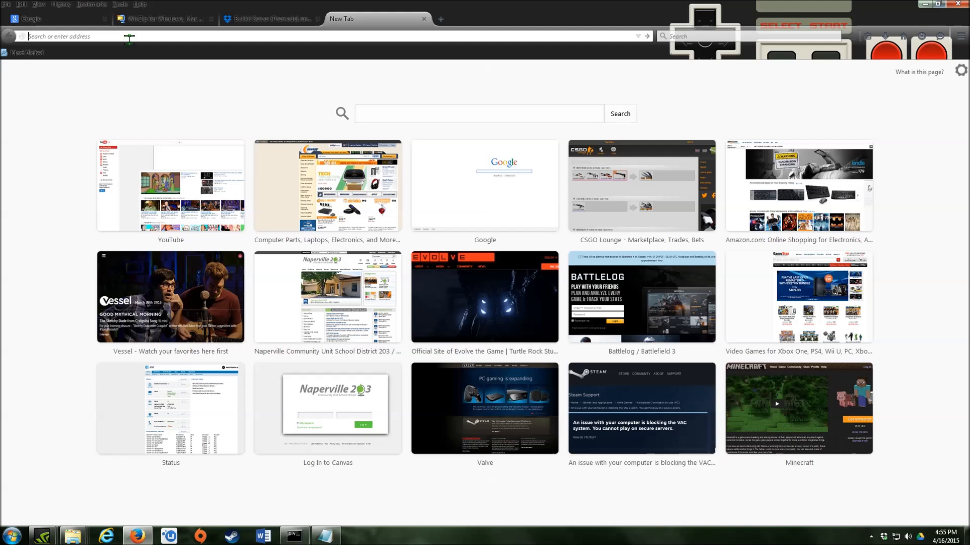
pyautogui.write('goole')
pyautogui.press('BackSpace')
pyautogui.press('BackSpace')
pyautogui.press('BackSpace')
pyautogui.press('BackSpace')
pyautogui.press('BackSpace')
pyautogui.write('goog')
pyautogui.press('Return')
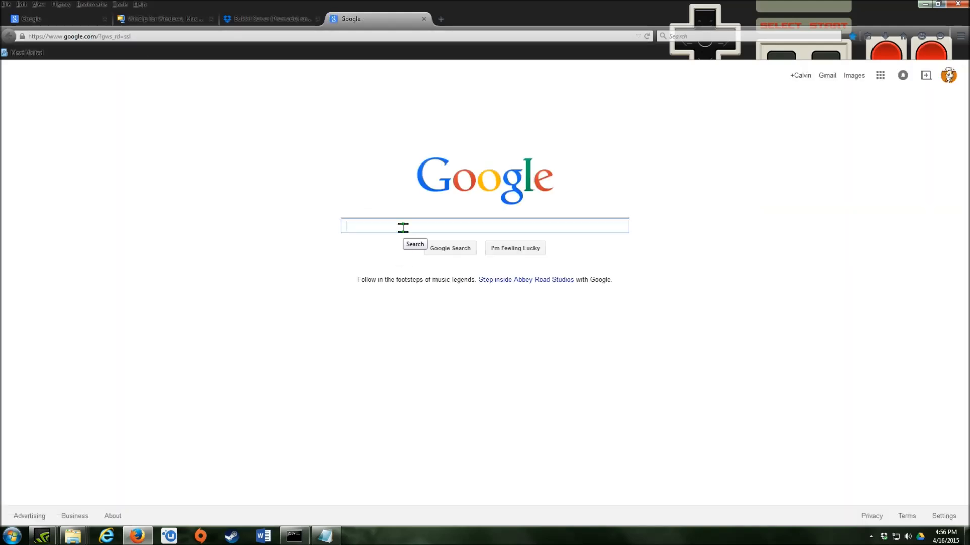
# - Clear the Google search, close that tab, and begin entering 192.168.1.254 in a new tab
pyautogui.write('1')
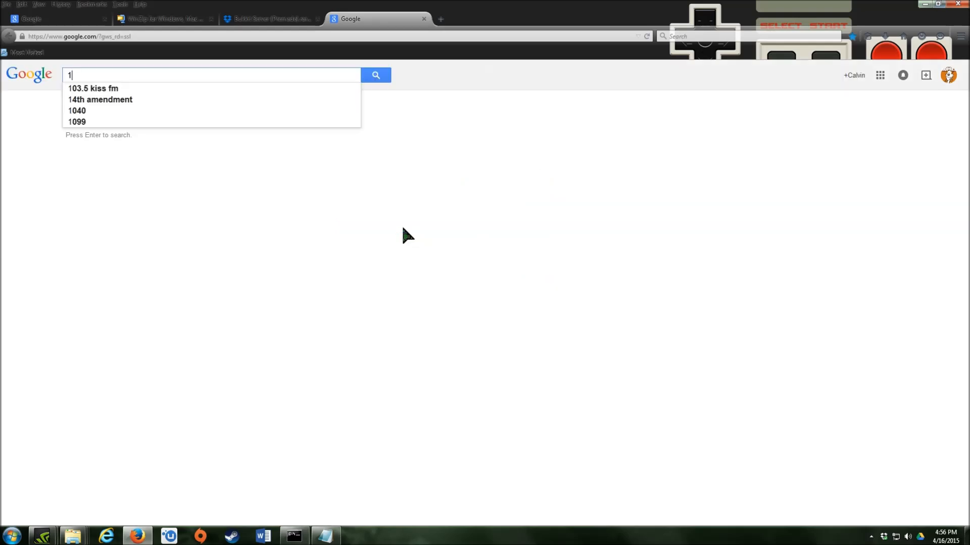
pyautogui.write('92.')
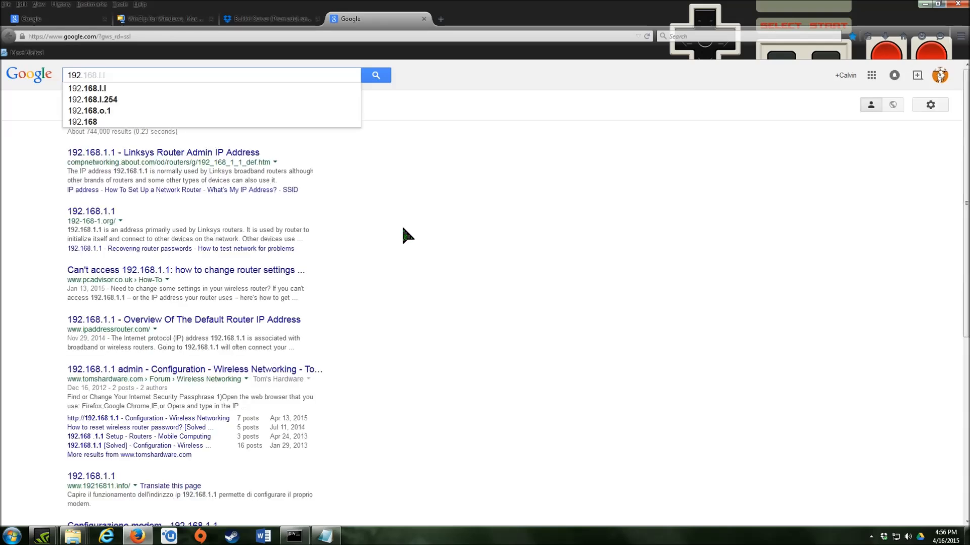
pyautogui.press('BackSpace')
pyautogui.press('BackSpace')
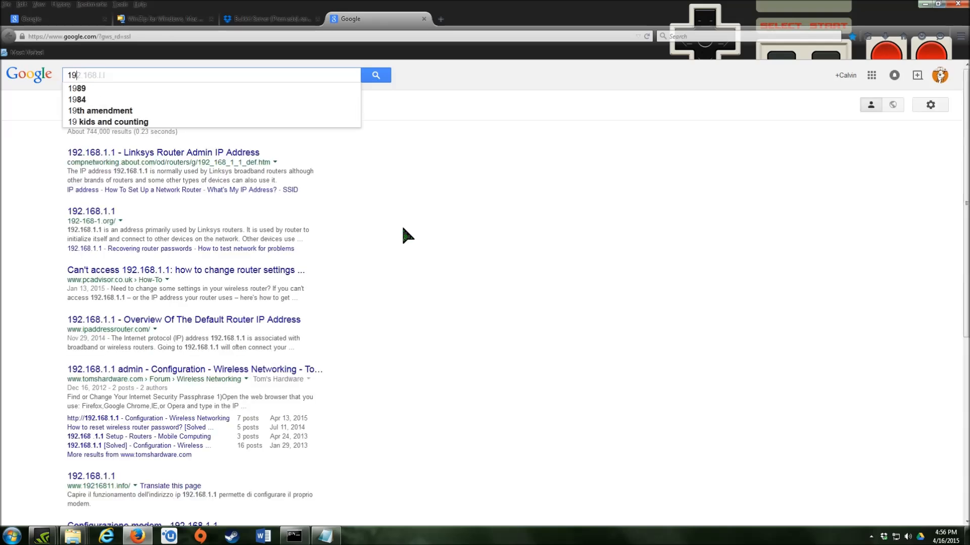
pyautogui.press('BackSpace')
pyautogui.press('BackSpace')
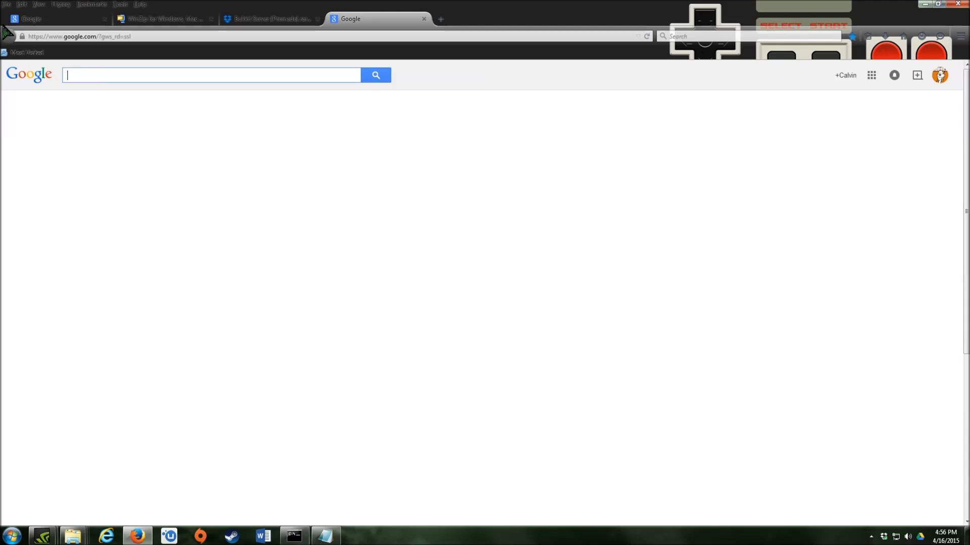
pyautogui.click(424, 19)
pyautogui.click(331, 19)
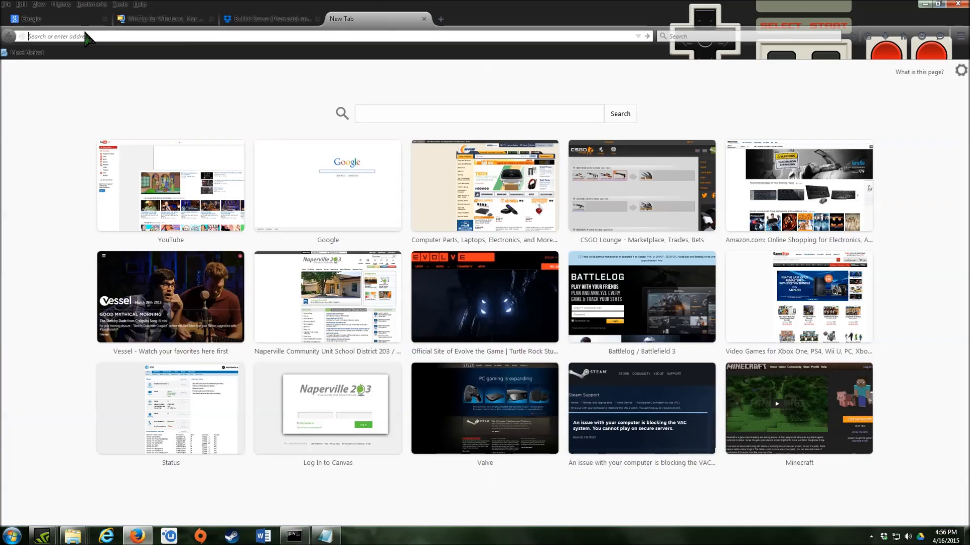
pyautogui.write('192.168.1.254/')
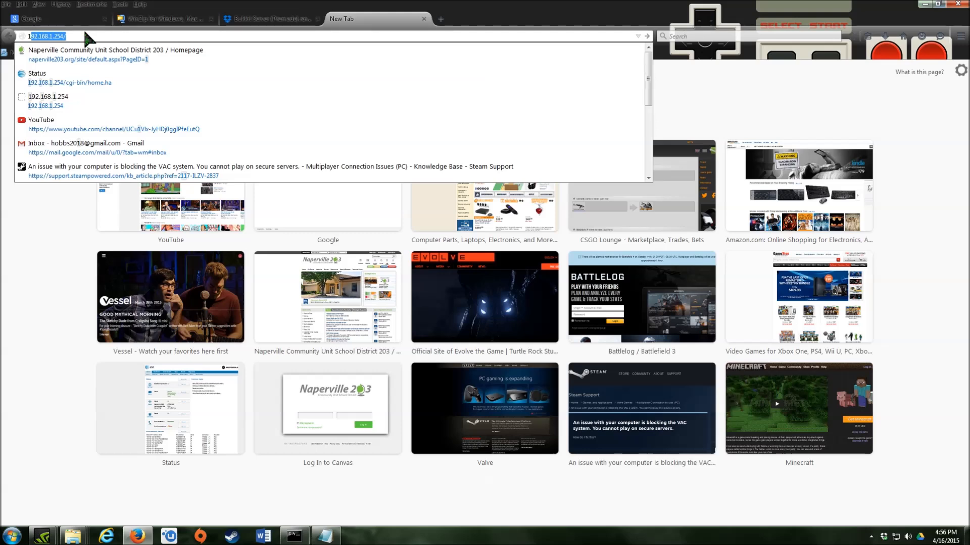
# - Load the router admin page at 192.168.1.254 and go to Firewall > NAT/Gaming
pyautogui.press('Return')
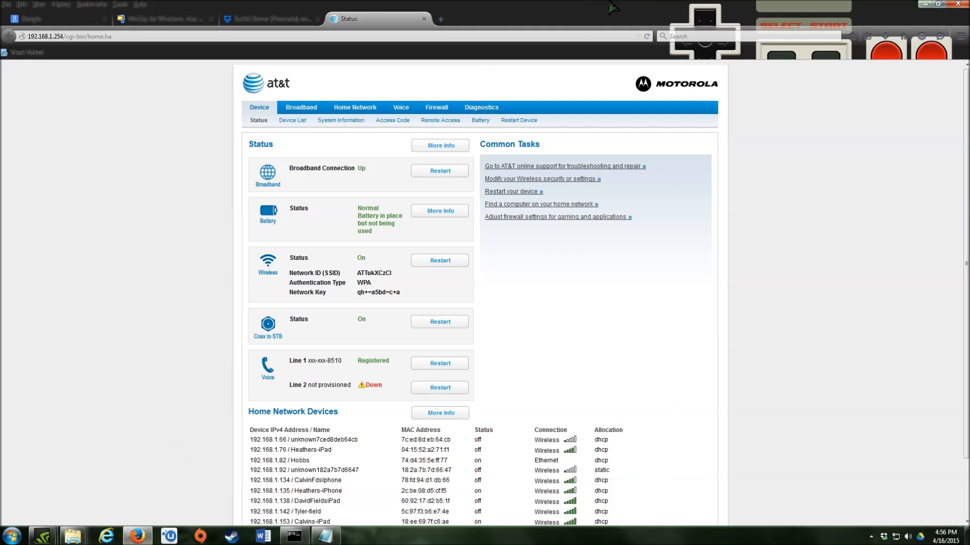
pyautogui.click(431, 110)
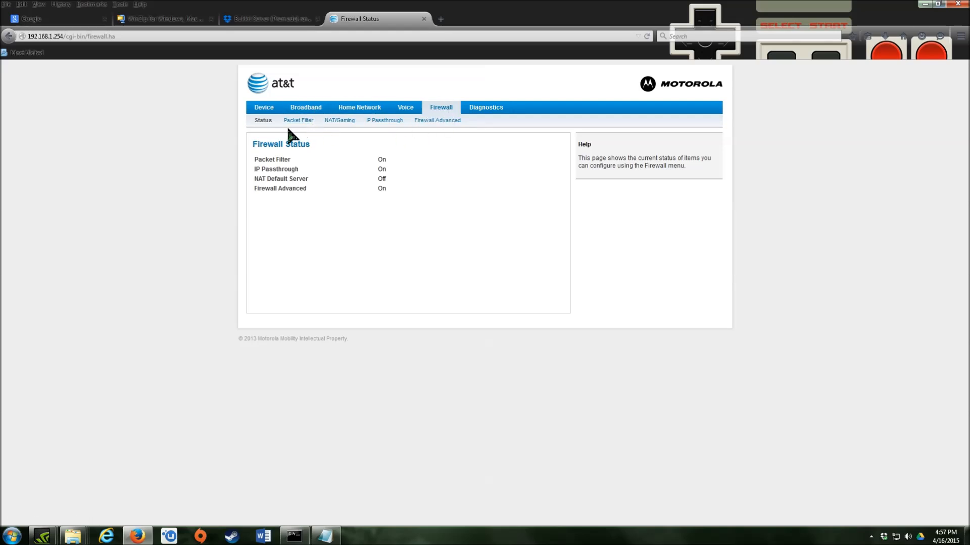
pyautogui.click(333, 122)
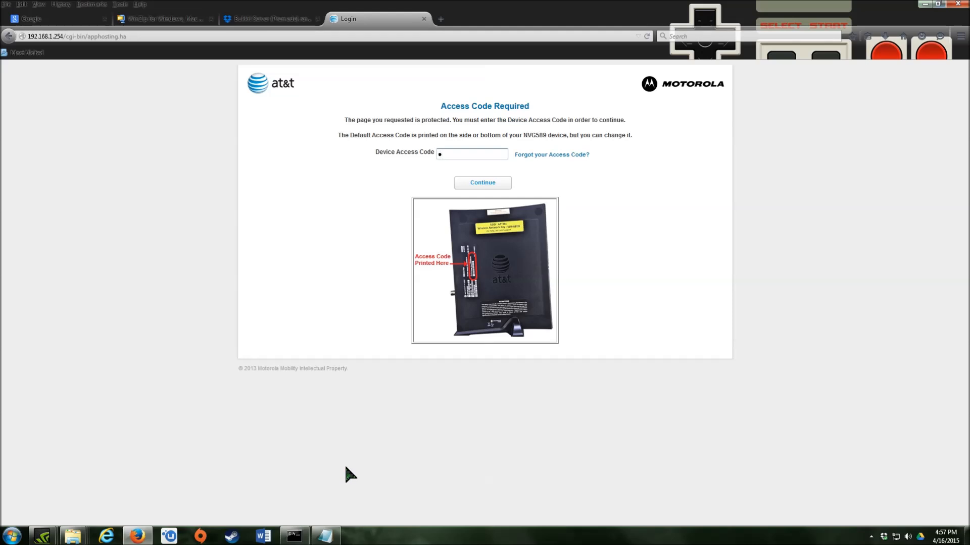
# - Enter the device access code from the NVG589 router label, correcting one mistyped character
pyautogui.write('••')
pyautogui.press('BackSpace')
pyautogui.write('•••')
pyautogui.write('•••••')
pyautogui.moveTo(523, 135); pyautogui.dragTo(545, 135)
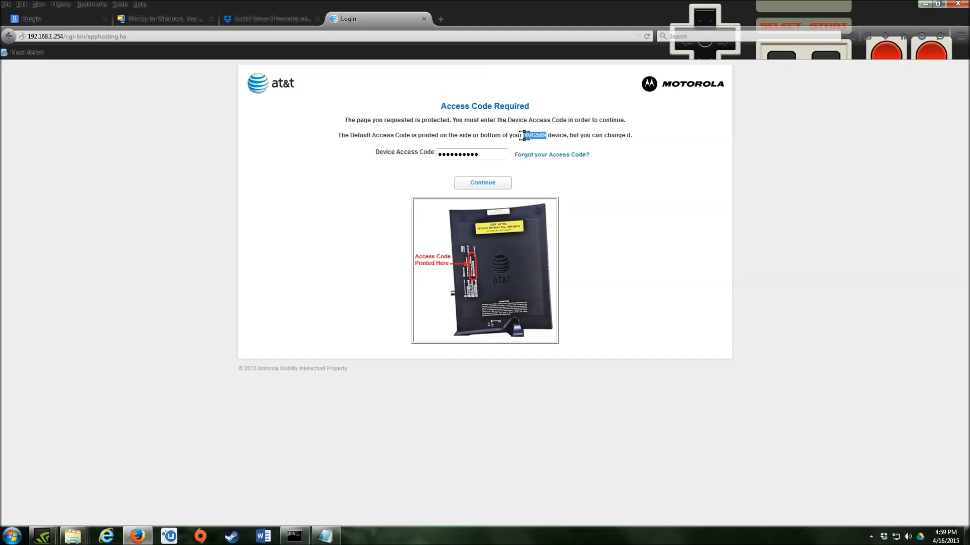
# - Log in to the router and open Custom Services, which lists Minecraft Server 1.8.3 on port 25565
pyautogui.click(485, 183)
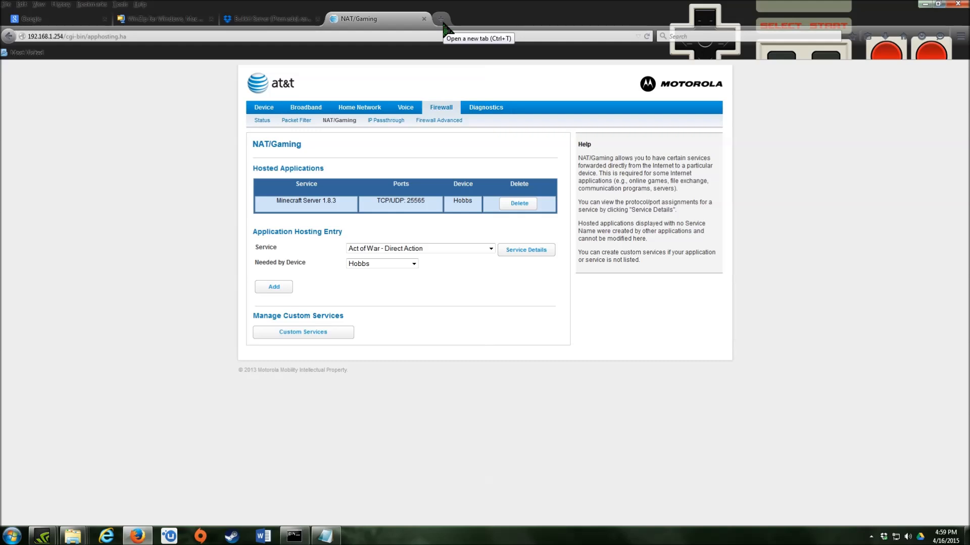
pyautogui.click(297, 332)
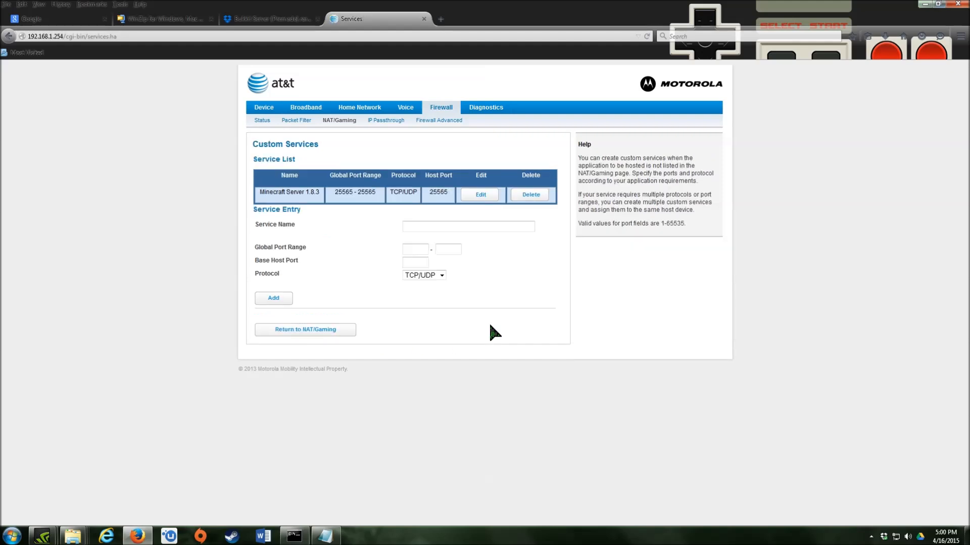
# - Enter 'Minecraft Video server' in the Service Name field of a new custom service
pyautogui.click(432, 228)
pyautogui.write('Minec')
pyautogui.write('cra')
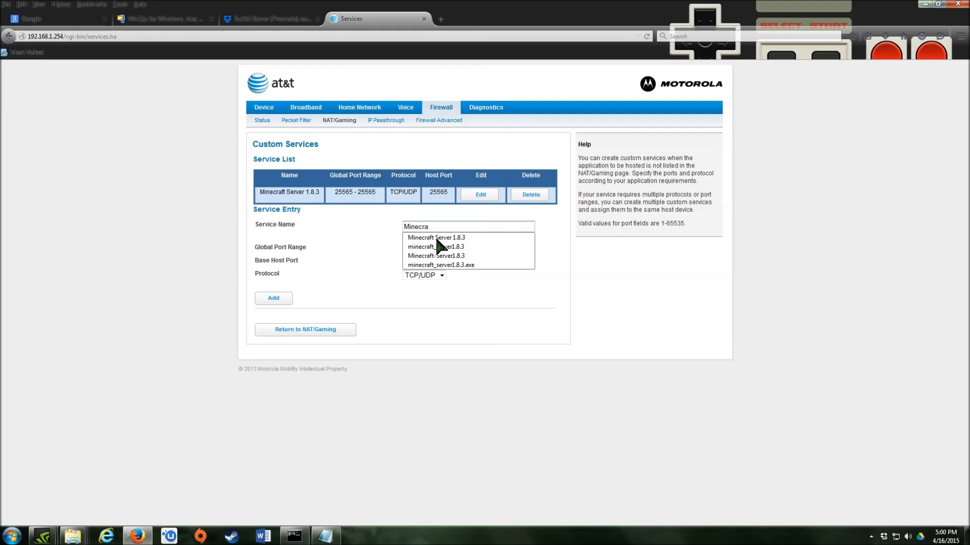
pyautogui.write('ft Vi')
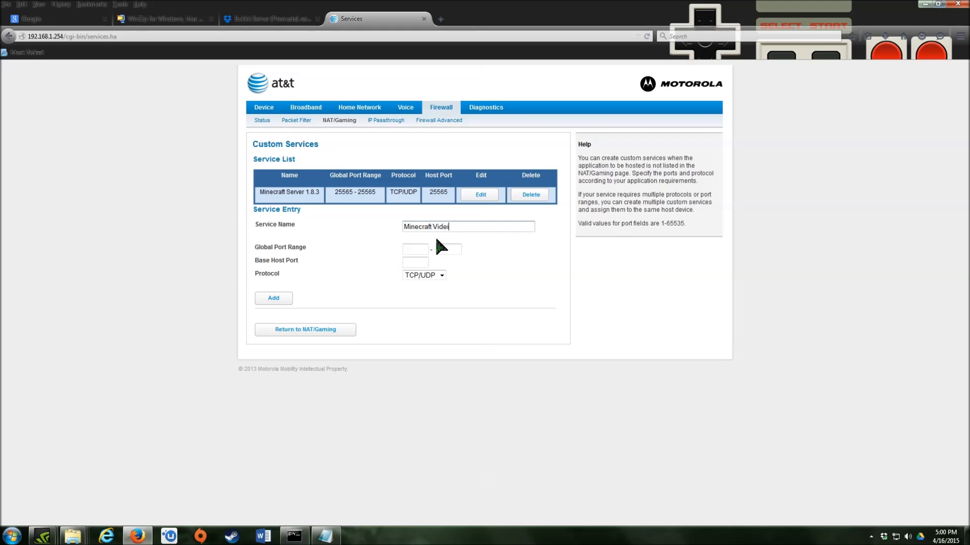
pyautogui.write('deo server')
pyautogui.press('Tab')
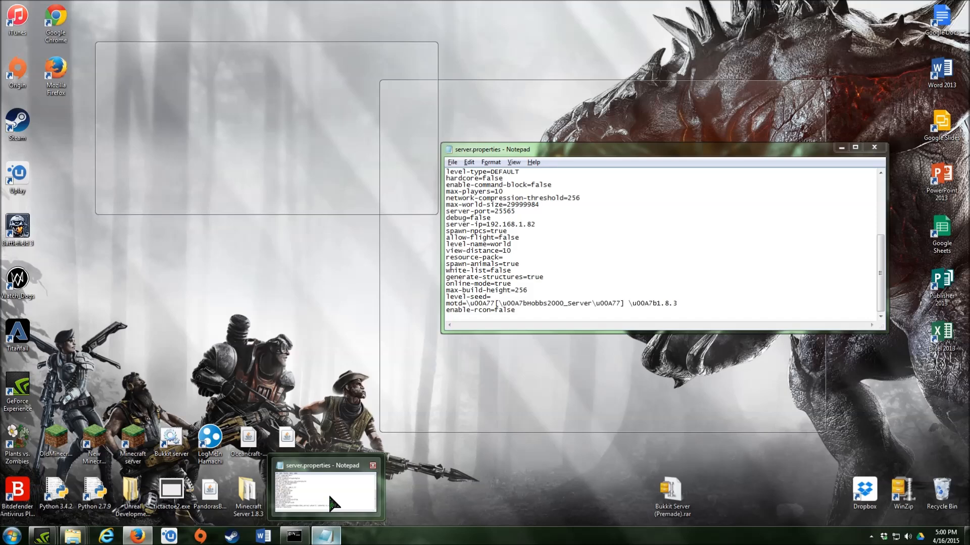
pyautogui.click(331, 502)
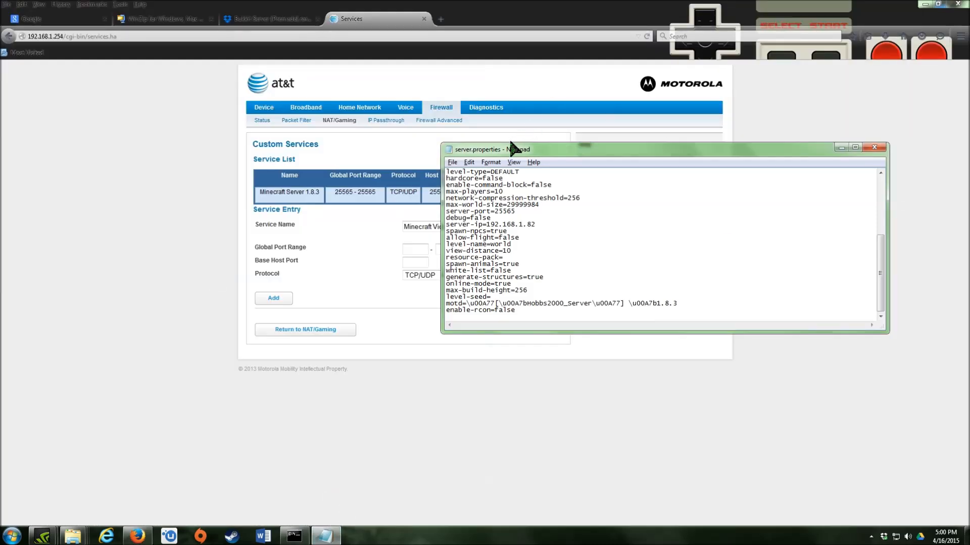
pyautogui.moveTo(505, 147); pyautogui.dragTo(552, 193)
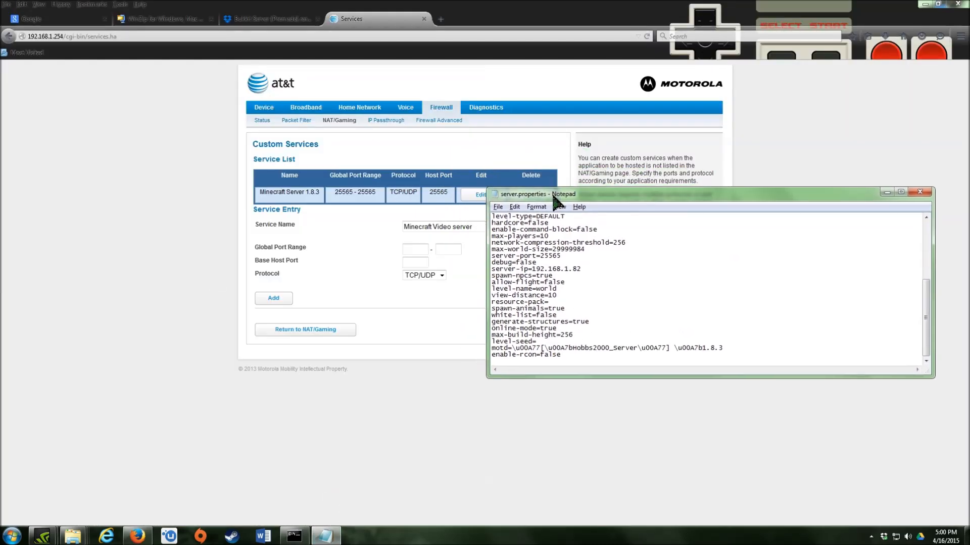
pyautogui.moveTo(491, 256); pyautogui.dragTo(564, 257)
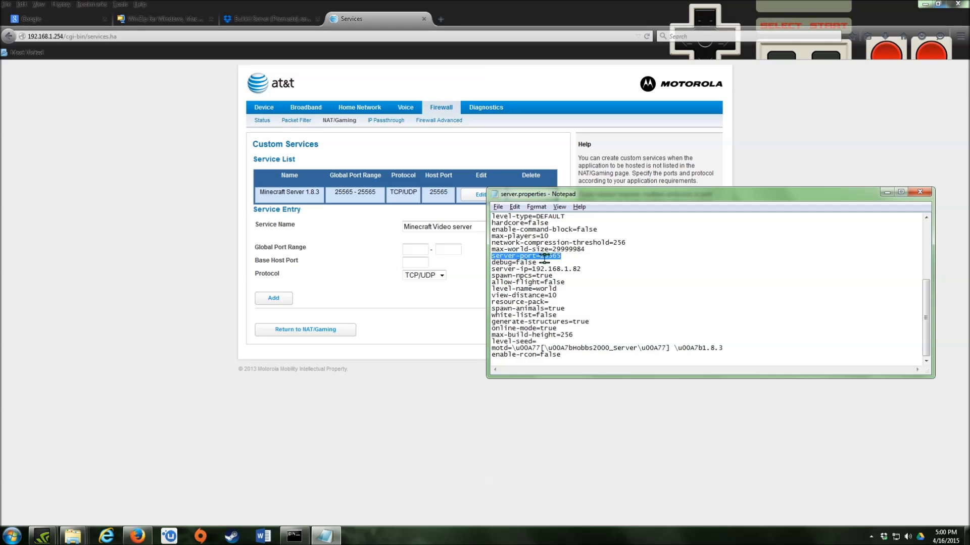
pyautogui.moveTo(545, 256); pyautogui.dragTo(567, 257)
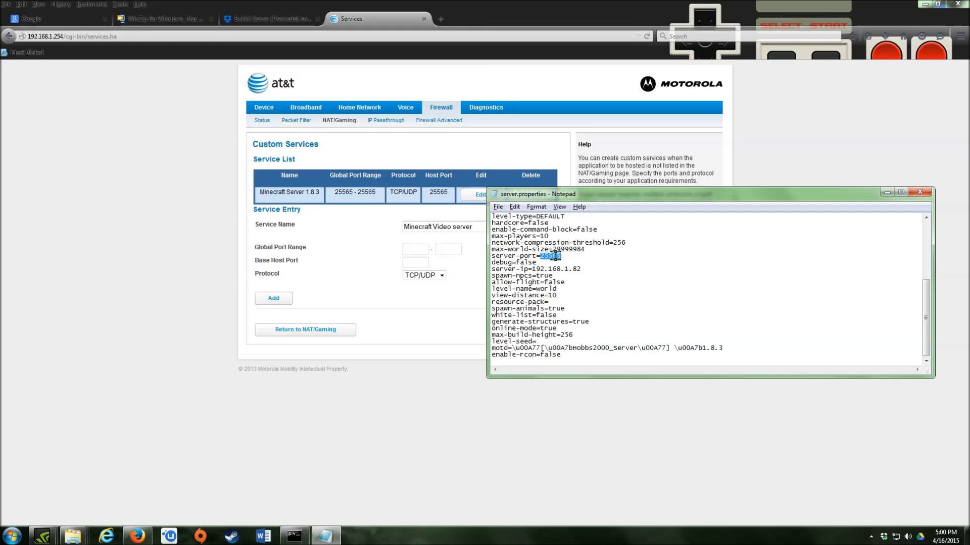
pyautogui.doubleClick(411, 250)
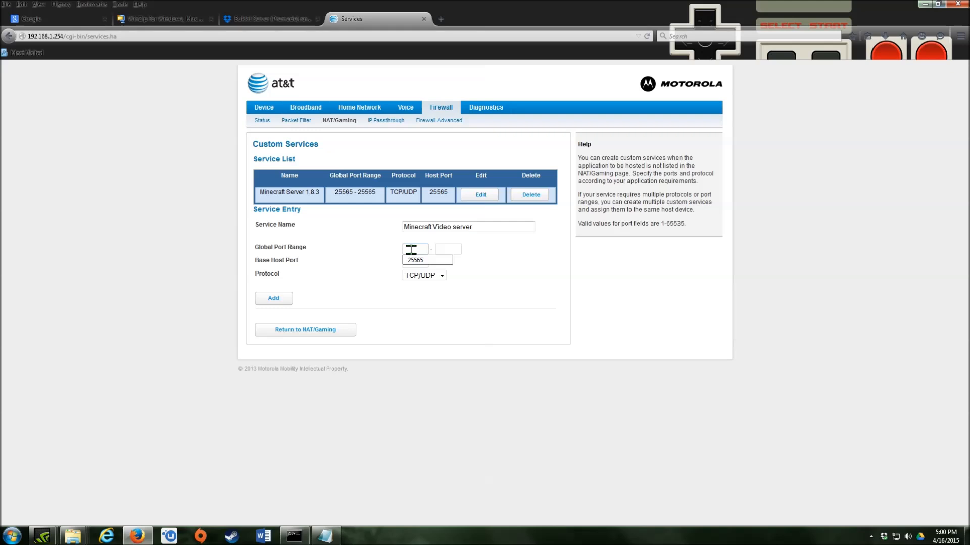
# - Set the global port range to 25565–25565 with TCP/UDP protocol and add the service
pyautogui.write('565')
pyautogui.click(457, 247)
pyautogui.write('25565')
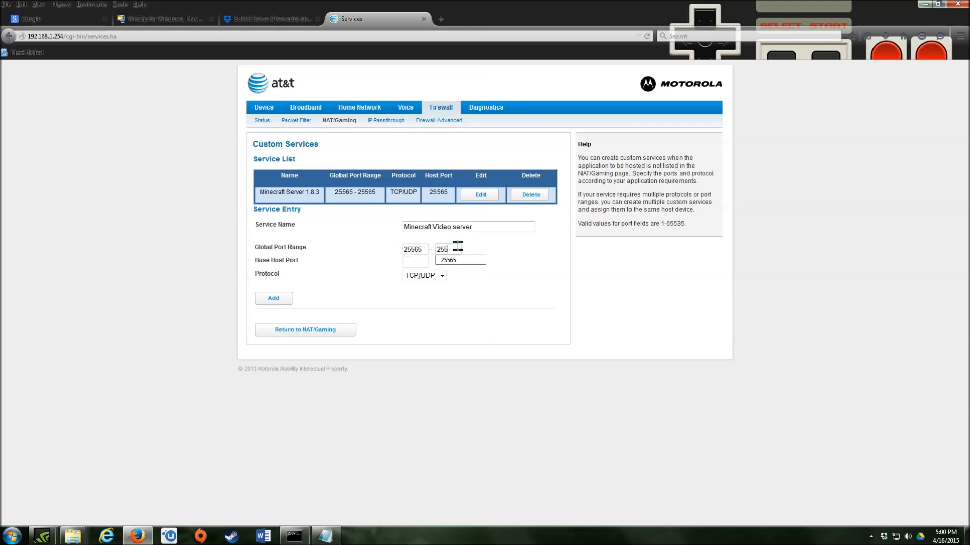
pyautogui.click(403, 262)
pyautogui.click(441, 275)
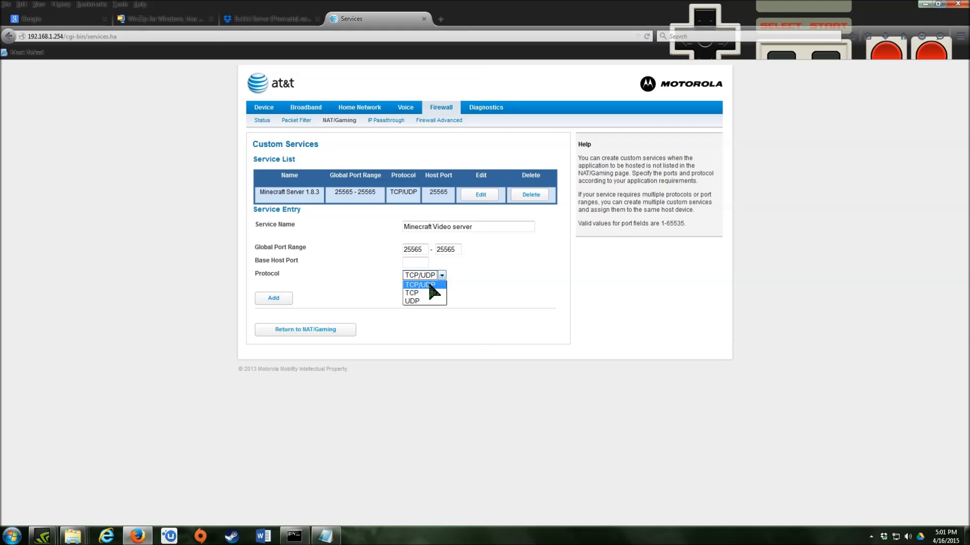
pyautogui.click(270, 299)
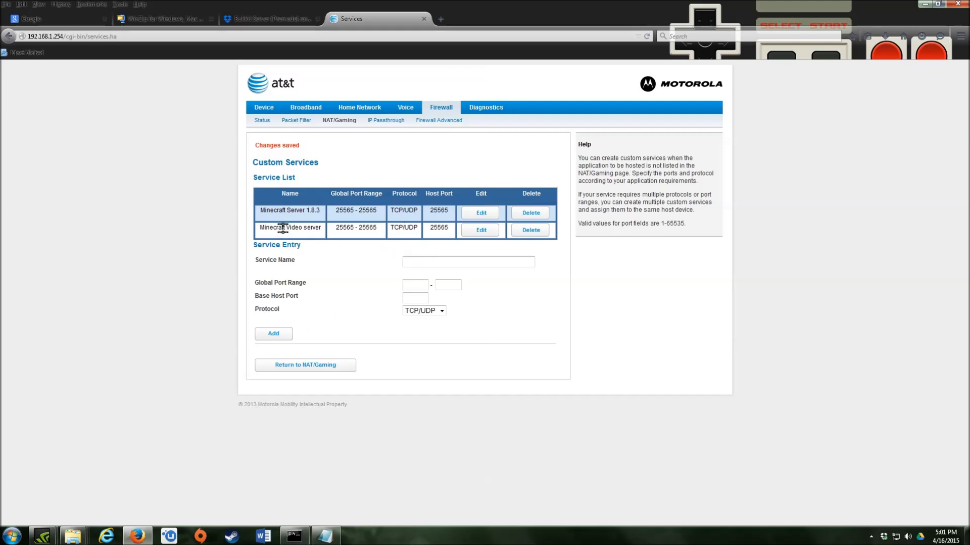
# - Confirm the saved service, try deleting Minecraft Server 1.8.3, then return to NAT/Gaming after the refusal
pyautogui.click(312, 235)
pyautogui.click(528, 212)
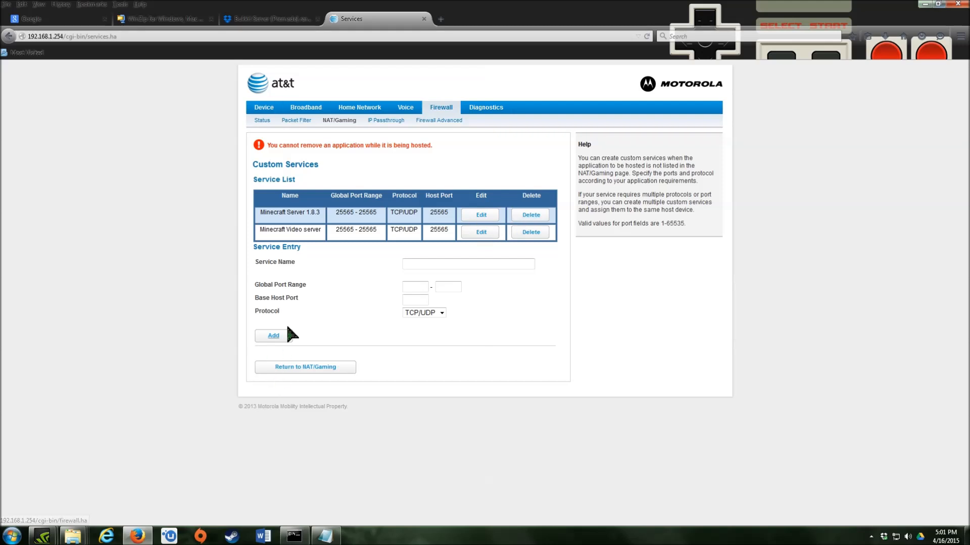
pyautogui.click(288, 370)
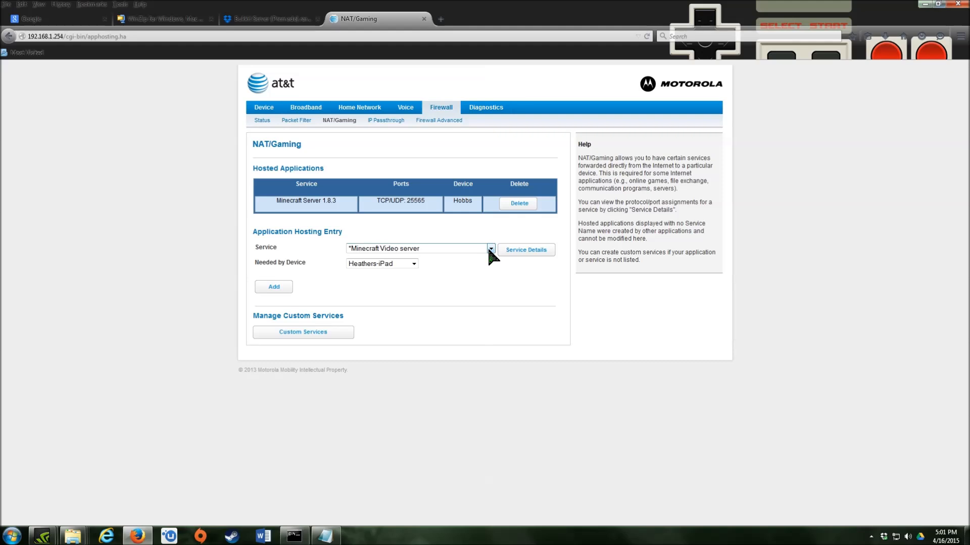
# - Choose the server computer as the hosting device for Minecraft Video server, then bring up the Start menu
pyautogui.click(415, 262)
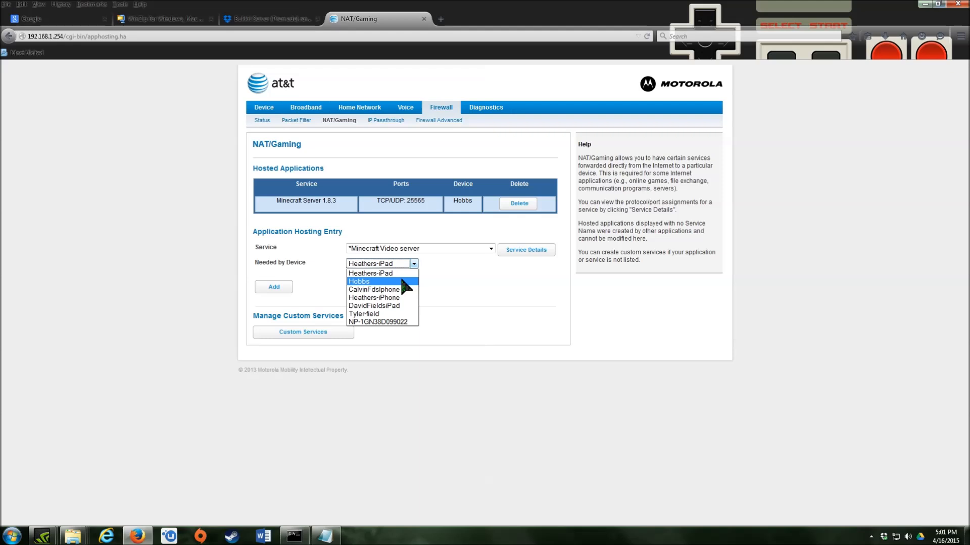
pyautogui.click(404, 281)
pyautogui.click(11, 535)
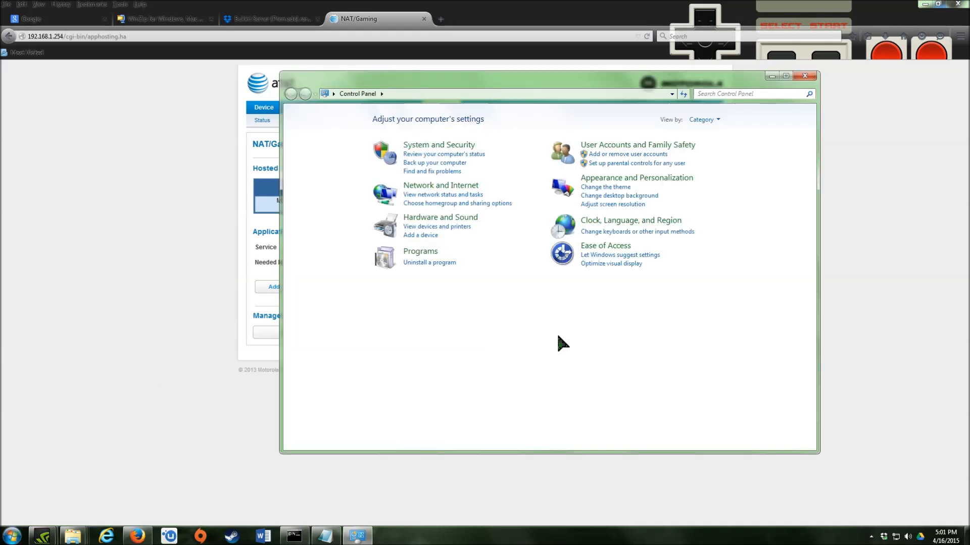
pyautogui.click(658, 150)
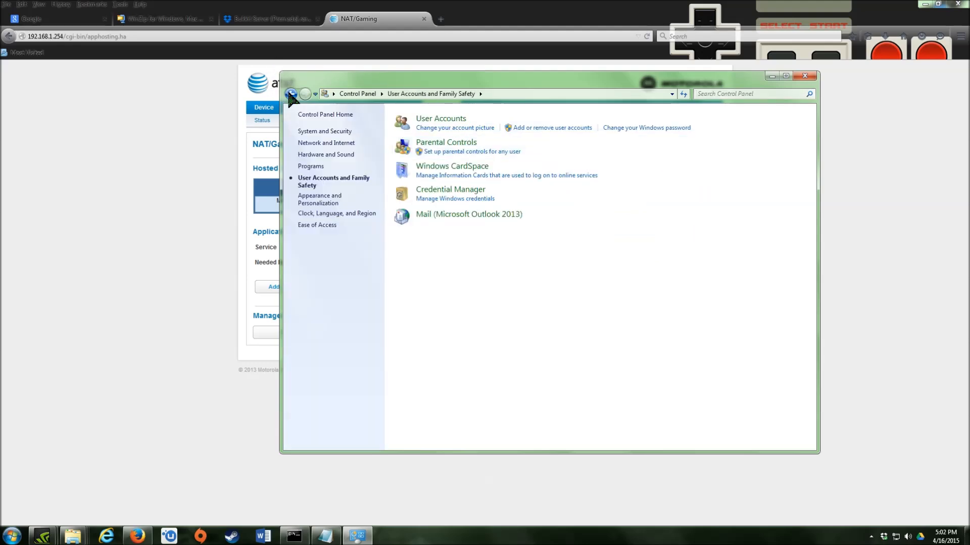
pyautogui.click(291, 94)
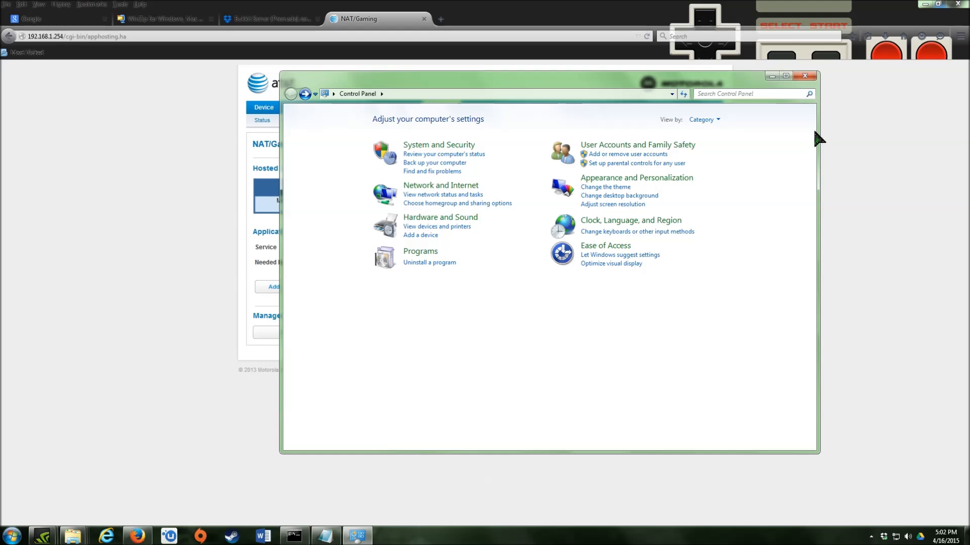
pyautogui.click(811, 79)
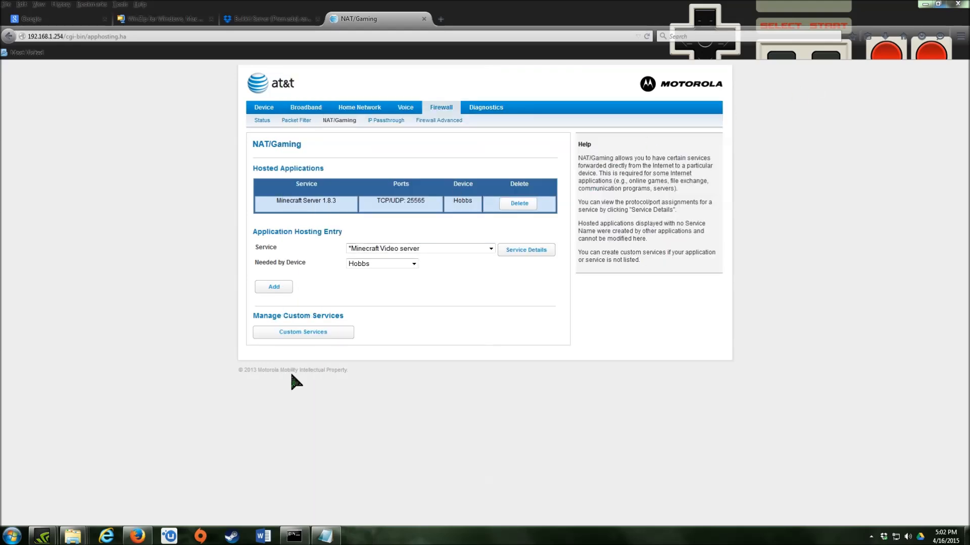
# - Add Minecraft Video server hosted on the server PC, which triggers a Pinhole Conflict error
pyautogui.click(13, 536)
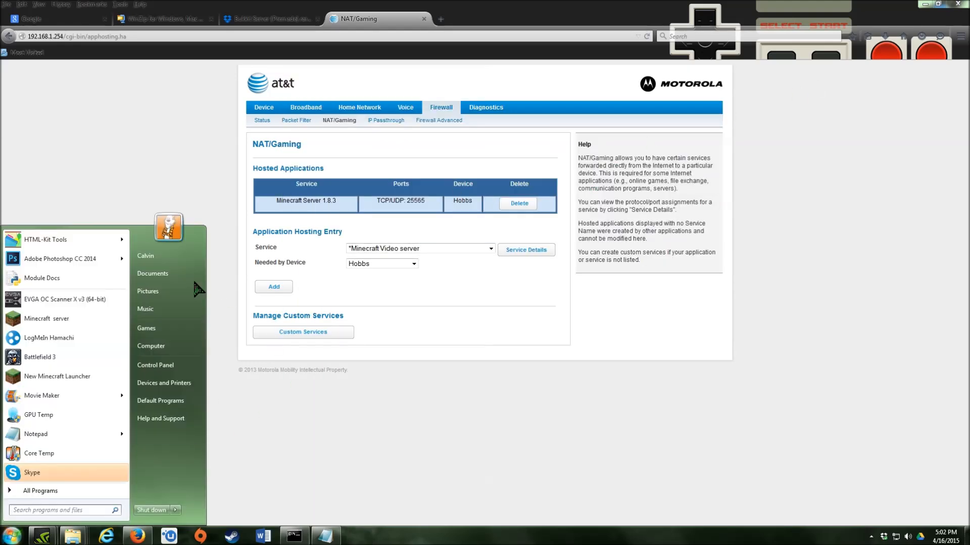
pyautogui.click(189, 170)
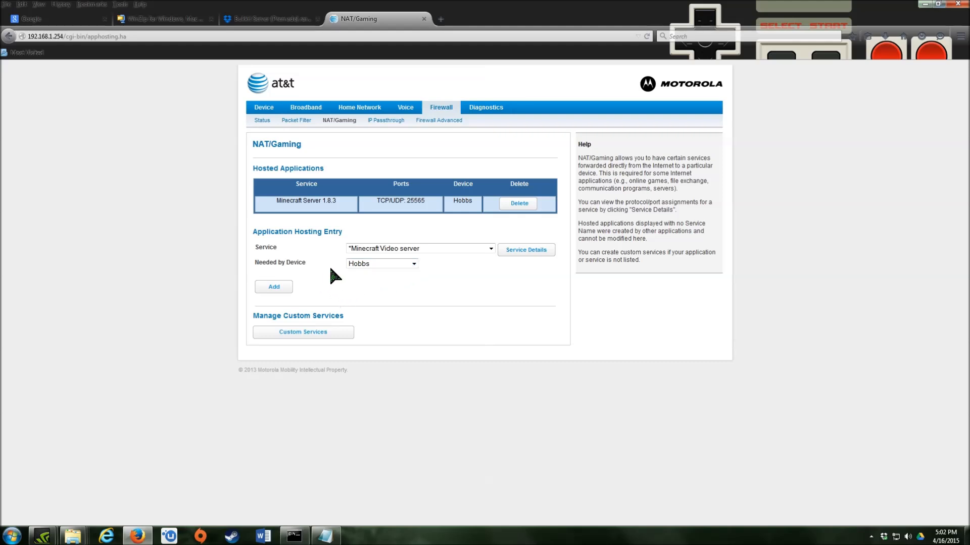
pyautogui.click(404, 265)
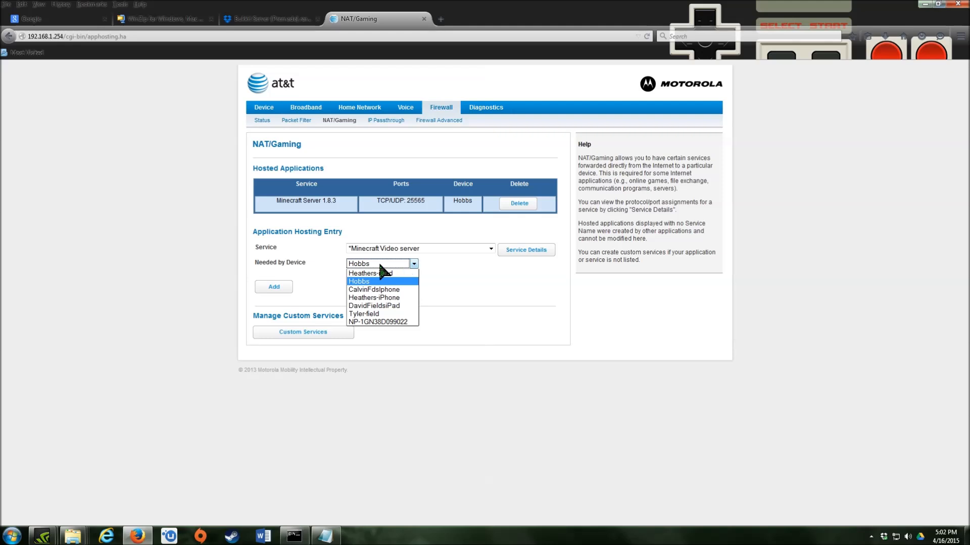
pyautogui.click(364, 281)
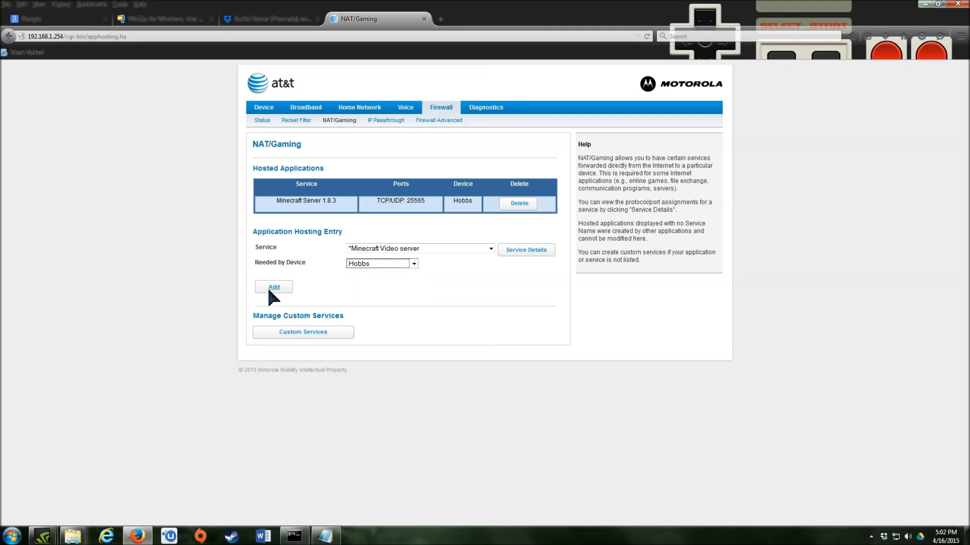
pyautogui.click(274, 288)
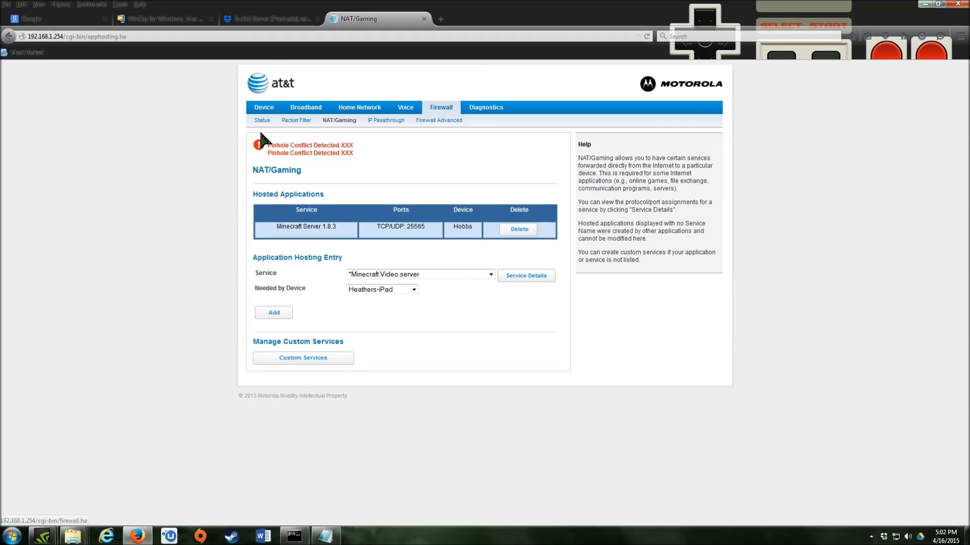
# - Delete the old Minecraft Server 1.8.3 entry and re-add it for the server PC on TCP/UDP 25565
pyautogui.click(514, 231)
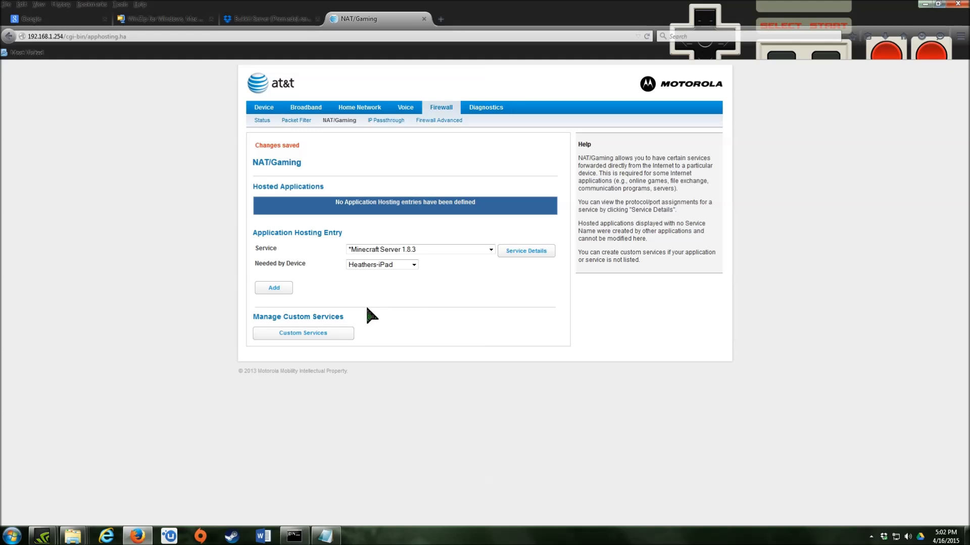
pyautogui.click(405, 262)
pyautogui.click(377, 284)
pyautogui.click(279, 286)
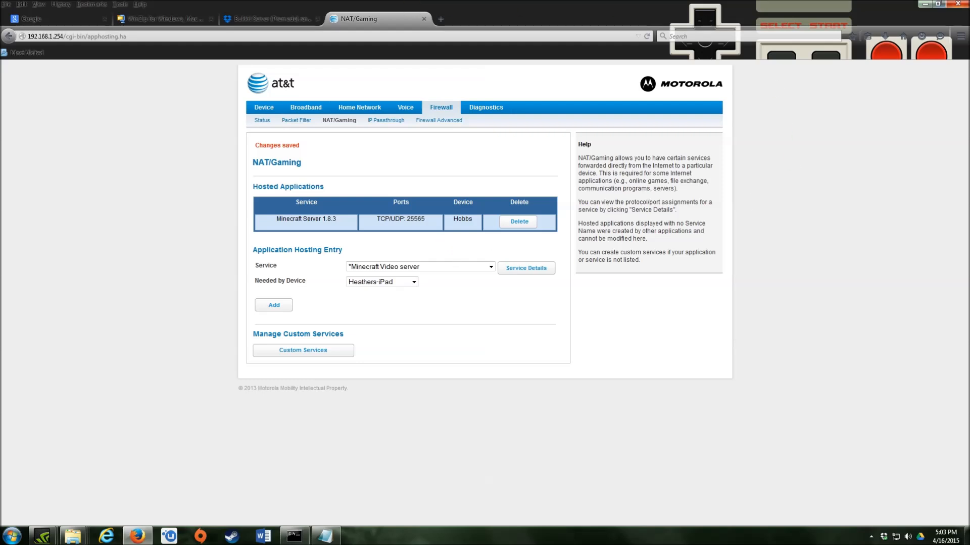
# - Save server.properties with server-port=25565, minimize the windows, and launch the Bukkit server via run.bat
pyautogui.click(924, 4)
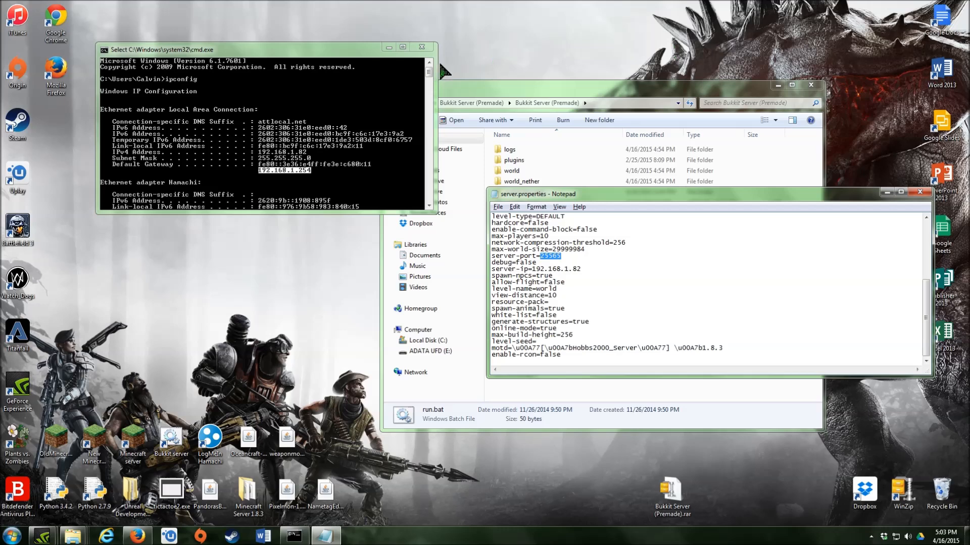
pyautogui.click(388, 47)
pyautogui.click(595, 258)
pyautogui.click(498, 207)
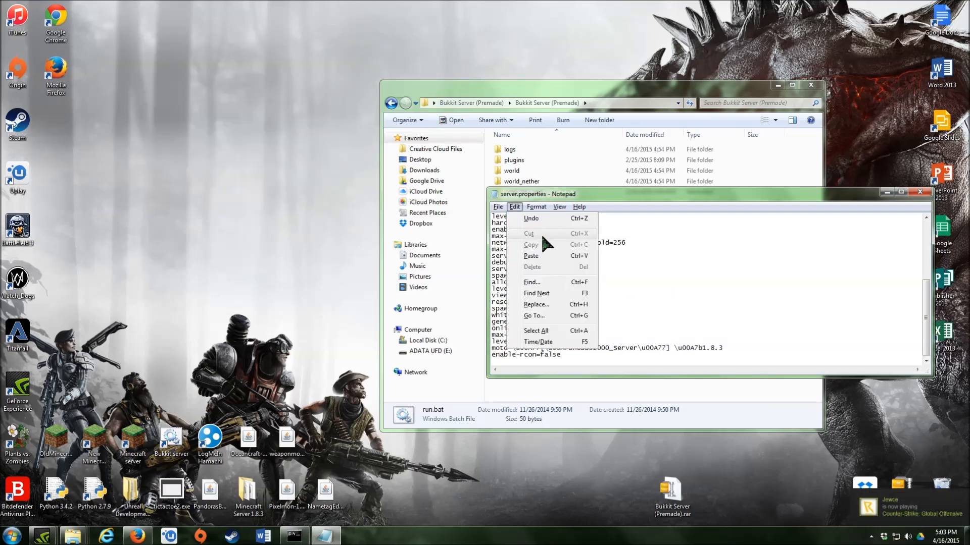
pyautogui.click(514, 240)
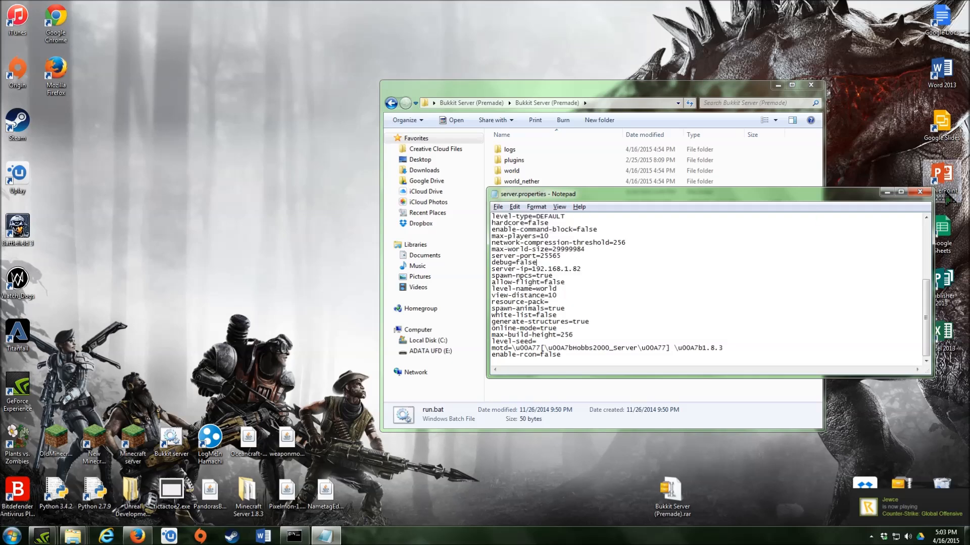
pyautogui.click(887, 193)
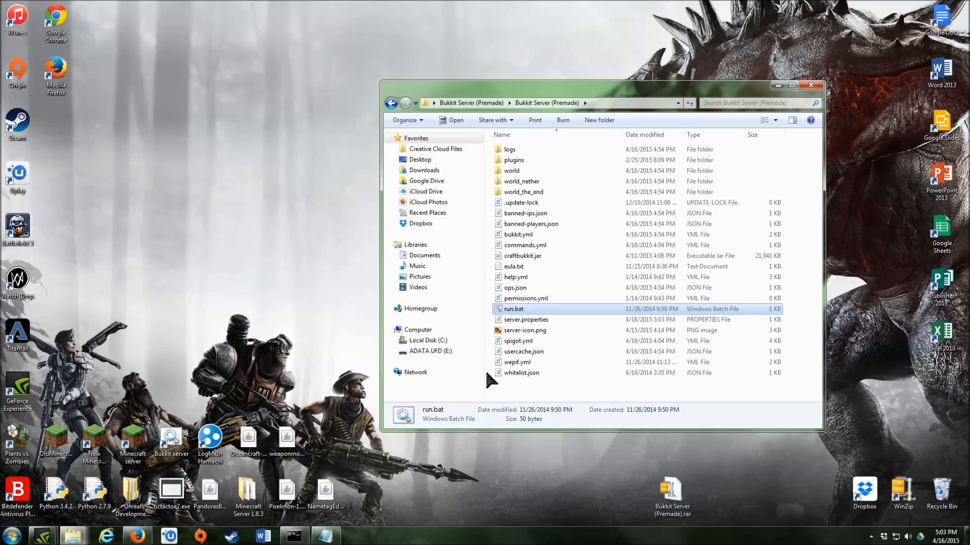
pyautogui.doubleClick(514, 310)
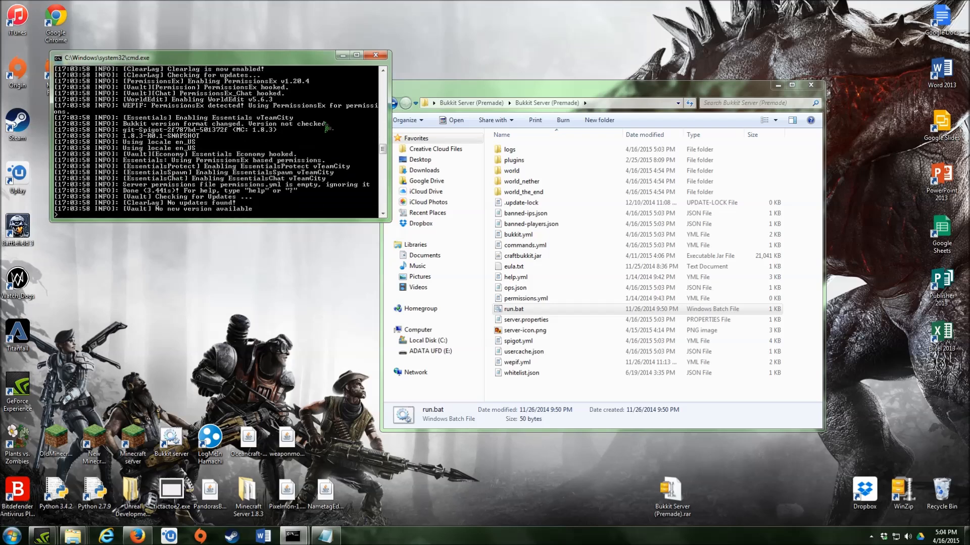
# - Shut down the running Bukkit server by entering 'stop' in its console
pyautogui.write('stop')
pyautogui.press('Return')
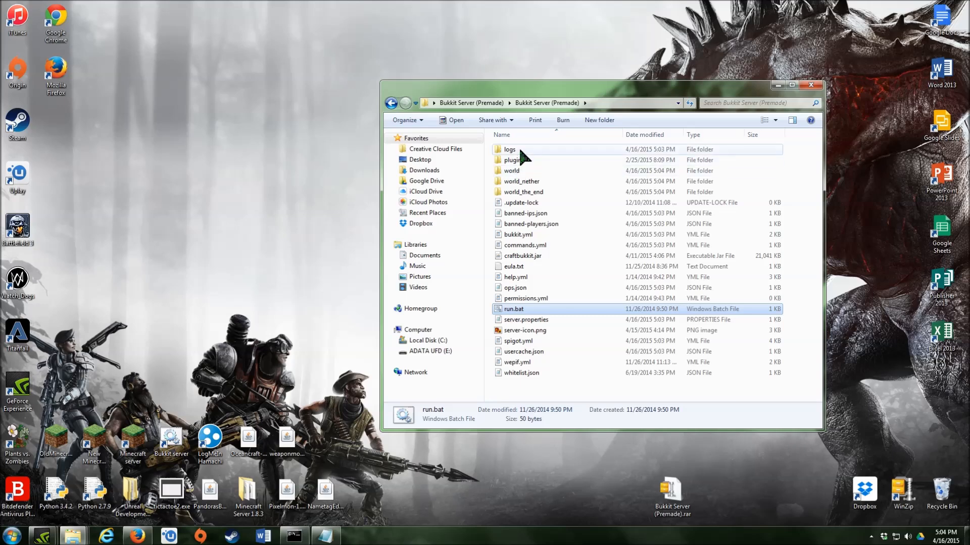
pyautogui.moveTo(520, 151)
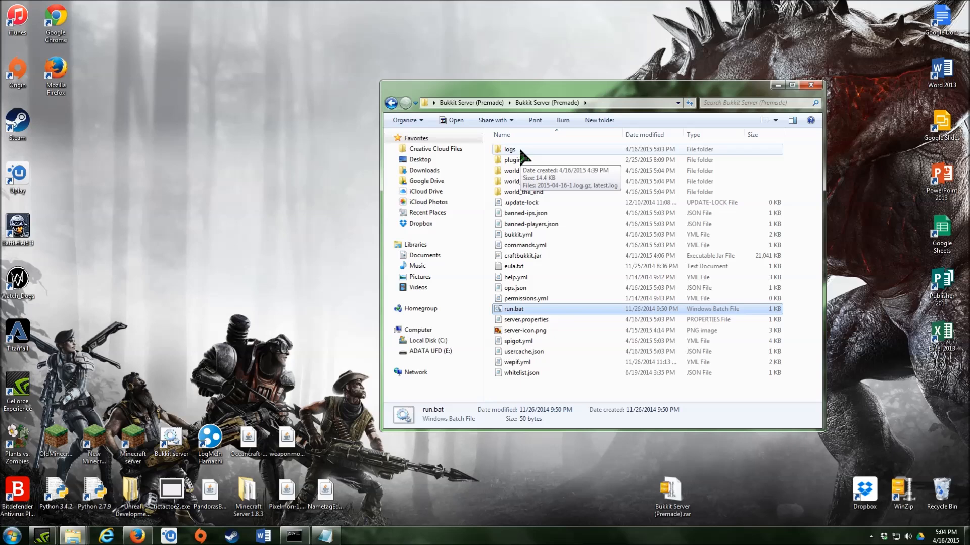
# - Restore the Command Prompt showing the ipconfig output, scrolled down to the ready prompt
pyautogui.click(294, 536)
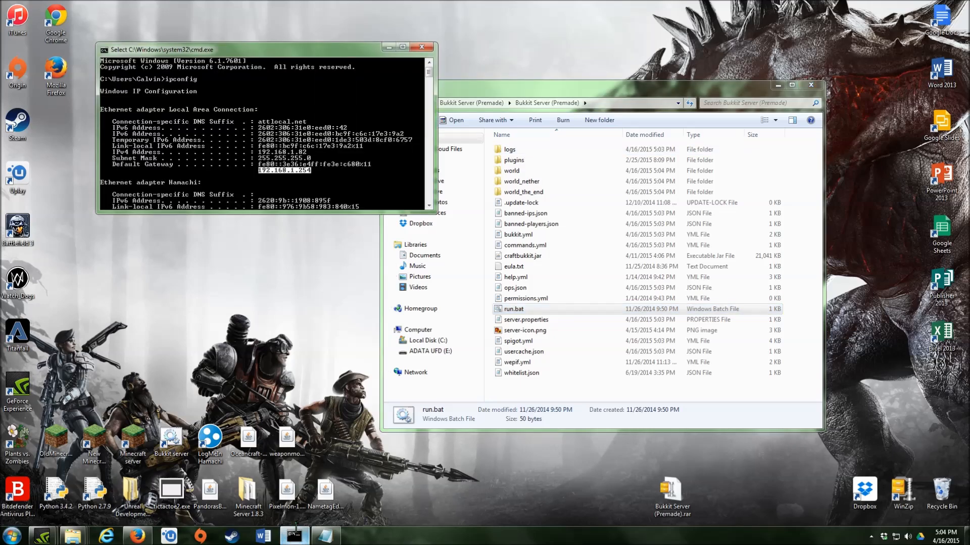
pyautogui.click(207, 171)
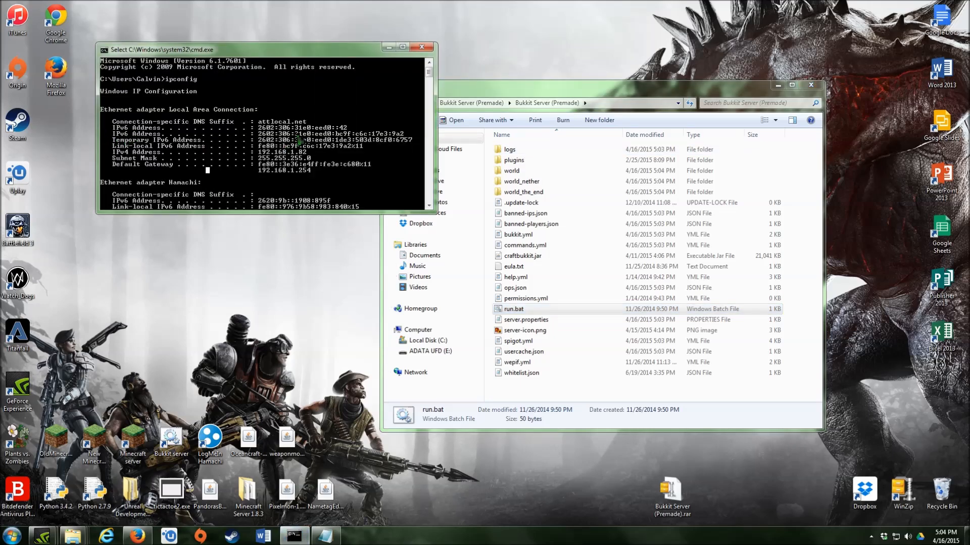
pyautogui.click(389, 48)
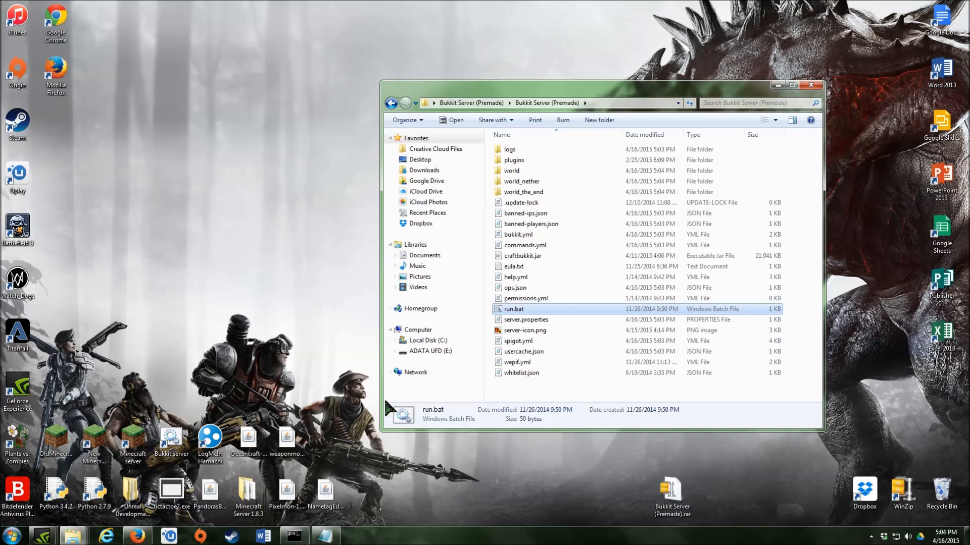
pyautogui.moveTo(295, 536)
pyautogui.click(303, 539)
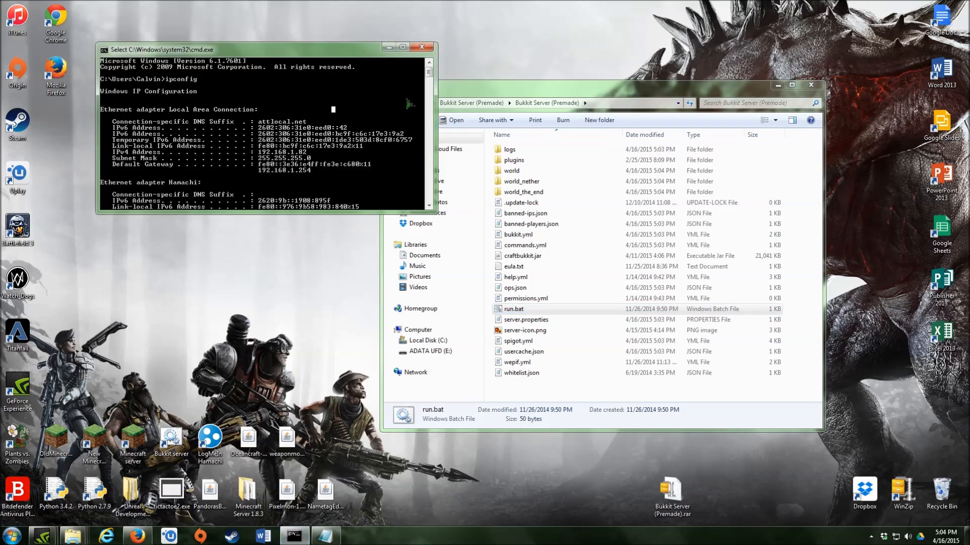
pyautogui.moveTo(429, 74)
pyautogui.mouseDown()
pyautogui.moveTo(429, 134)
pyautogui.moveTo(430, 91)
pyautogui.mouseUp()
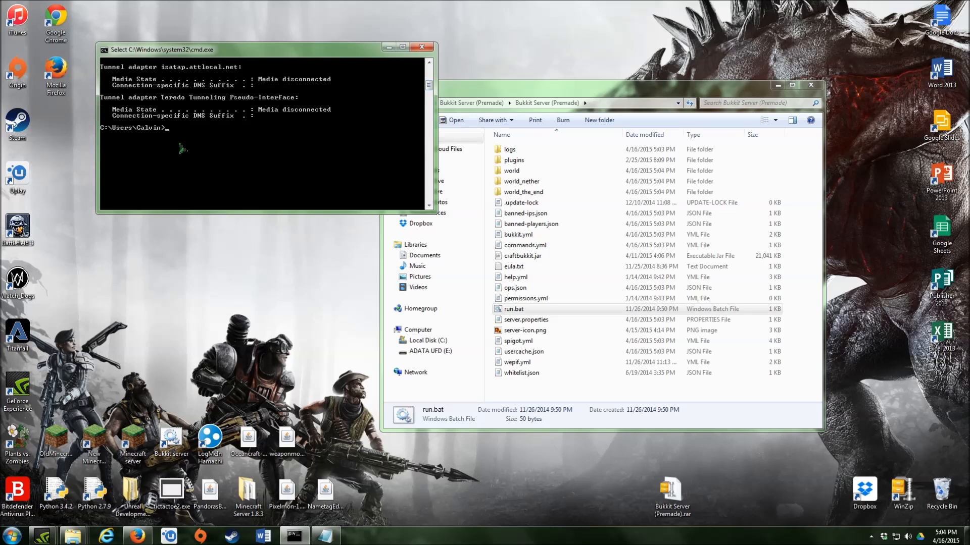
# - Run setx _JAVA_OPTIONS -Djava.net.preferIPv4Stack=true, then minimize the server folder and Command Prompt windows
pyautogui.press('BackSpace')
pyautogui.write('setx')
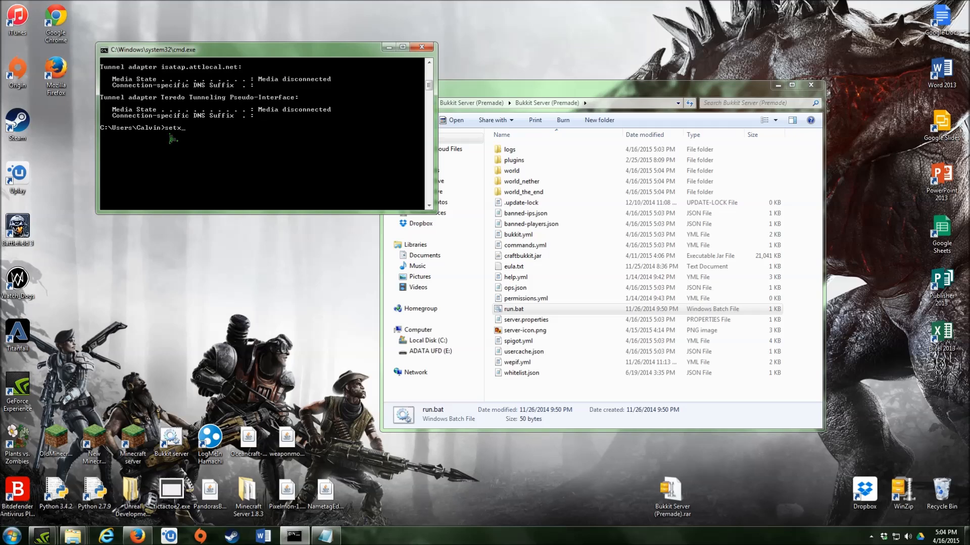
pyautogui.write('_Djava')
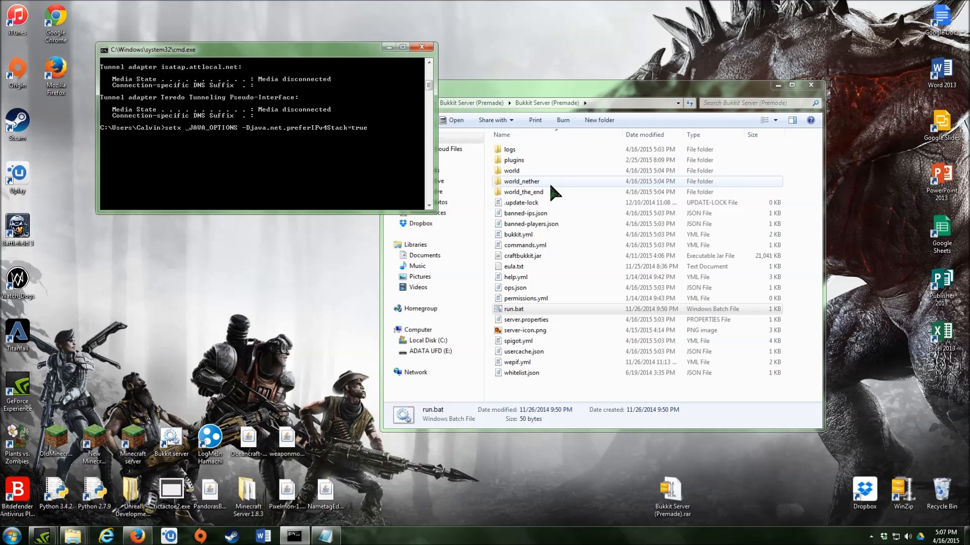
pyautogui.moveTo(499, 89); pyautogui.dragTo(578, 97)
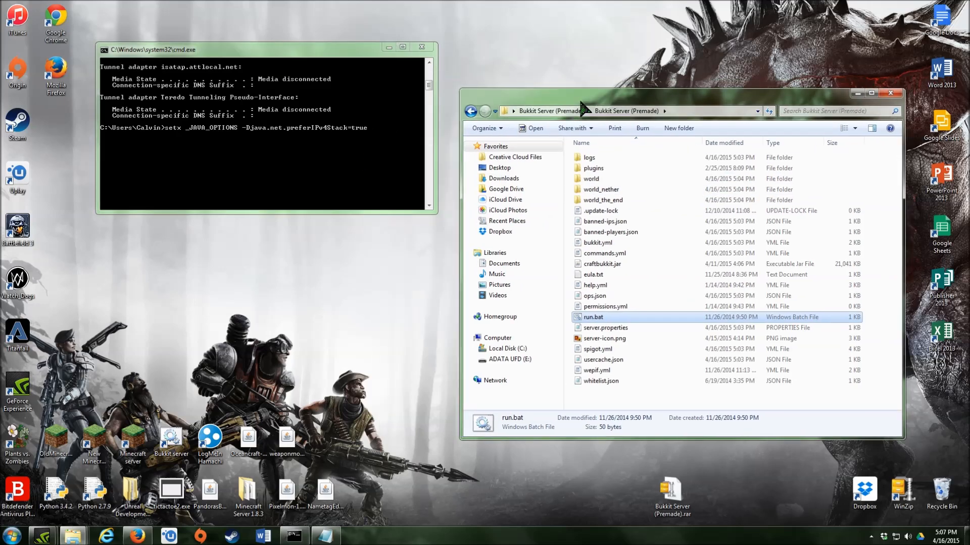
pyautogui.click(857, 93)
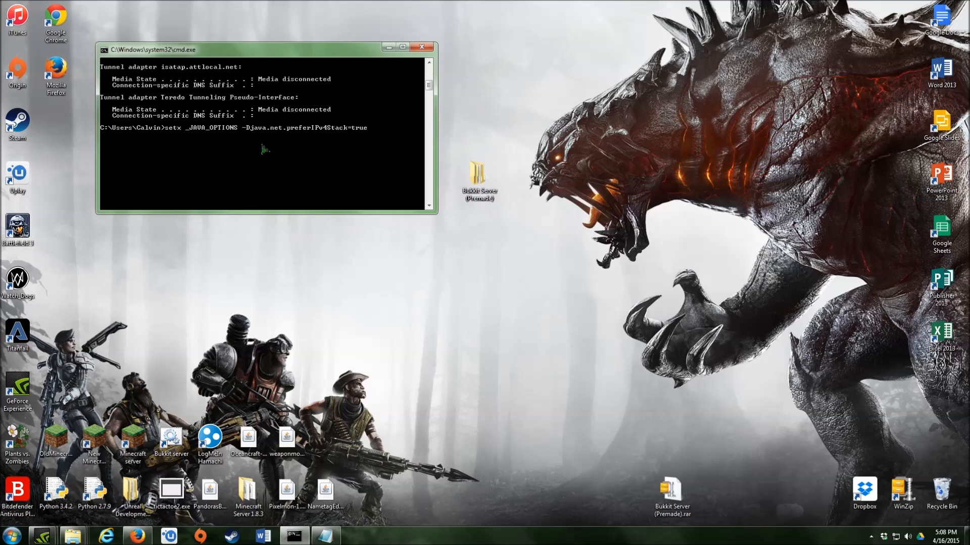
pyautogui.press('Return')
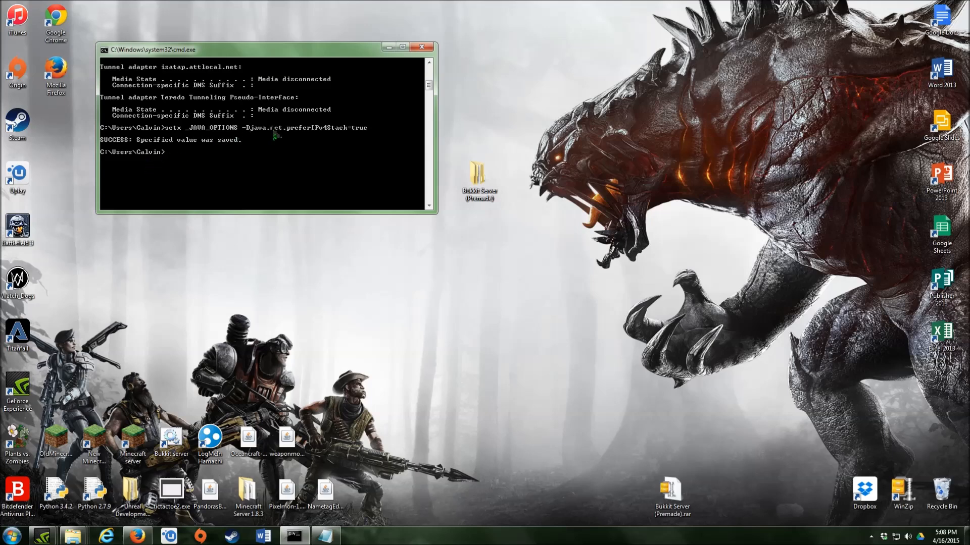
pyautogui.click(388, 48)
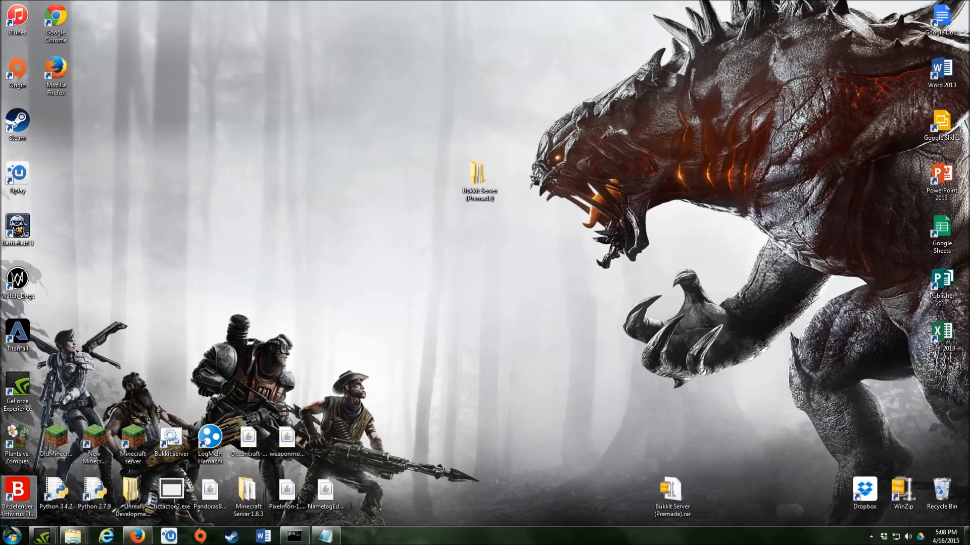
# - Go to Control Panel's System and Security page and check the Windows Firewall status
pyautogui.click(11, 535)
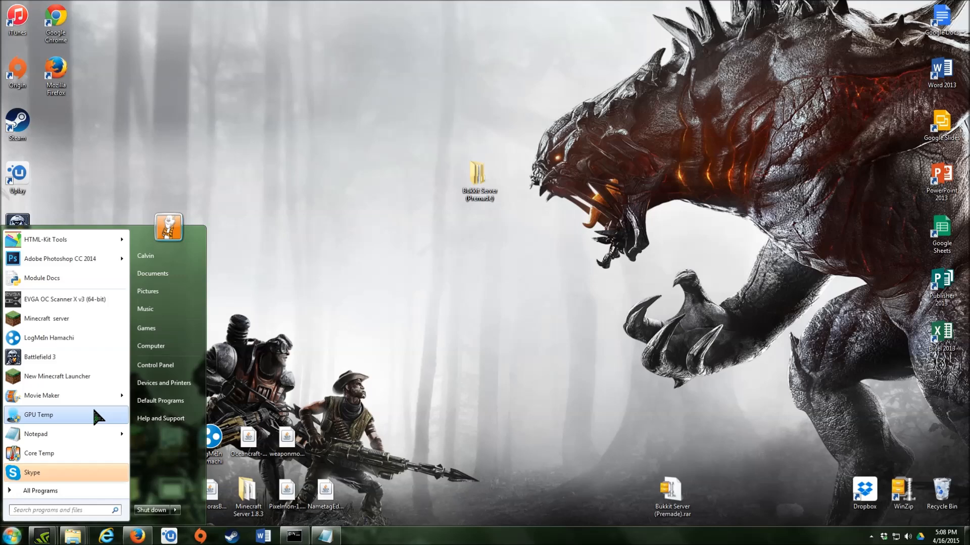
pyautogui.moveTo(104, 396)
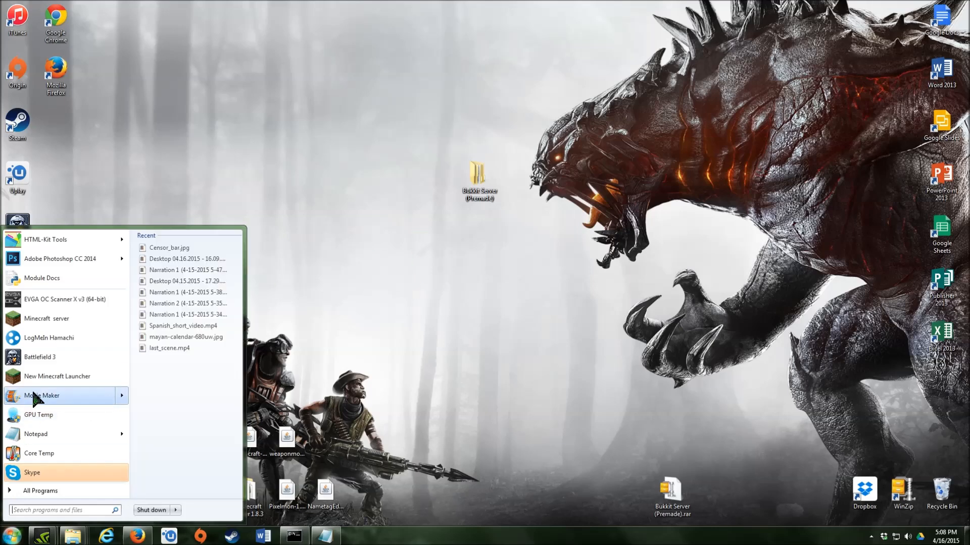
pyautogui.click(12, 537)
pyautogui.click(11, 538)
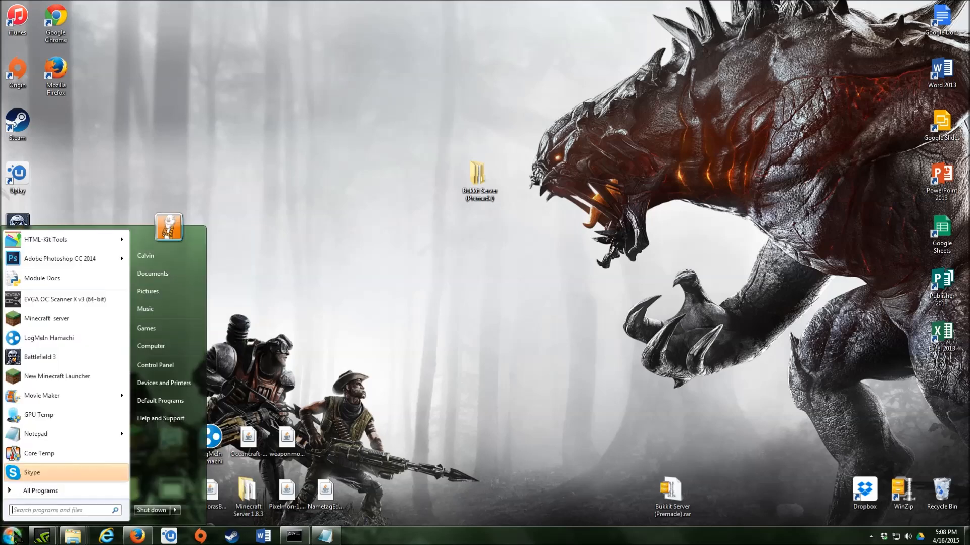
pyautogui.click(154, 373)
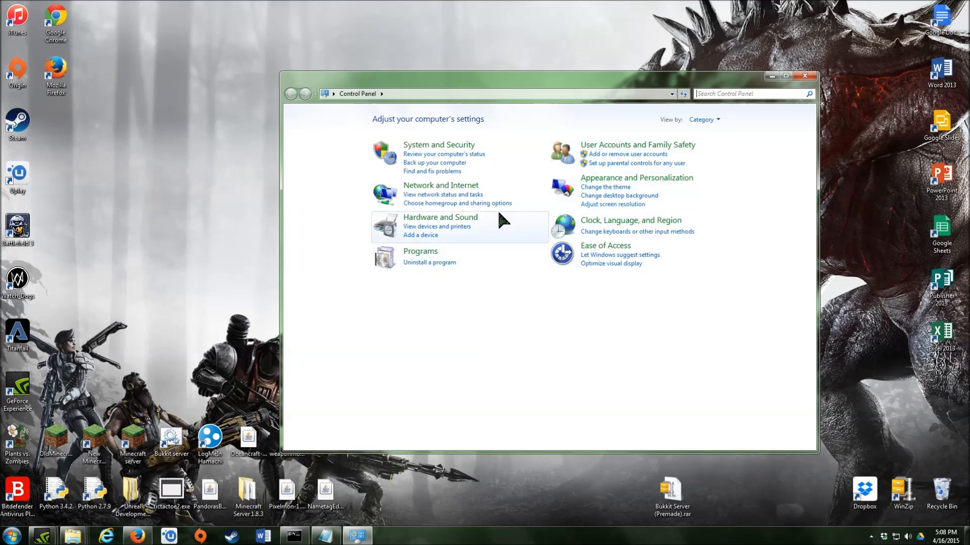
pyautogui.click(442, 145)
pyautogui.click(436, 161)
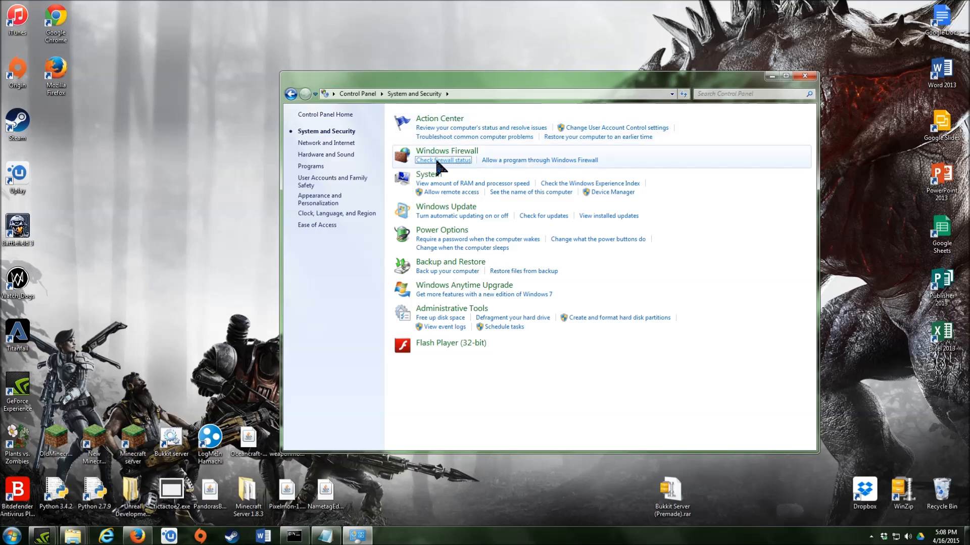
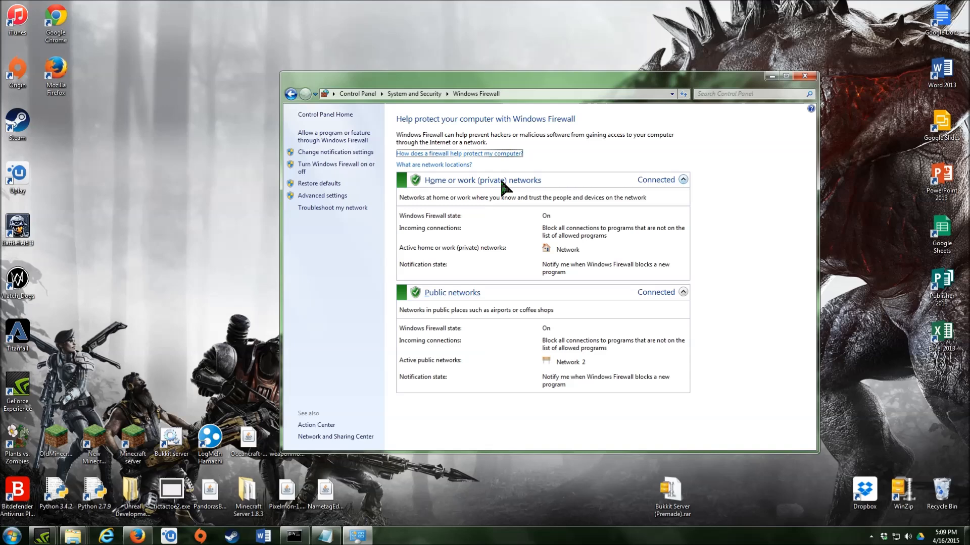
# - Open Windows Firewall with Advanced Security from the Advanced settings link
pyautogui.click(326, 197)
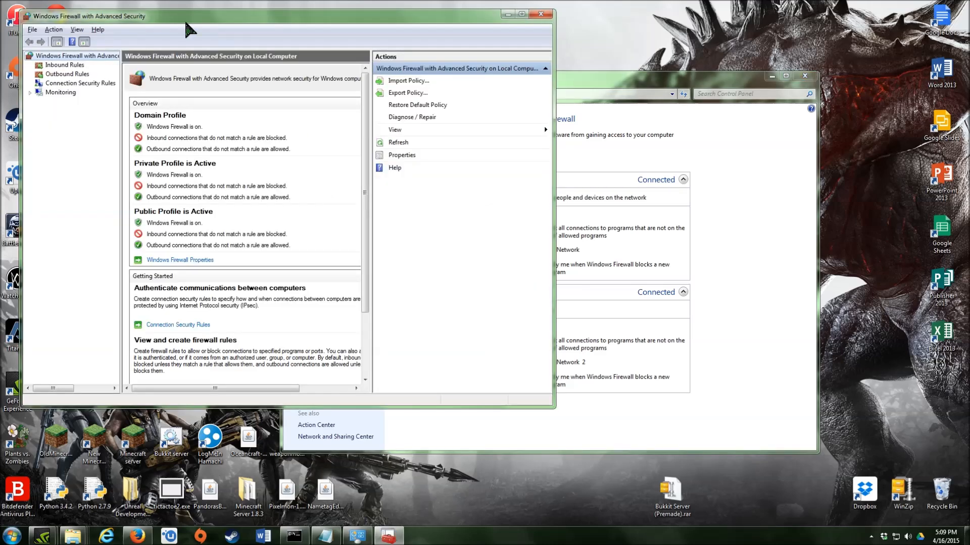
# - Start the New Inbound Rule Wizard from the Inbound Rules context menu
pyautogui.rightClick(69, 66)
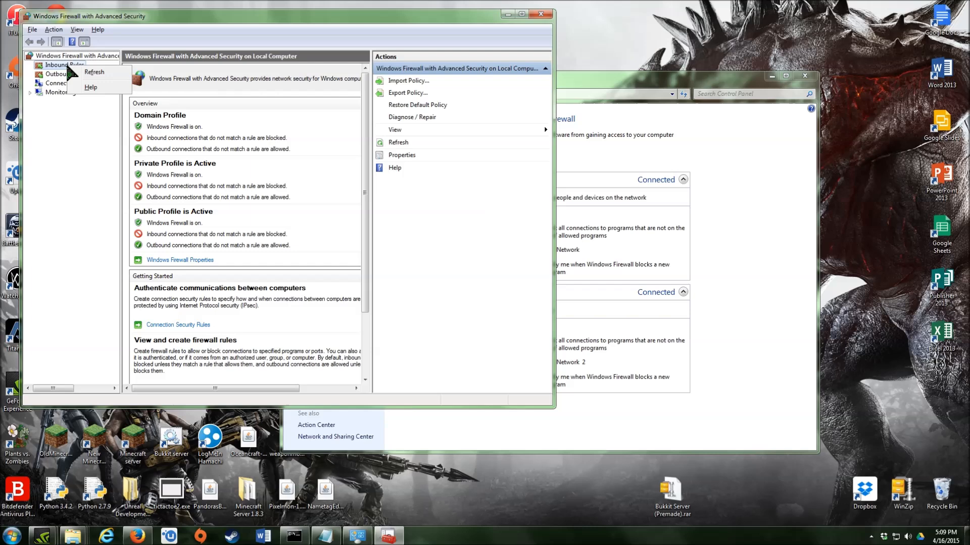
pyautogui.click(53, 66)
pyautogui.click(53, 66)
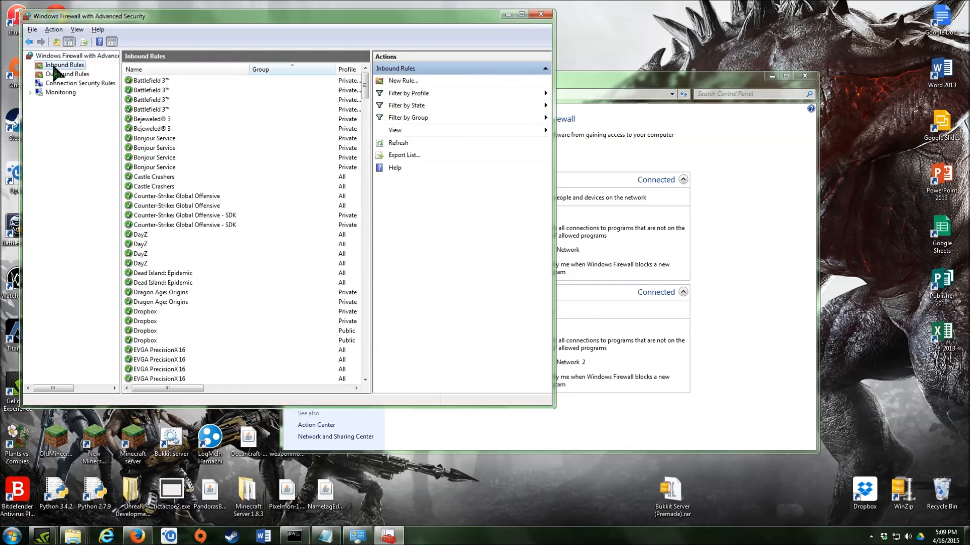
pyautogui.rightClick(53, 66)
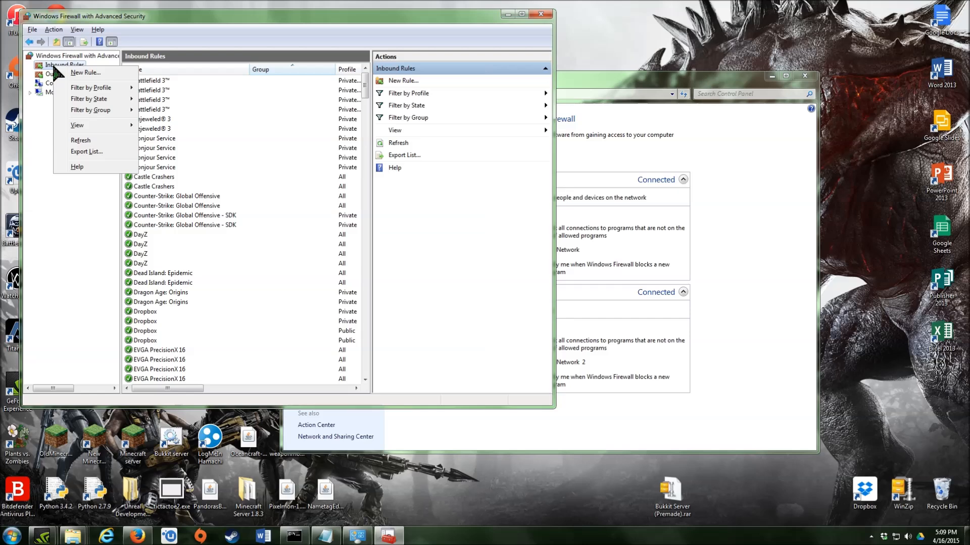
pyautogui.click(79, 74)
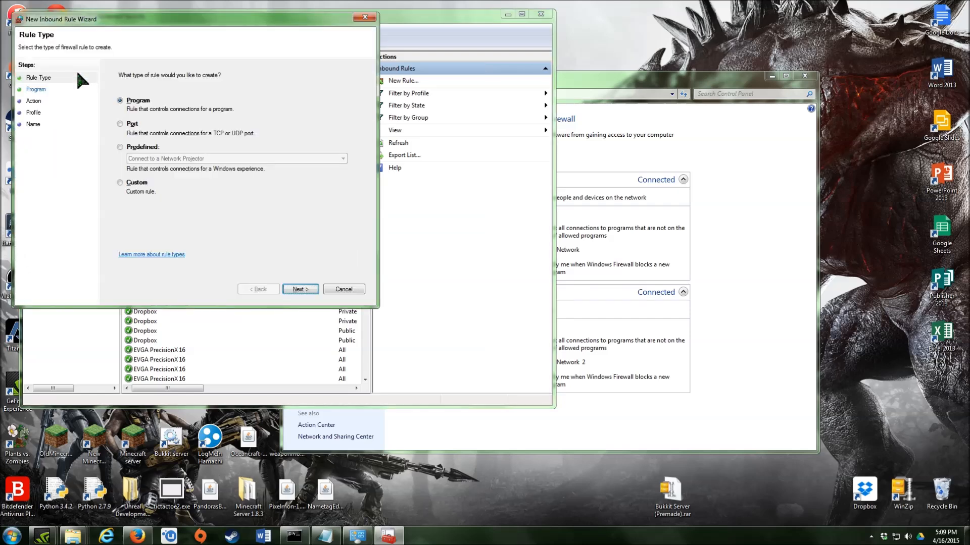
# - Make the rule a Port rule for TCP local port 25565
pyautogui.moveTo(166, 23); pyautogui.dragTo(319, 66)
pyautogui.click(278, 168)
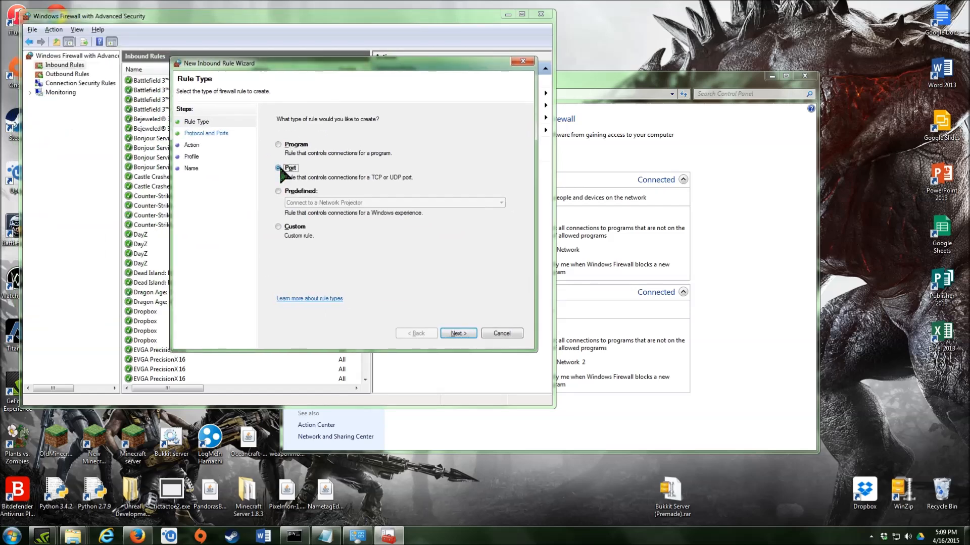
pyautogui.click(460, 333)
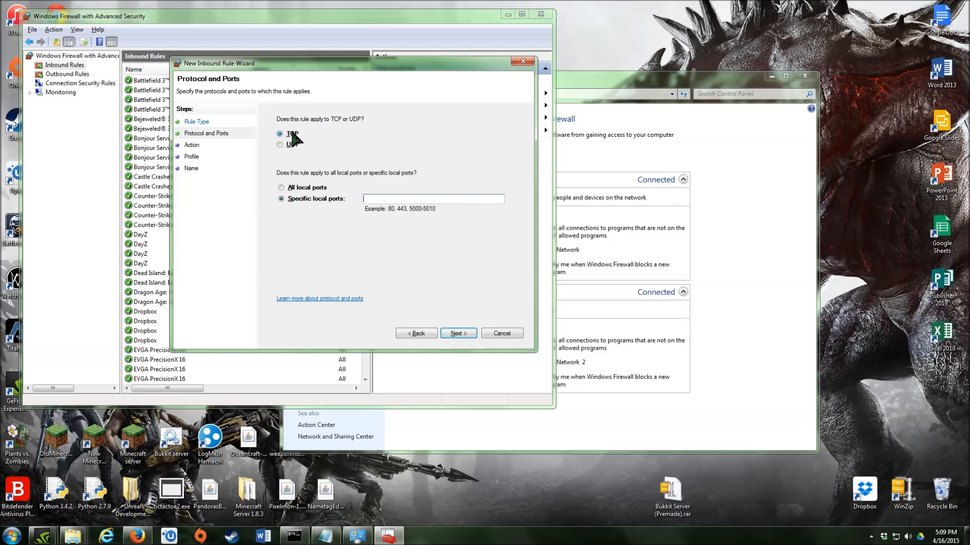
pyautogui.click(383, 200)
pyautogui.write('25565')
# - Keep the default action and profiles, name it 'Minecraft video stuff server', and finish
pyautogui.click(453, 338)
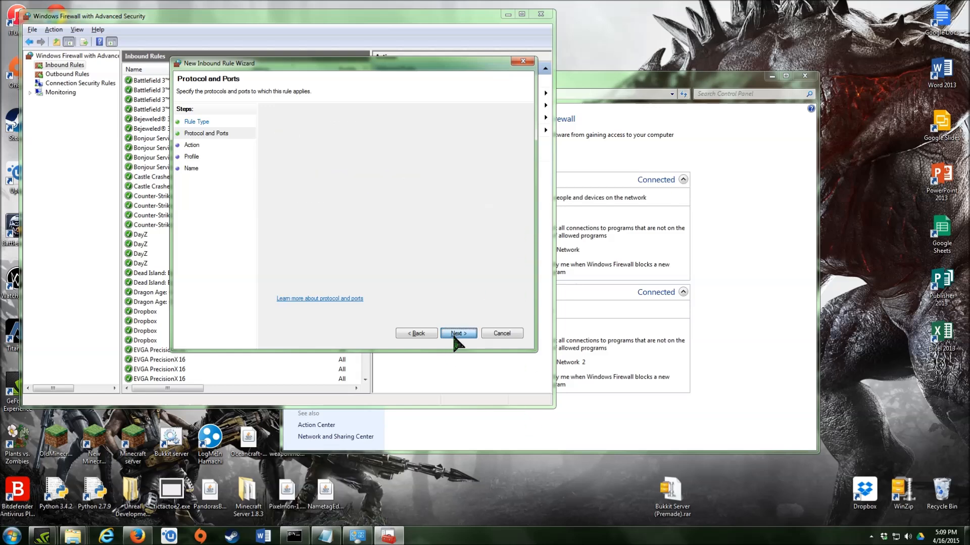
pyautogui.click(454, 337)
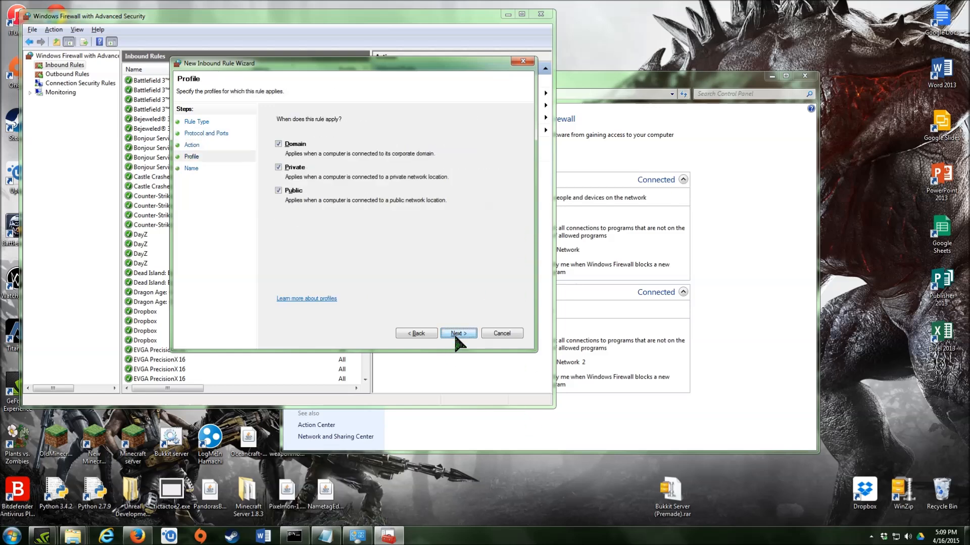
pyautogui.click(455, 337)
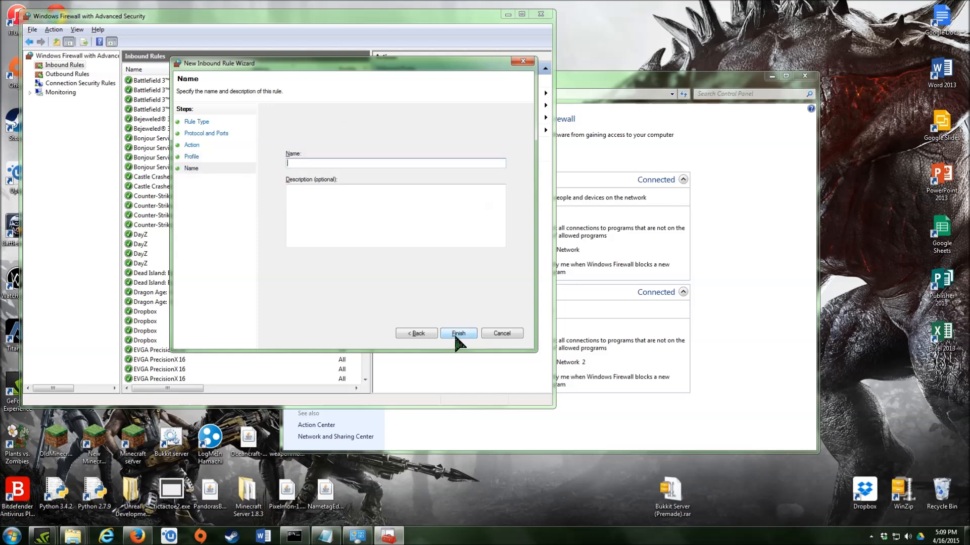
pyautogui.write('Minecraft video stuff server')
pyautogui.click(344, 204)
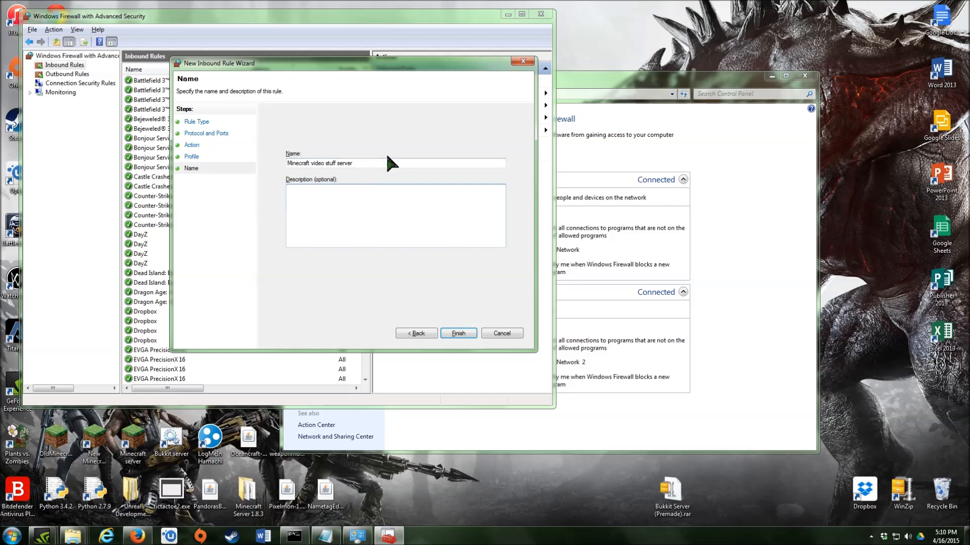
pyautogui.click(455, 335)
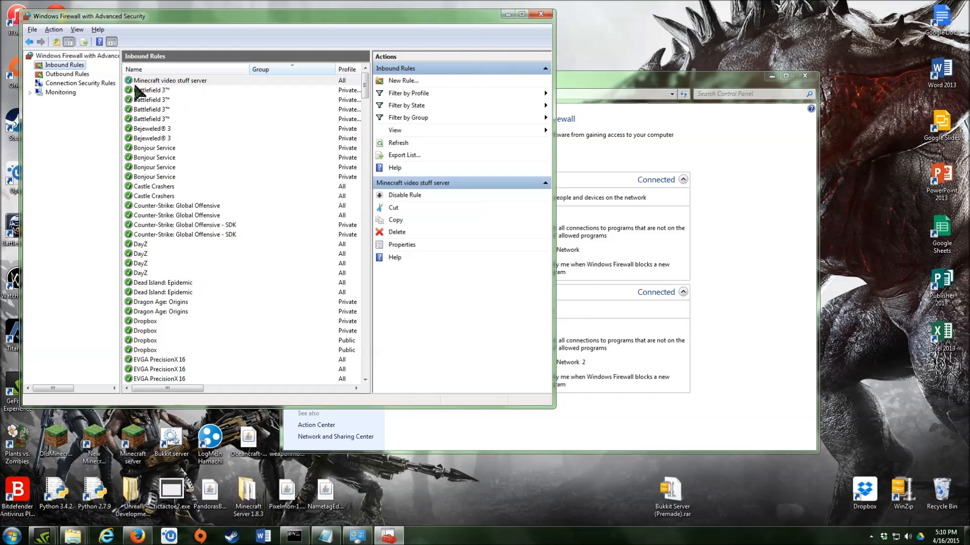
# - Close the advanced firewall console and the Control Panel Windows Firewall page
pyautogui.click(540, 14)
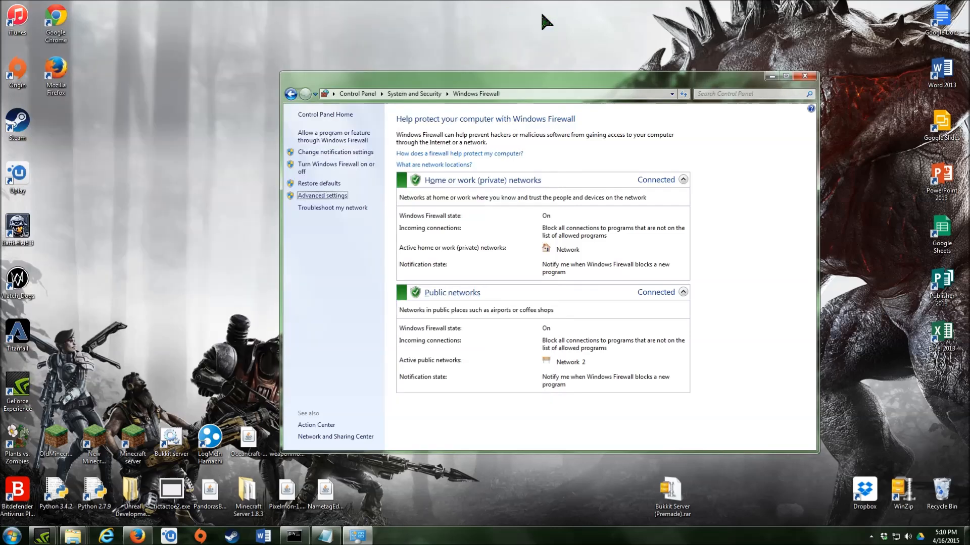
pyautogui.click(799, 77)
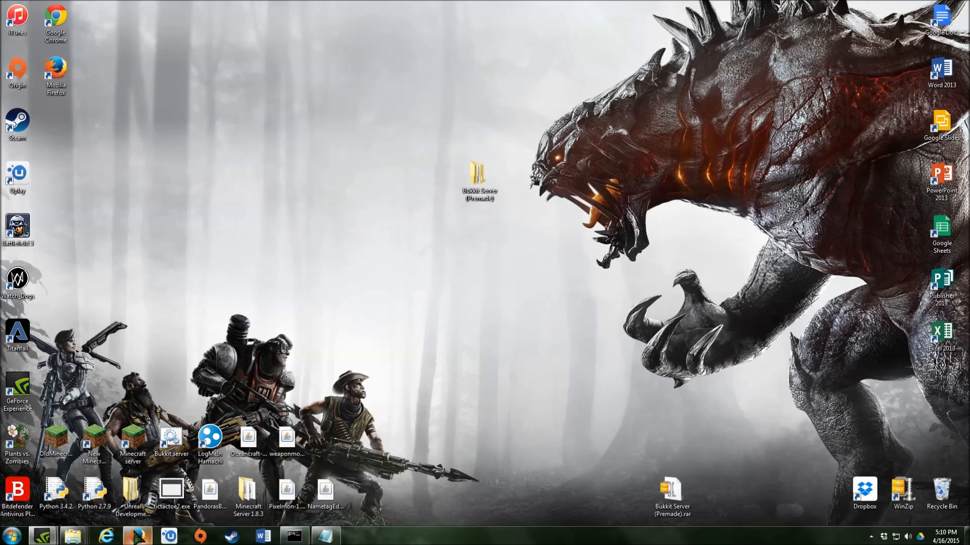
# - Start the Bukkit server by running run.bat in the nested Bukkit Server (Premade) folder
pyautogui.click(101, 448)
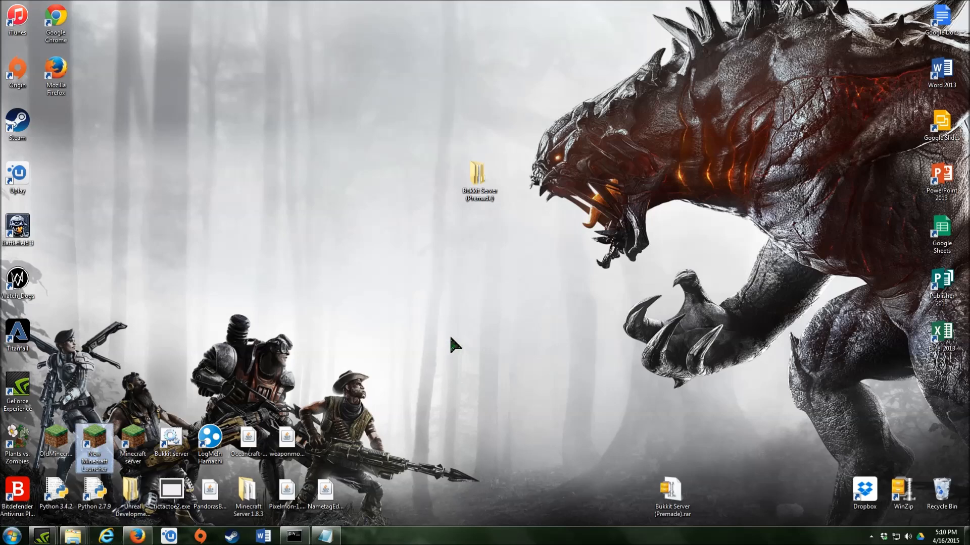
pyautogui.moveTo(411, 120); pyautogui.dragTo(174, 114)
pyautogui.moveTo(493, 180); pyautogui.dragTo(616, 191)
pyautogui.doubleClick(604, 184)
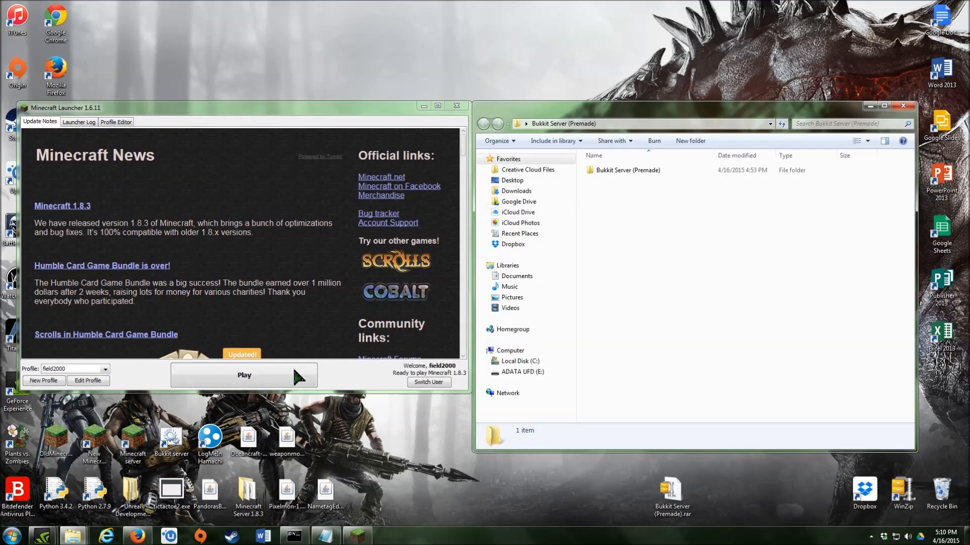
pyautogui.doubleClick(637, 170)
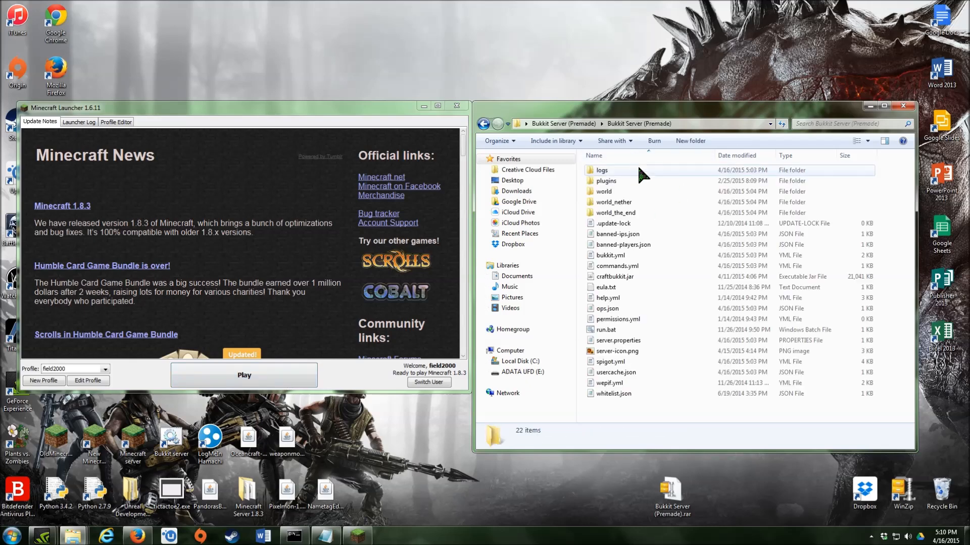
pyautogui.doubleClick(635, 330)
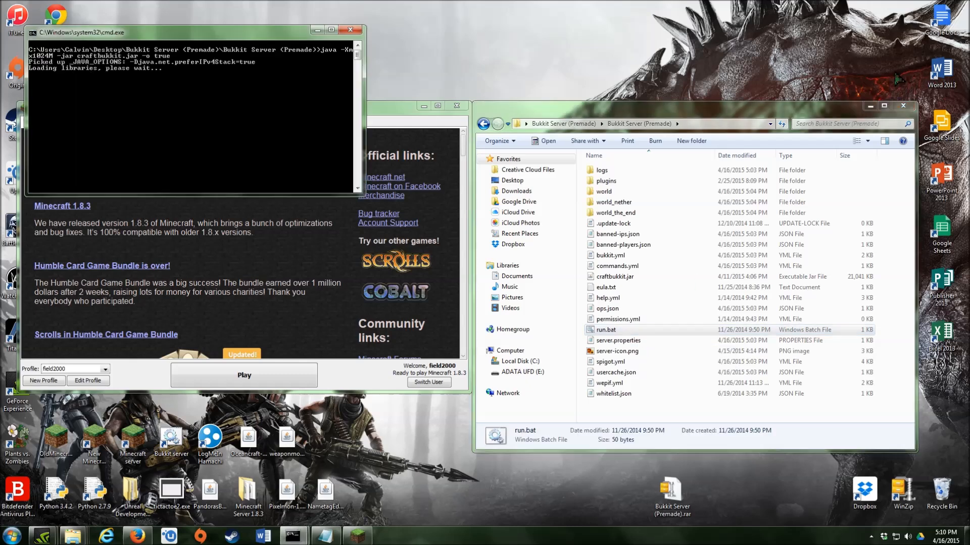
# - Move the server console aside and press Play for Minecraft 1.8.3 in the launcher
pyautogui.click(869, 106)
pyautogui.moveTo(277, 33); pyautogui.dragTo(808, 92)
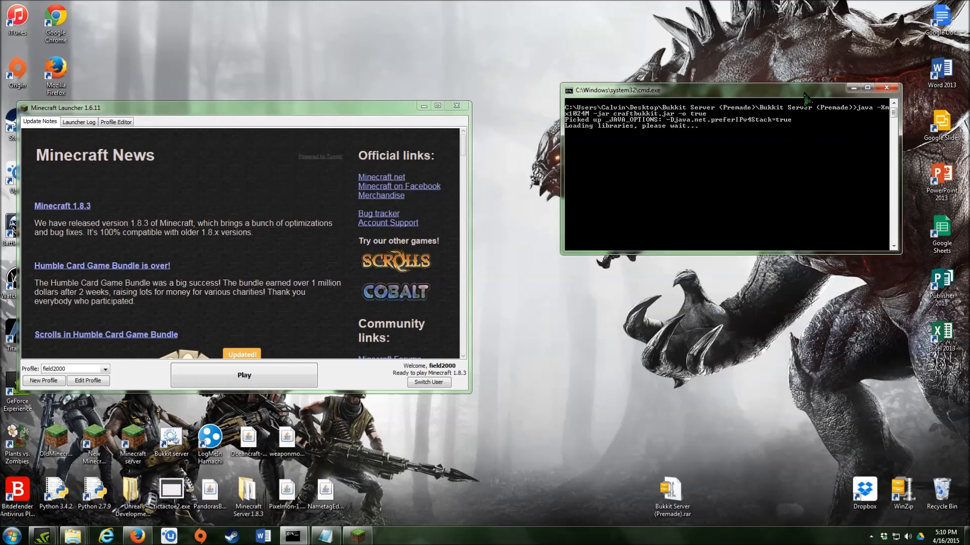
pyautogui.click(283, 378)
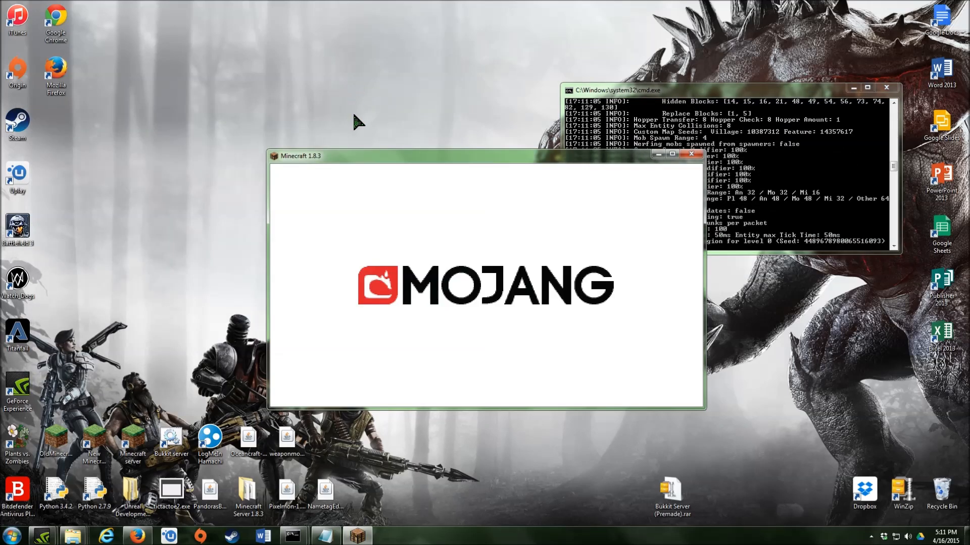
# - Go to Multiplayer and join the saved Hobbs200 Server
pyautogui.moveTo(377, 160); pyautogui.dragTo(188, 133)
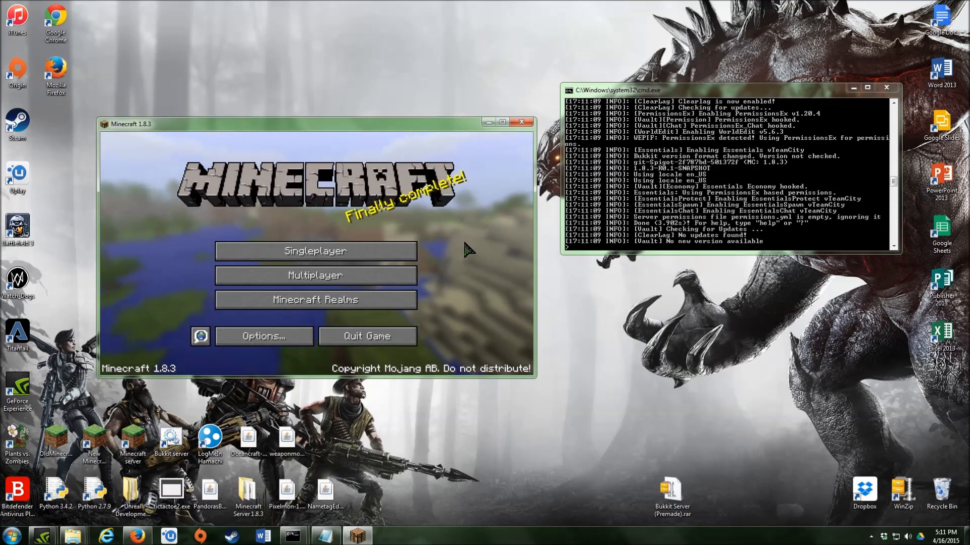
pyautogui.click(314, 275)
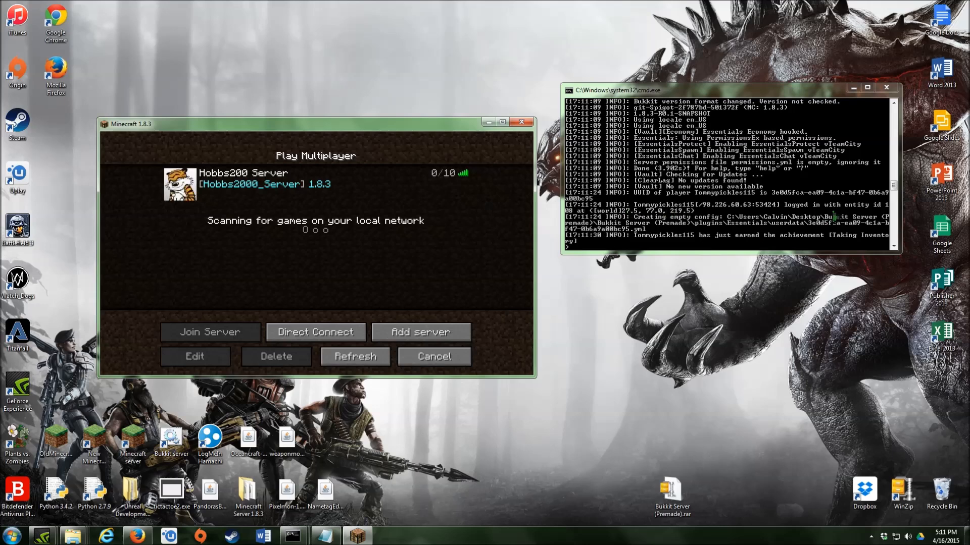
pyautogui.click(186, 185)
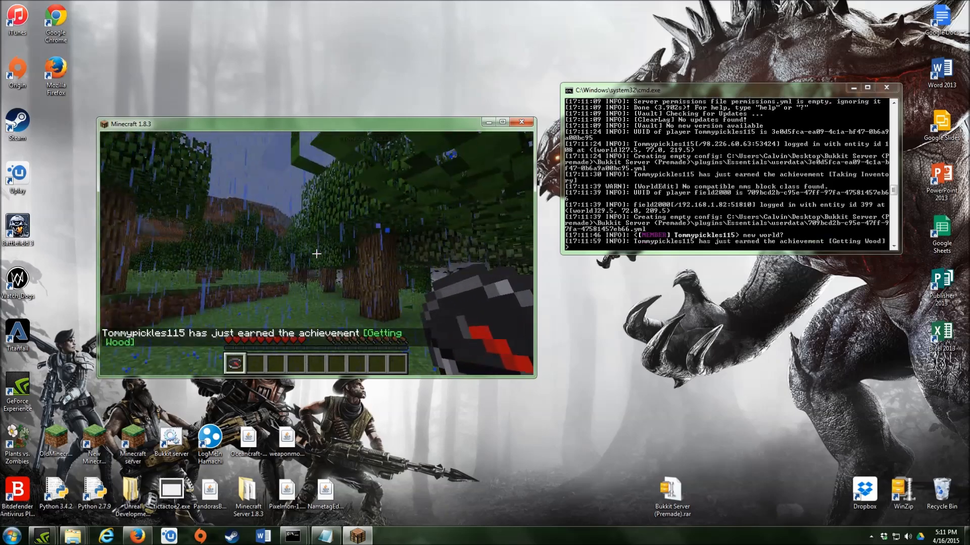
# - Disconnect from the server, return to the title menu, and cancel out of Singleplayer
pyautogui.press('Escape')
pyautogui.click(343, 313)
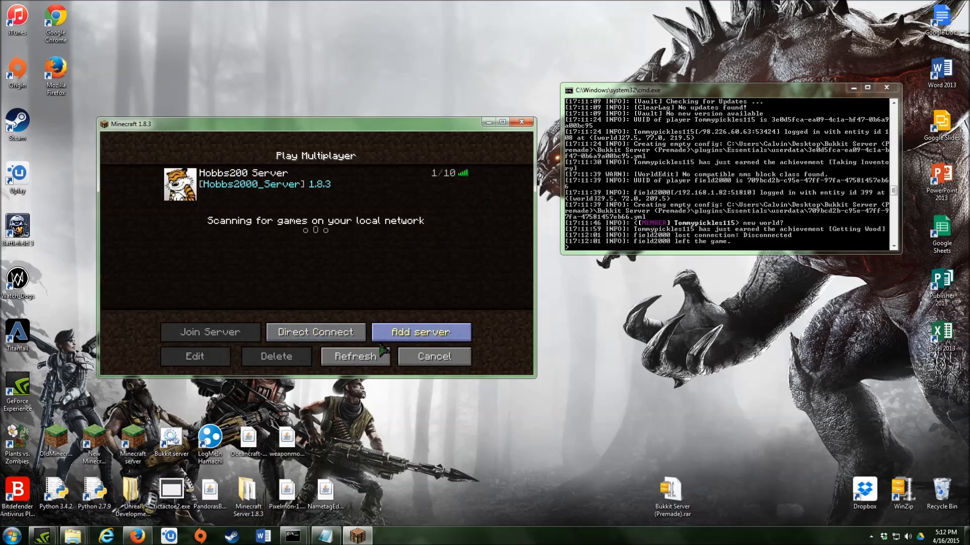
pyautogui.click(222, 184)
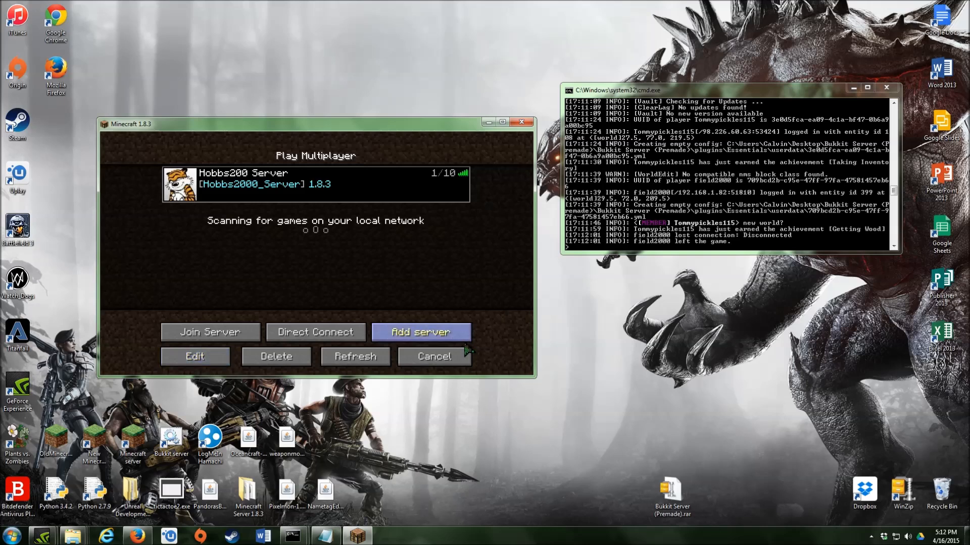
pyautogui.click(434, 357)
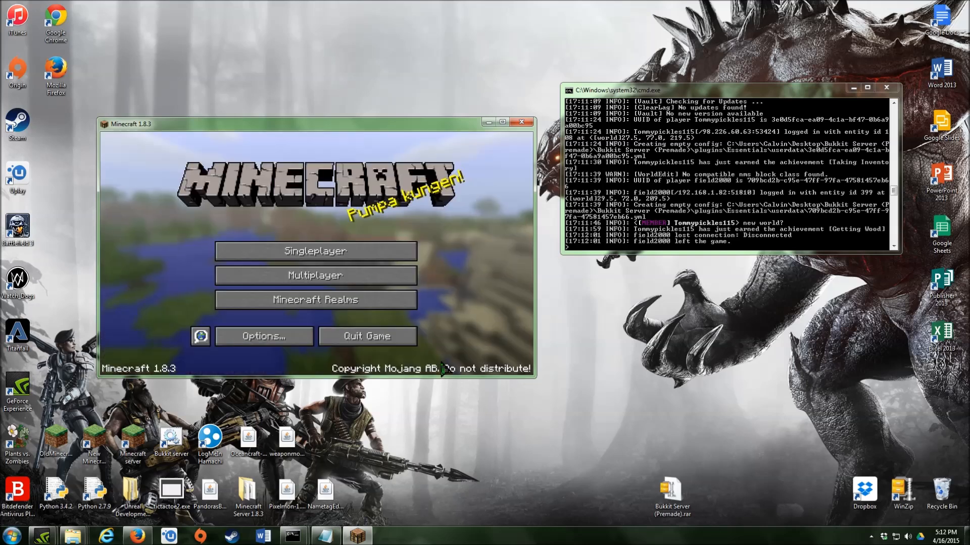
pyautogui.click(330, 258)
pyautogui.click(435, 357)
# - Open Direct Connect and look up the machine's local IP with ipconfig
pyautogui.click(309, 277)
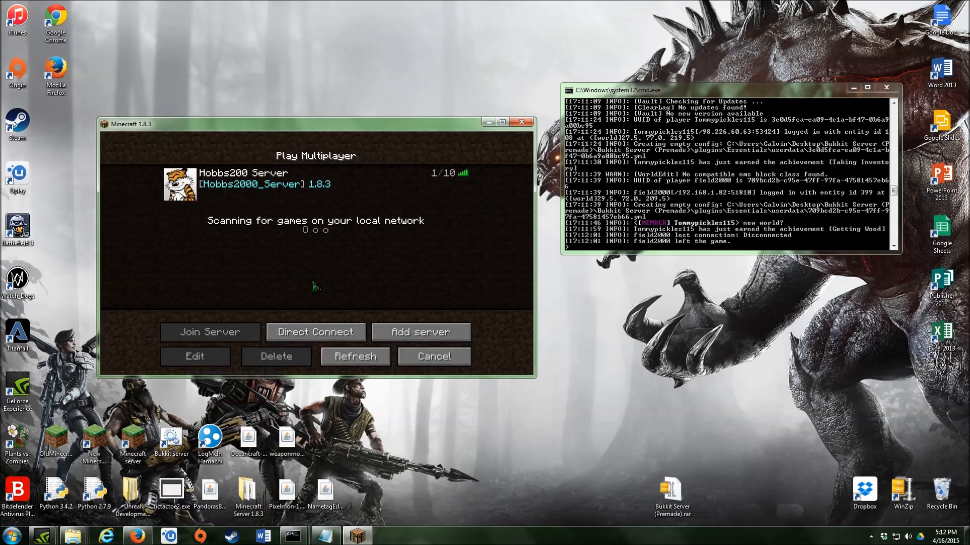
pyautogui.click(328, 335)
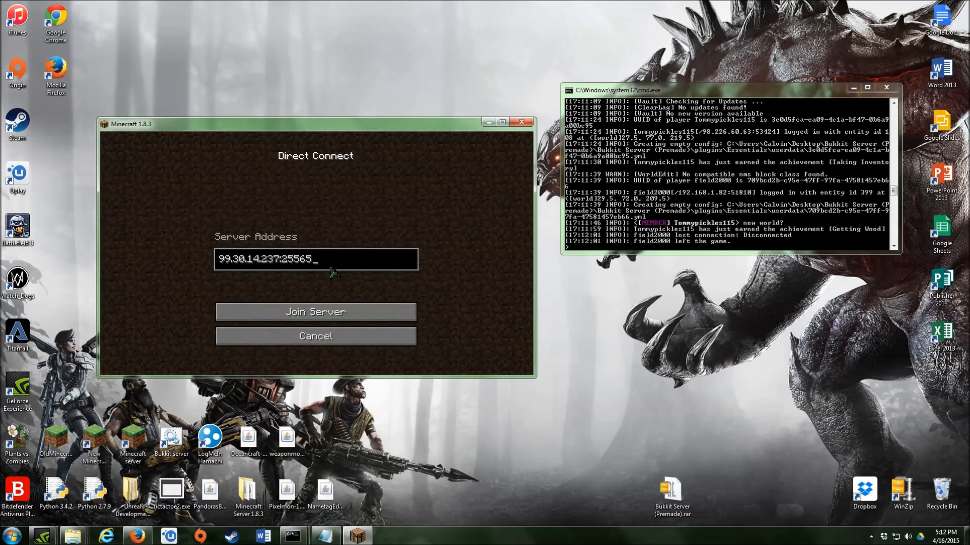
pyautogui.press('BackSpace')
pyautogui.press('BackSpace')
pyautogui.press('BackSpace')
pyautogui.press('BackSpace')
pyautogui.press('BackSpace')
pyautogui.press('BackSpace')
pyautogui.press('BackSpace')
pyautogui.press('BackSpace')
pyautogui.press('BackSpace')
pyautogui.press('BackSpace')
pyautogui.press('BackSpace')
pyautogui.press('BackSpace')
pyautogui.press('BackSpace')
pyautogui.press('BackSpace')
pyautogui.press('BackSpace')
pyautogui.press('BackSpace')
pyautogui.press('BackSpace')
pyautogui.press('BackSpace')
pyautogui.write('1')
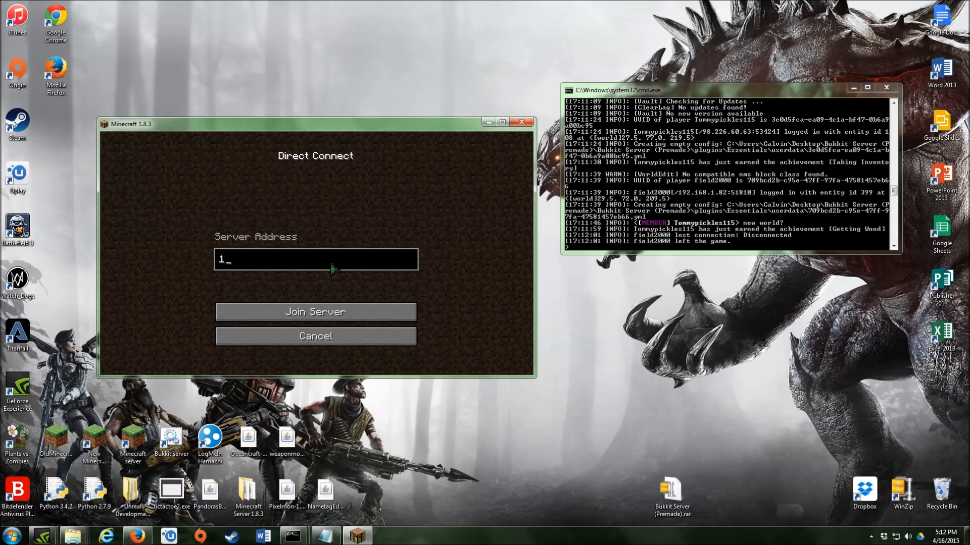
pyautogui.write('92.168')
pyautogui.moveTo(293, 536)
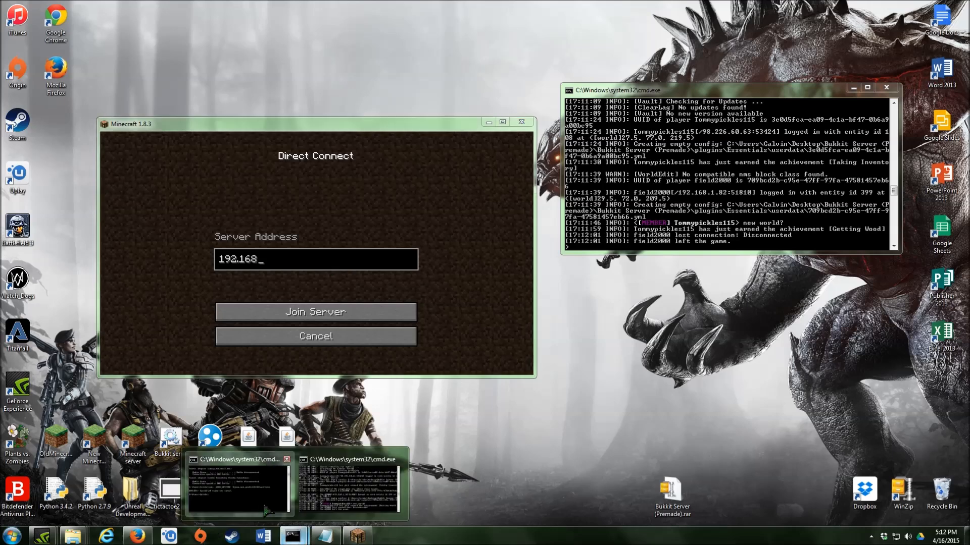
pyautogui.click(231, 485)
pyautogui.write('ipconfig')
pyautogui.press('Return')
pyautogui.scroll(5, 290, 126)
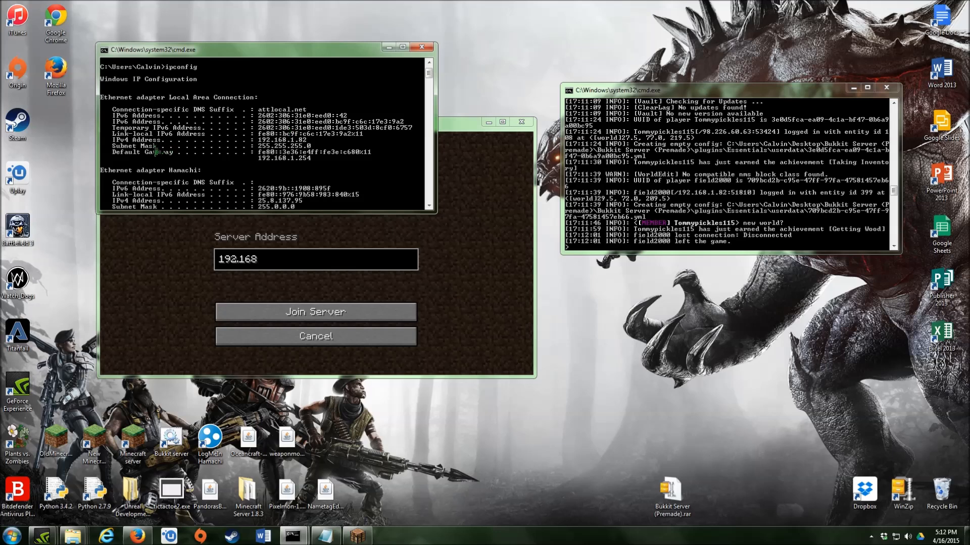
pyautogui.click(388, 47)
# - Join 192.168.1.82, then disconnect and minimize the game window
pyautogui.write('192.168.1.82')
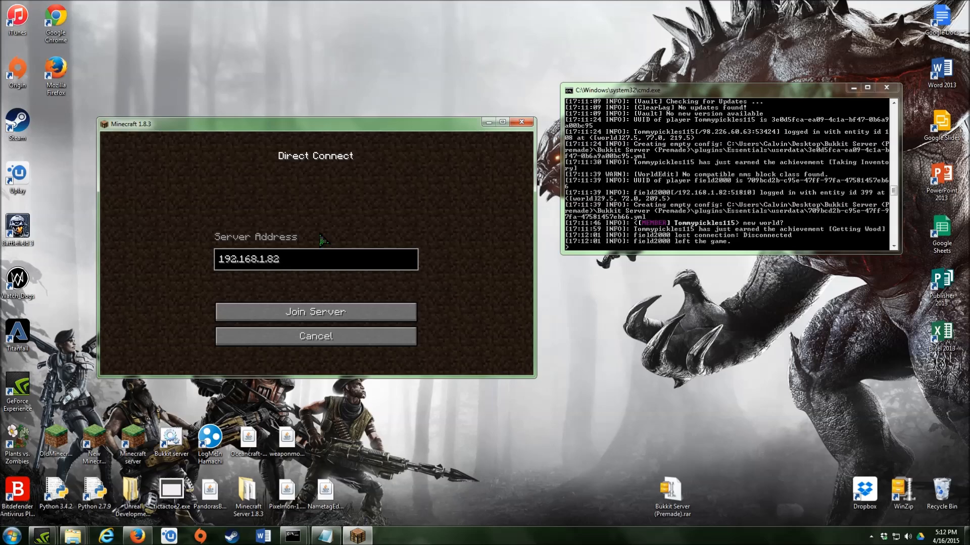
pyautogui.click(267, 314)
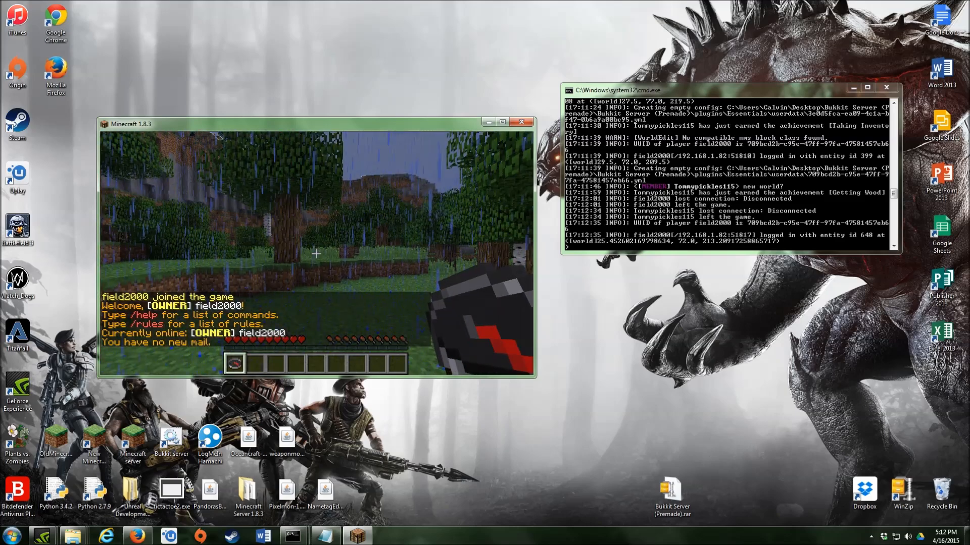
pyautogui.press('Escape')
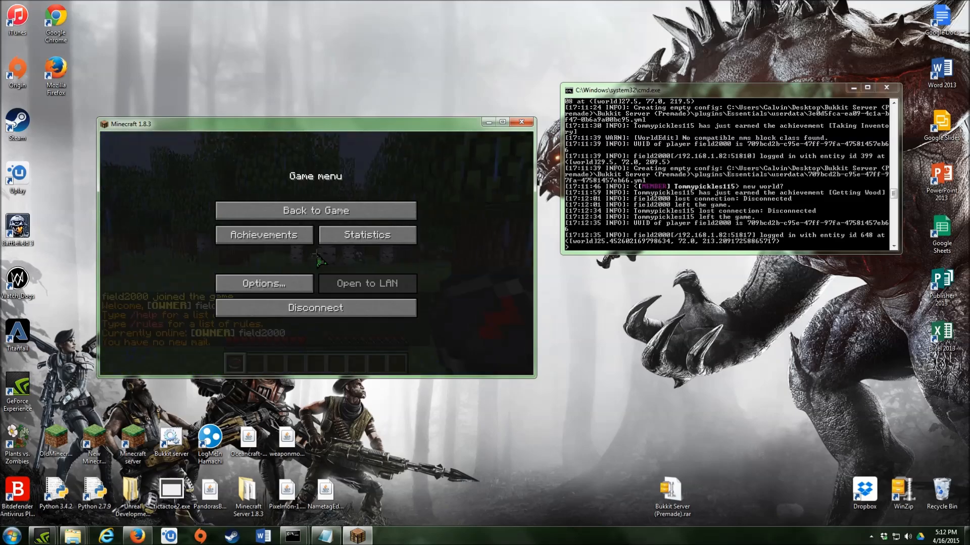
pyautogui.click(317, 309)
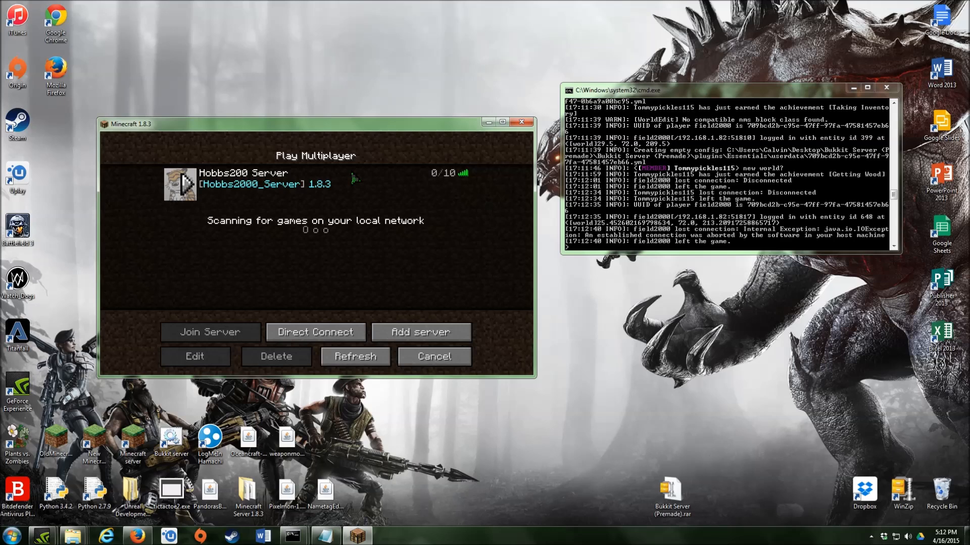
pyautogui.click(489, 122)
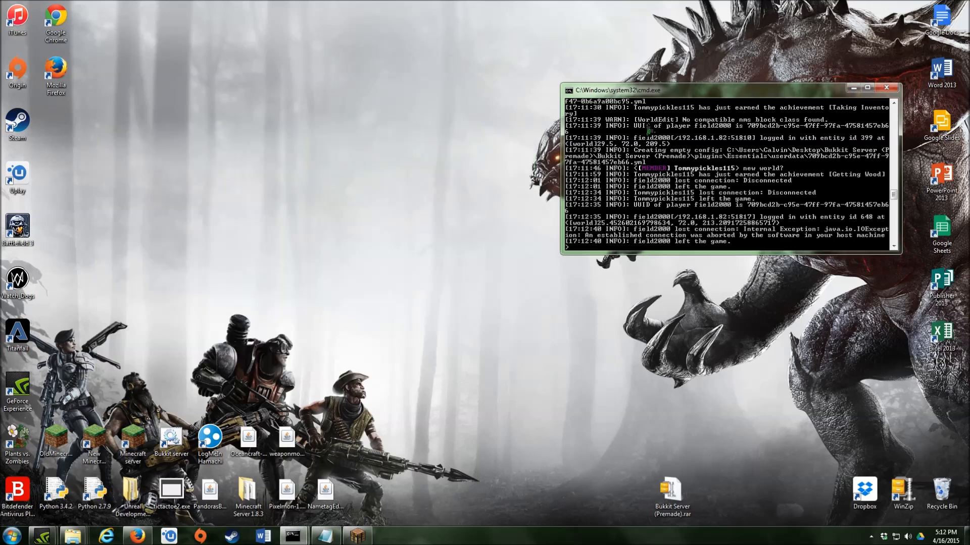
# - Shut down the Bukkit server by entering stop in its console
pyautogui.click(853, 89)
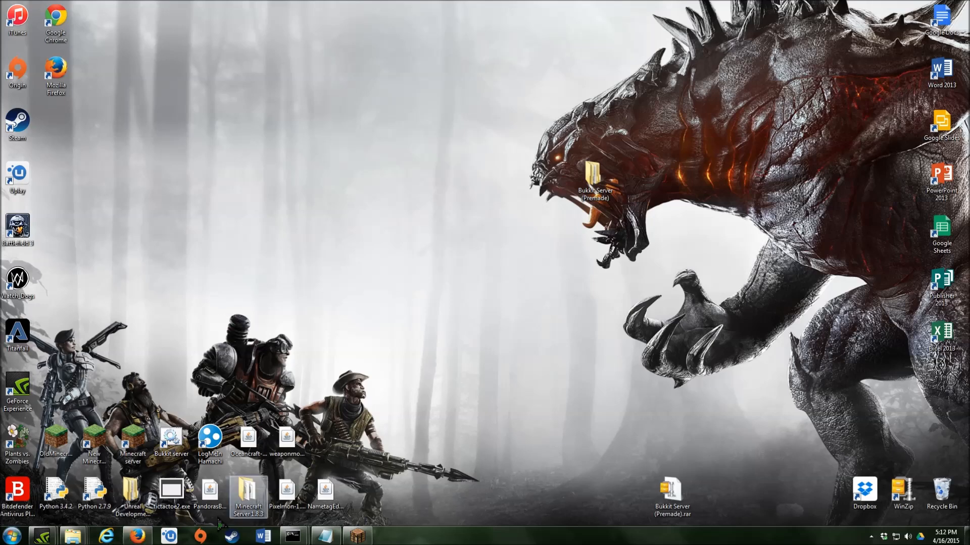
pyautogui.moveTo(130, 539)
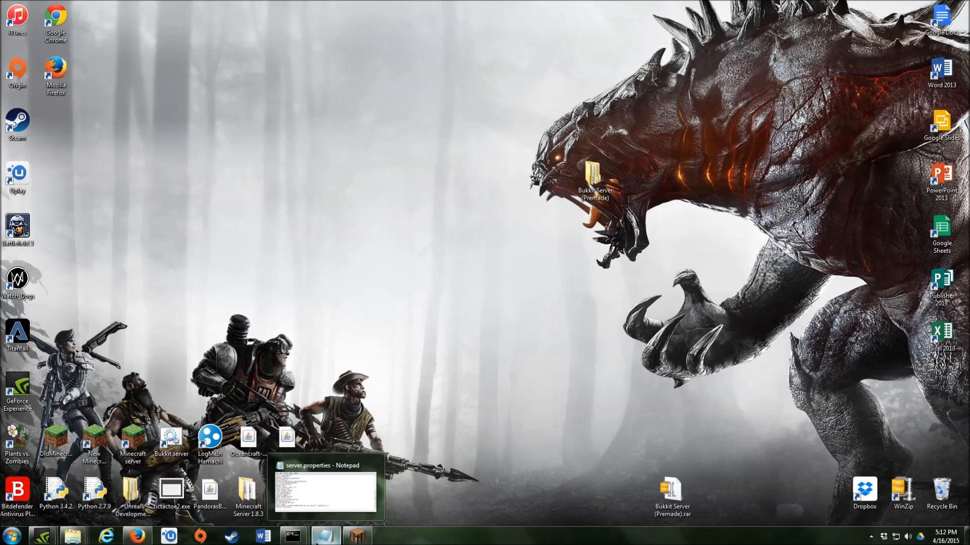
pyautogui.click(349, 485)
pyautogui.write('stop')
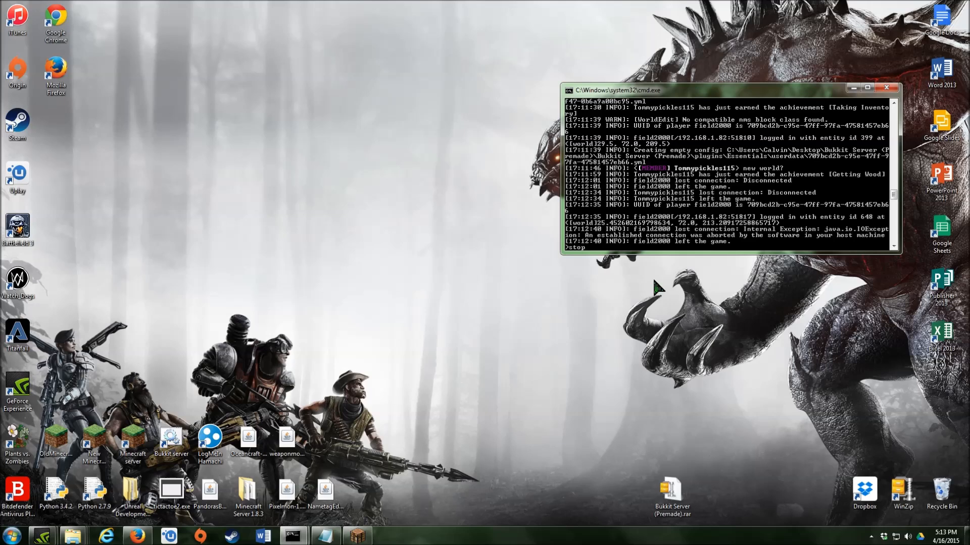
pyautogui.press('Return')
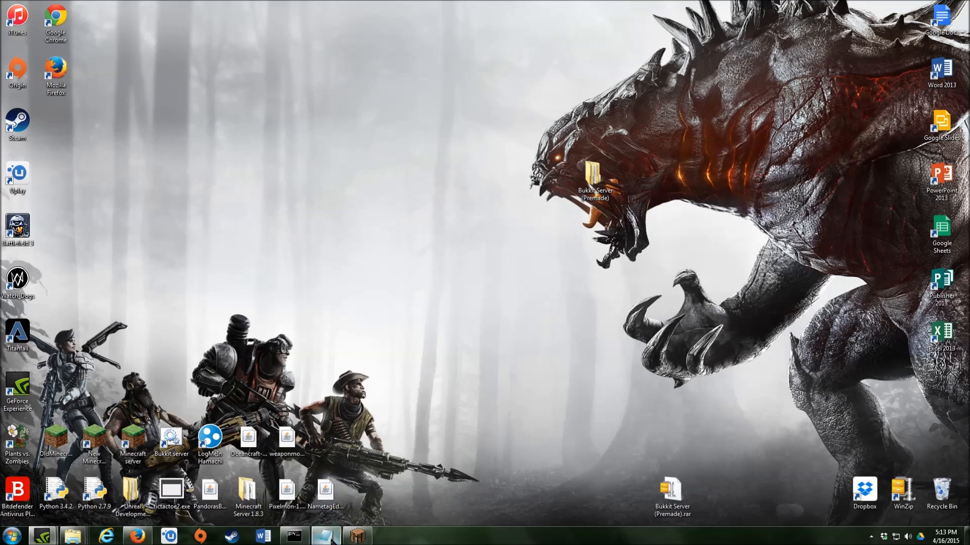
pyautogui.moveTo(294, 536)
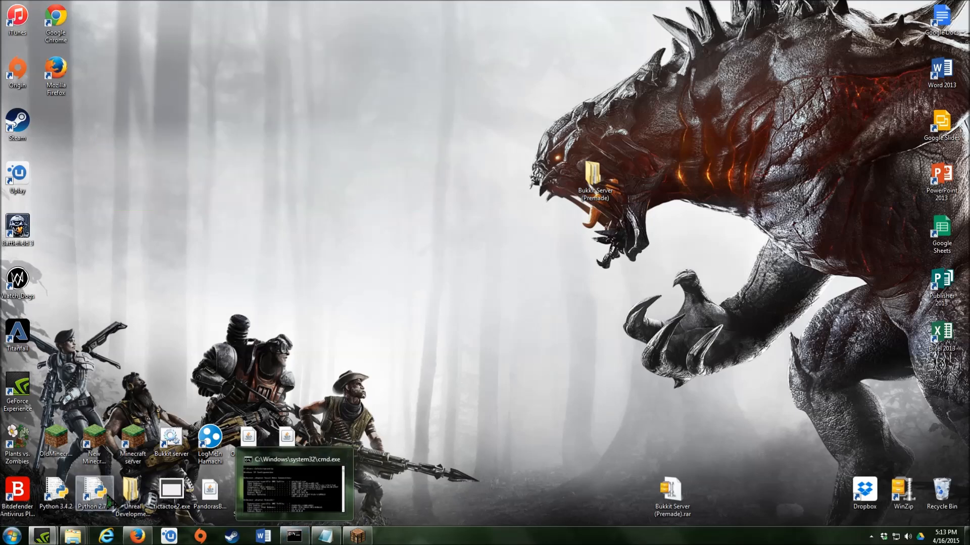
pyautogui.moveTo(137, 538)
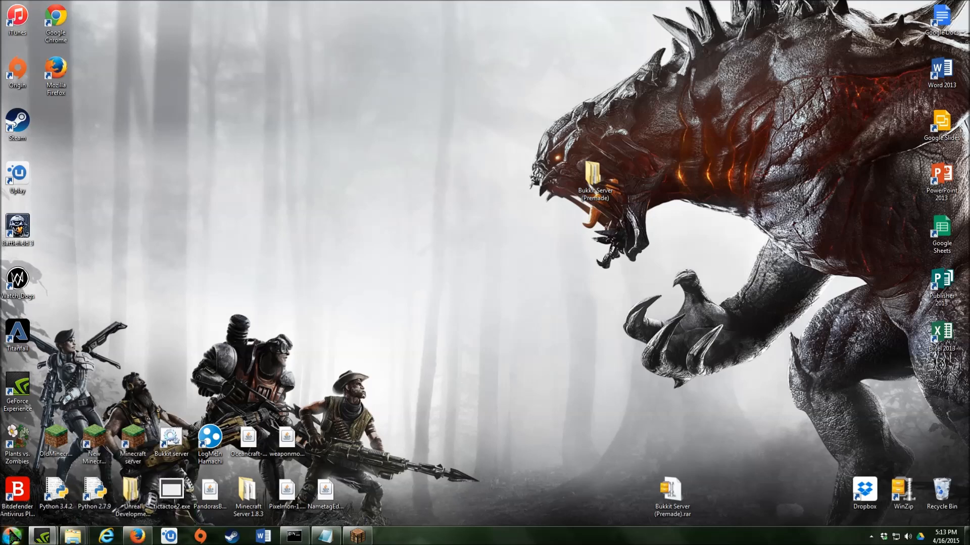
# - Open the Local Area Connection status through Control Panel's Network and Sharing Center
pyautogui.click(11, 536)
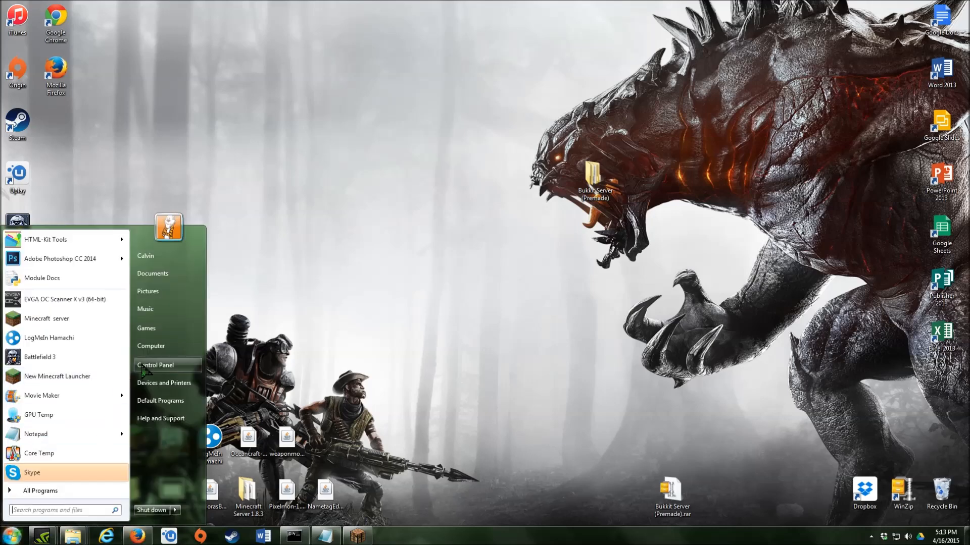
pyautogui.click(141, 365)
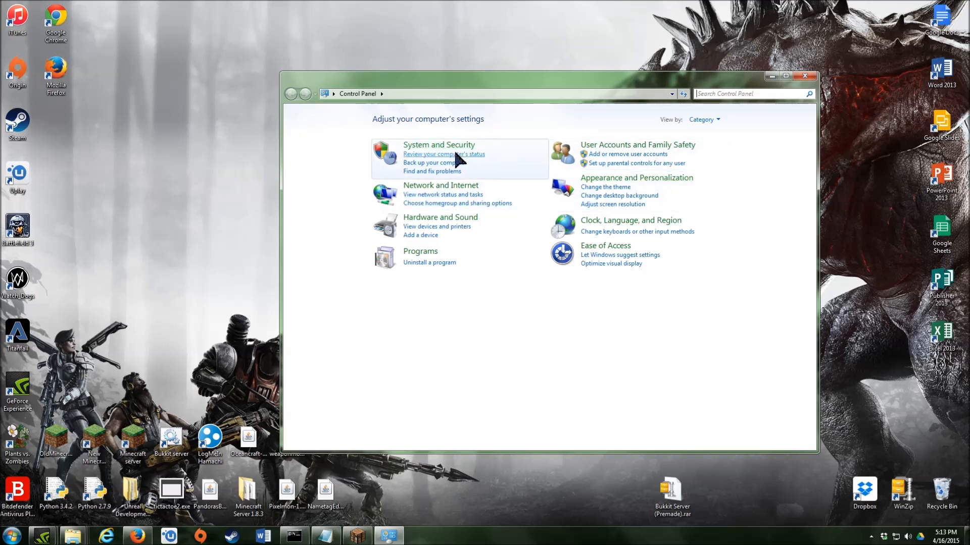
pyautogui.click(445, 185)
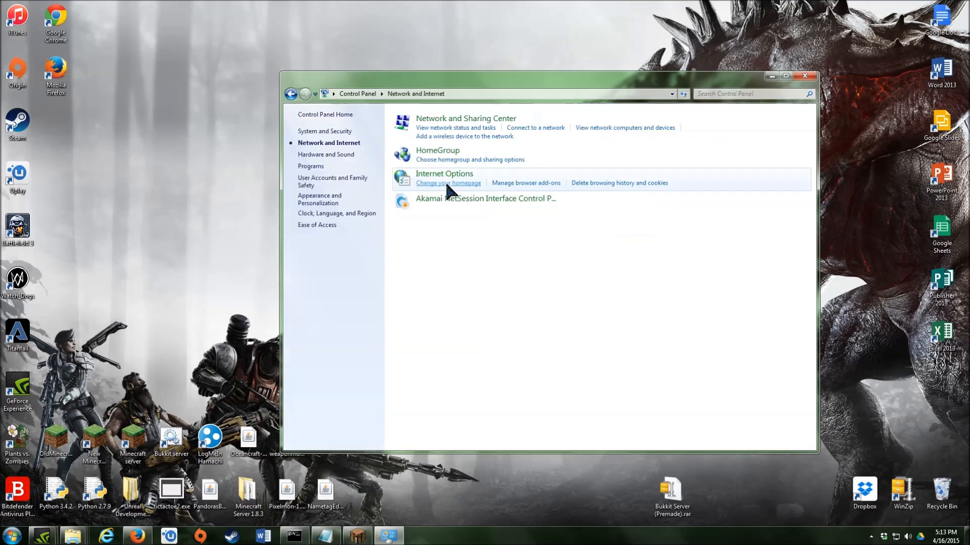
pyautogui.click(448, 119)
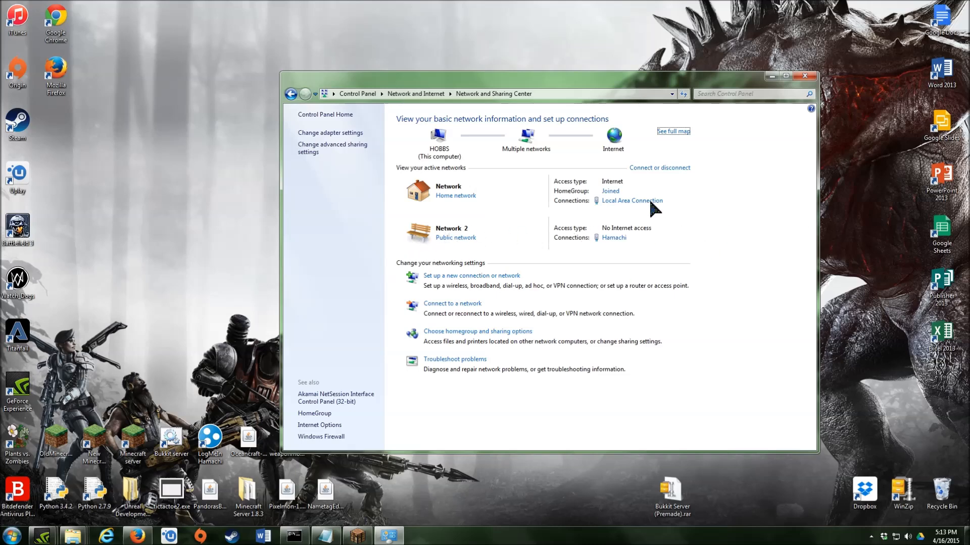
pyautogui.click(624, 201)
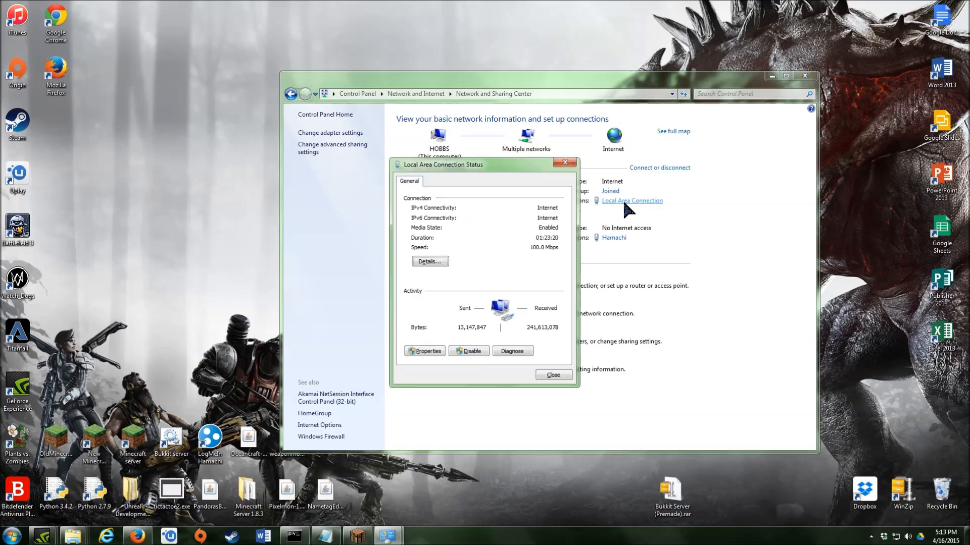
pyautogui.moveTo(480, 166); pyautogui.dragTo(372, 140)
# - Uncheck Internet Protocol Version 6 (TCP/IPv6) in its properties, confirm, and close the network windows
pyautogui.click(347, 330)
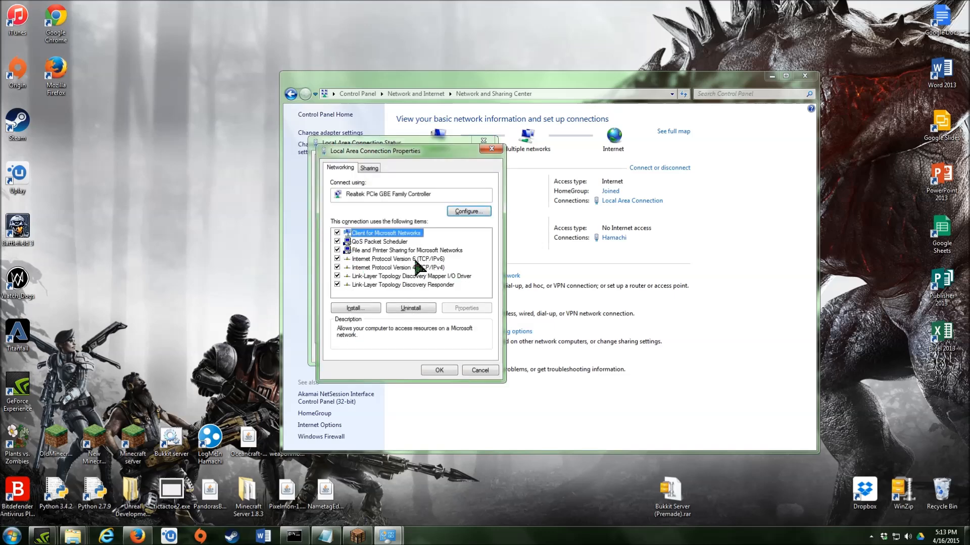
pyautogui.click(337, 259)
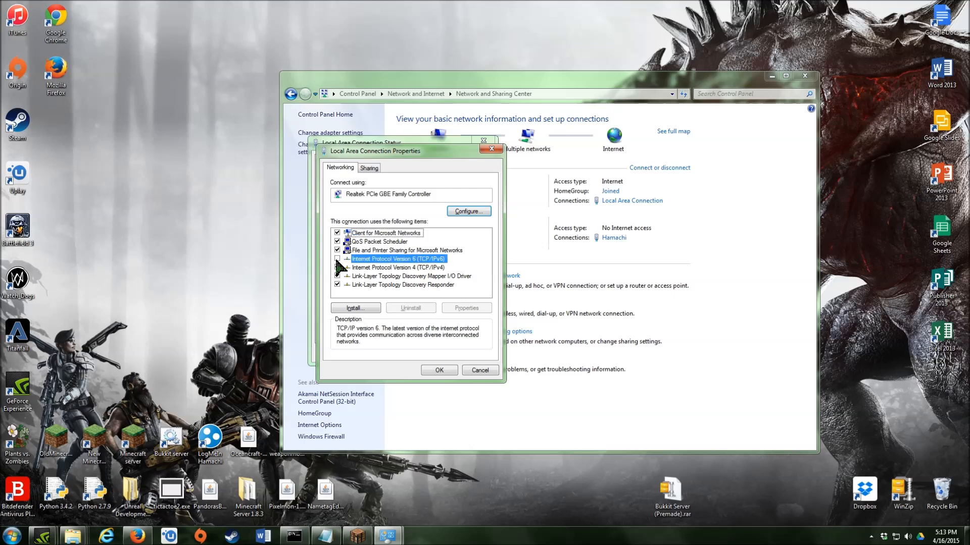
pyautogui.click(448, 370)
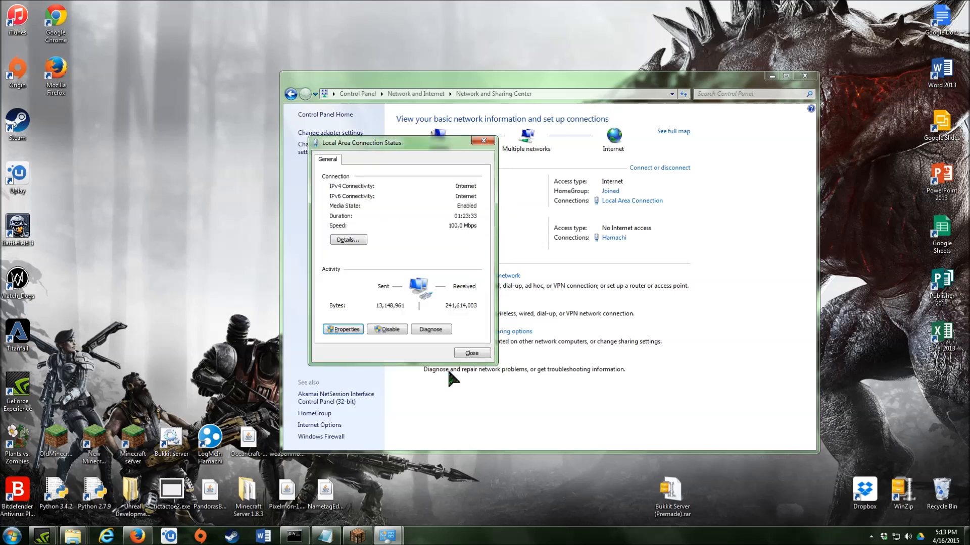
pyautogui.click(459, 354)
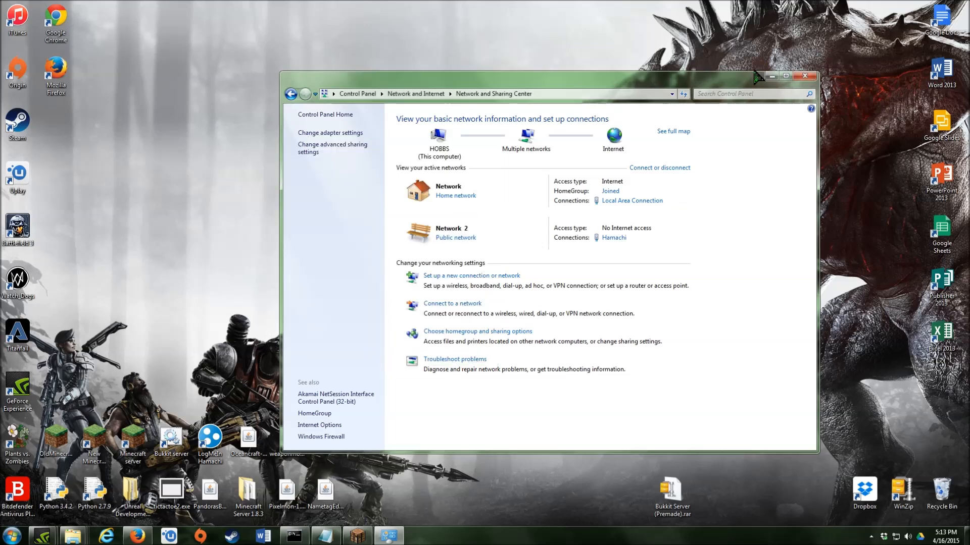
pyautogui.click(803, 77)
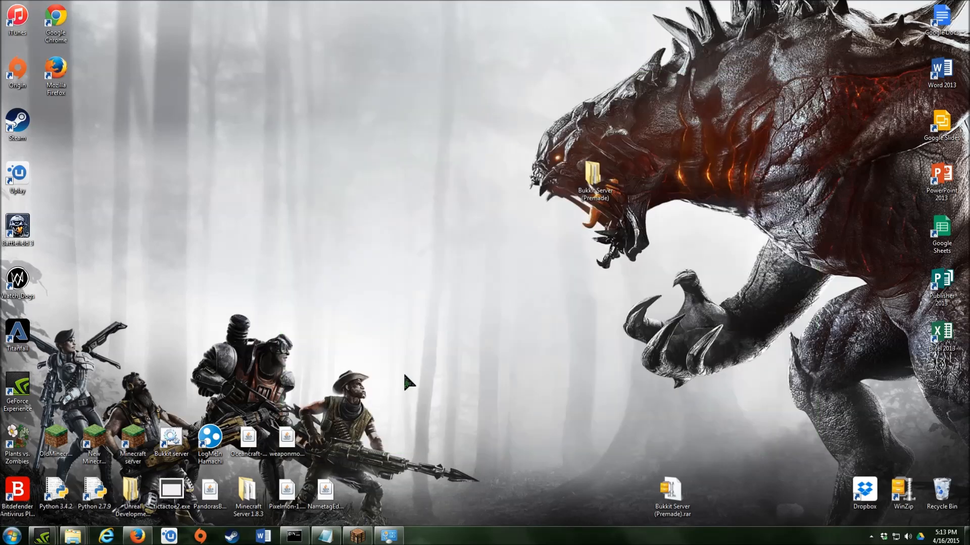
# - Search Google for 'ip' in Firefox to display this computer's public IP address
pyautogui.click(148, 539)
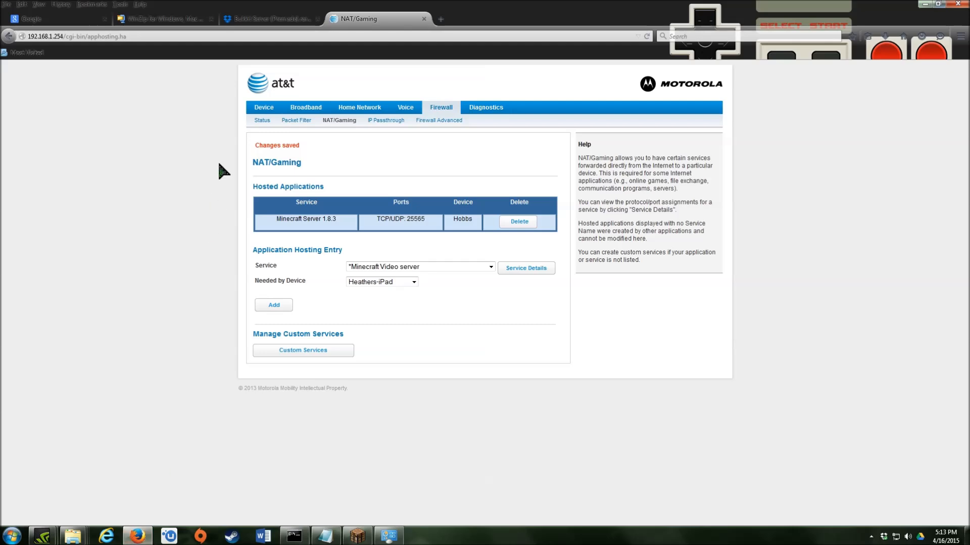
pyautogui.click(442, 18)
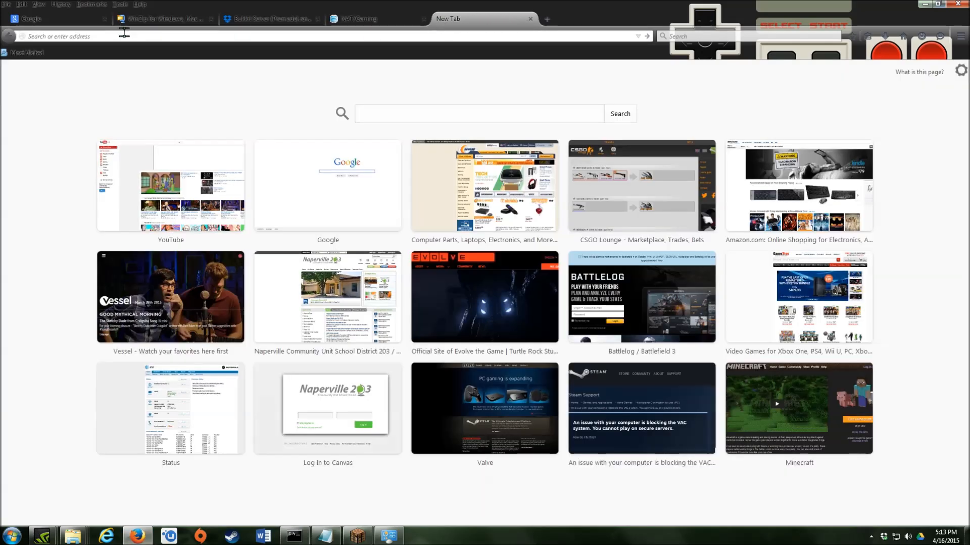
pyautogui.click(530, 19)
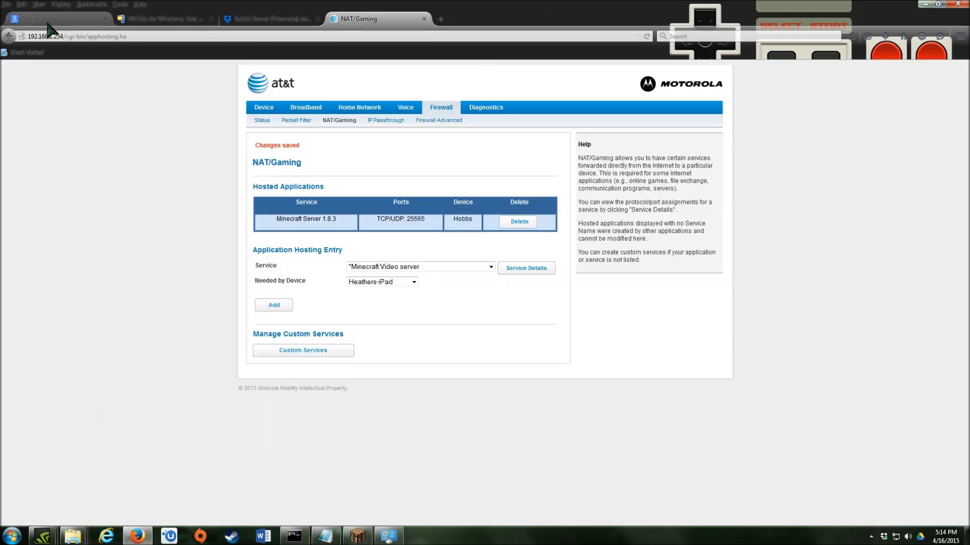
pyautogui.click(50, 20)
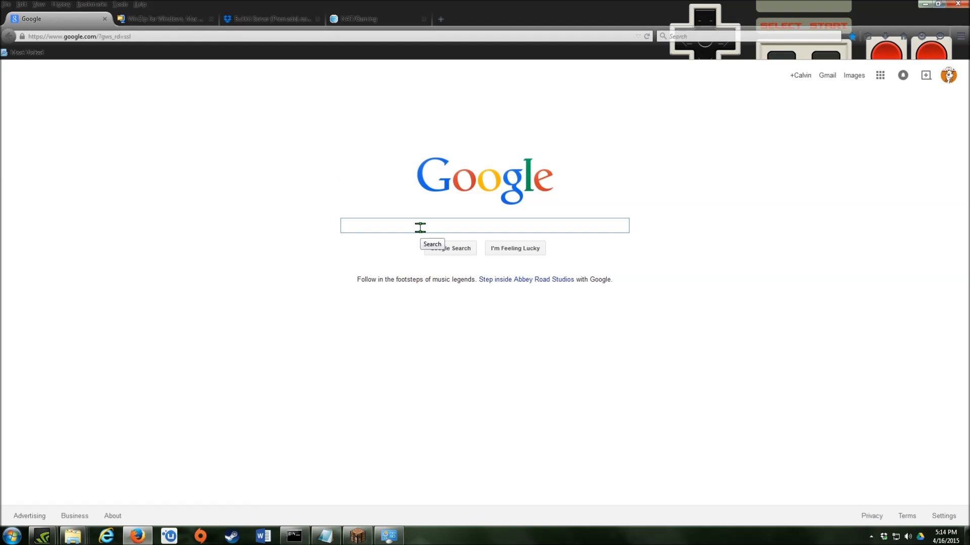
pyautogui.write('ip')
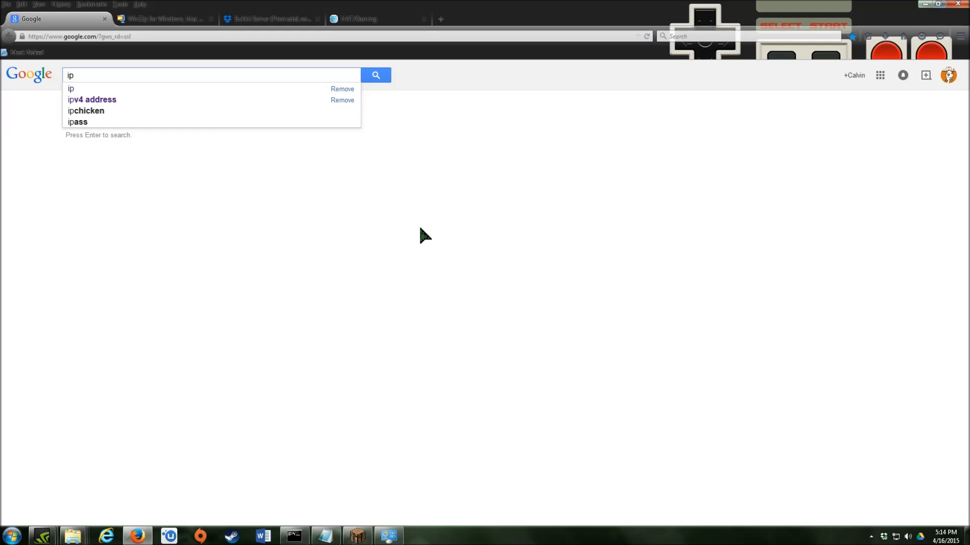
pyautogui.press('Return')
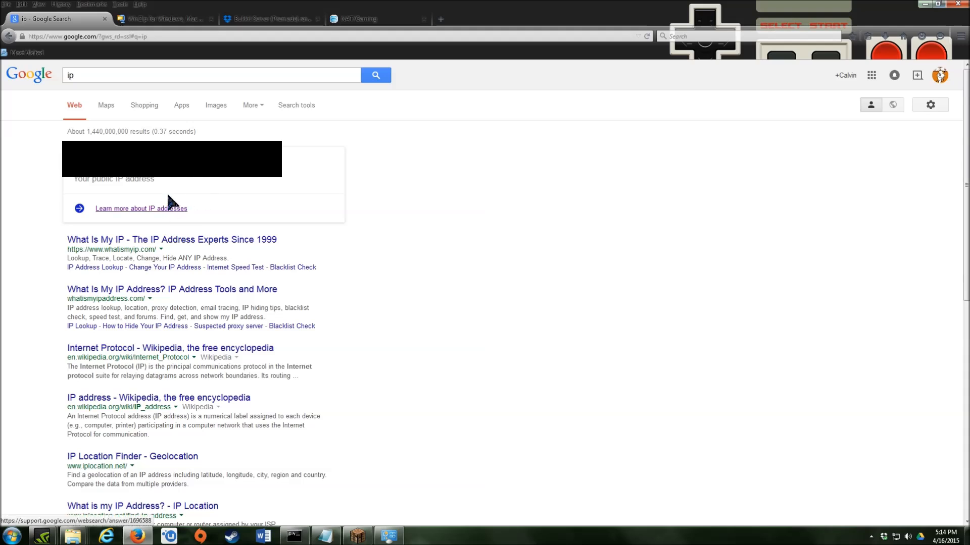
# - Copy the displayed public IP address and minimize Firefox
pyautogui.rightClick(85, 165)
pyautogui.click(123, 173)
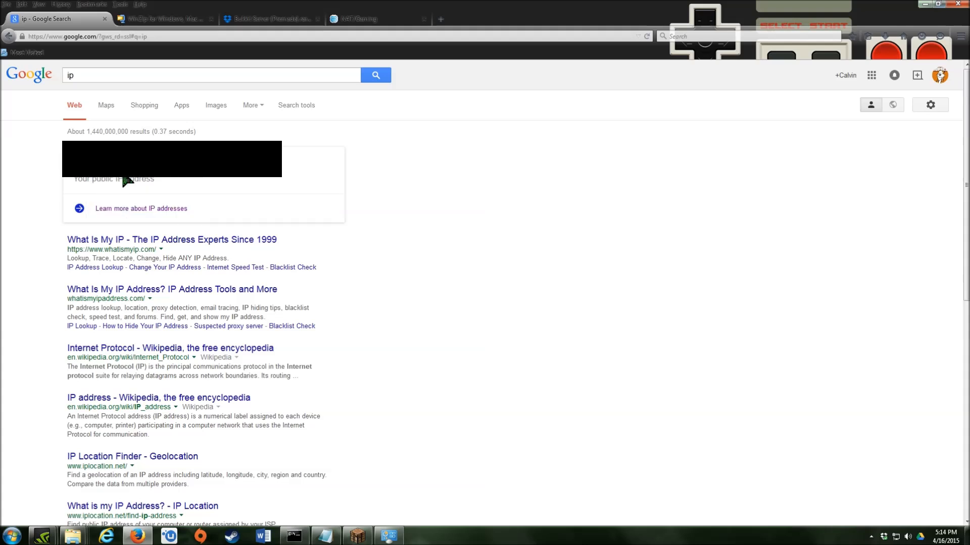
pyautogui.click(927, 4)
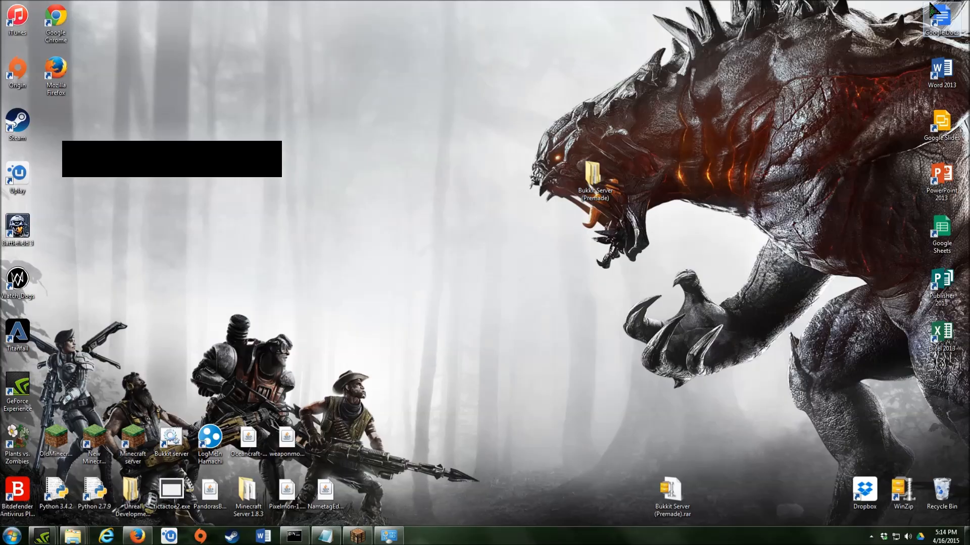
# - Paste the copied public IP into Minecraft's Direct Connect server address box
pyautogui.click(357, 535)
pyautogui.click(315, 332)
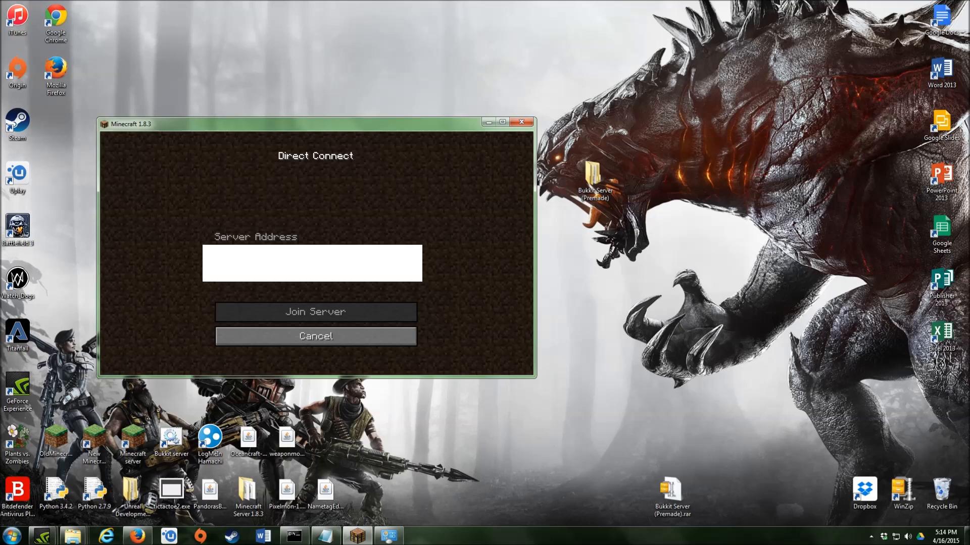
pyautogui.hotkey('ctrl', 'v')
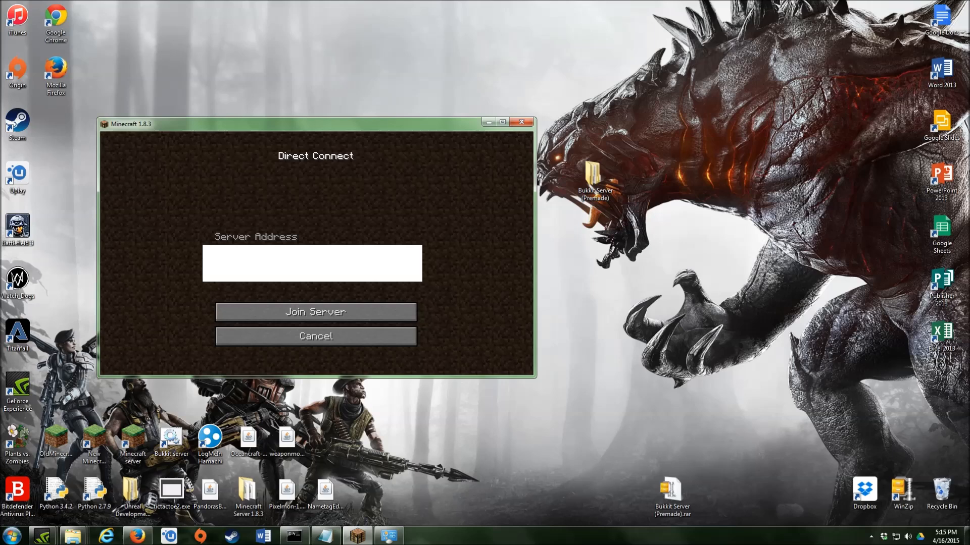
# - Try joining the server at the public IP, cancel, and return to Direct Connect
pyautogui.click(307, 317)
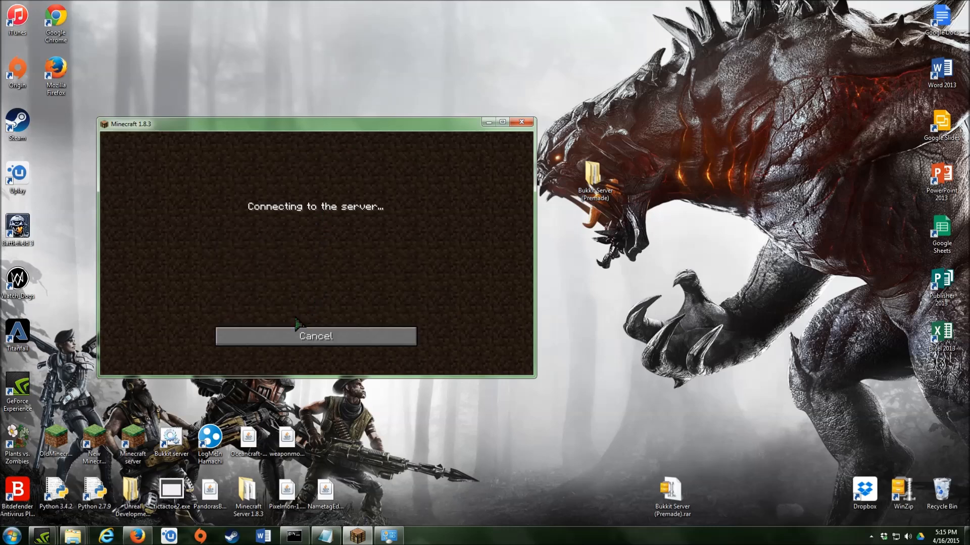
pyautogui.click(302, 336)
pyautogui.click(301, 337)
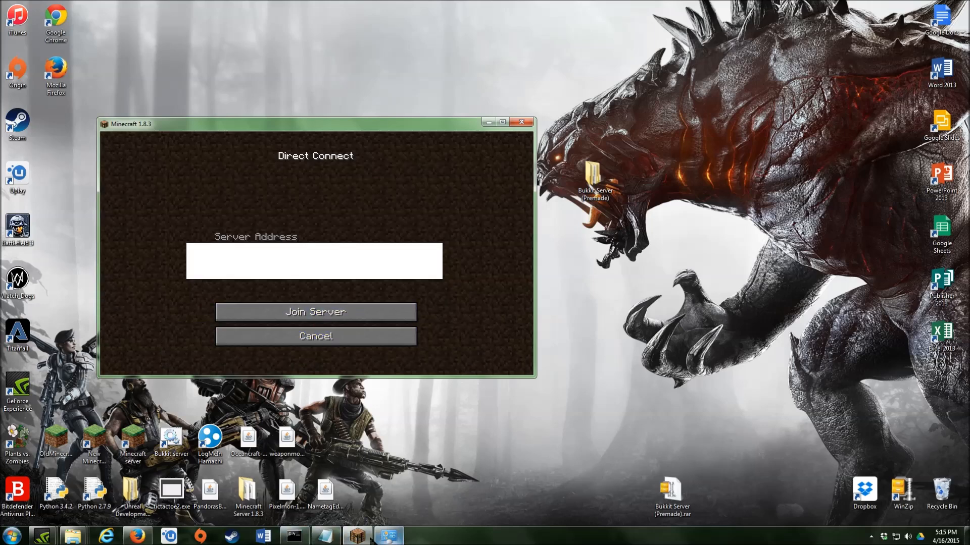
pyautogui.moveTo(296, 538)
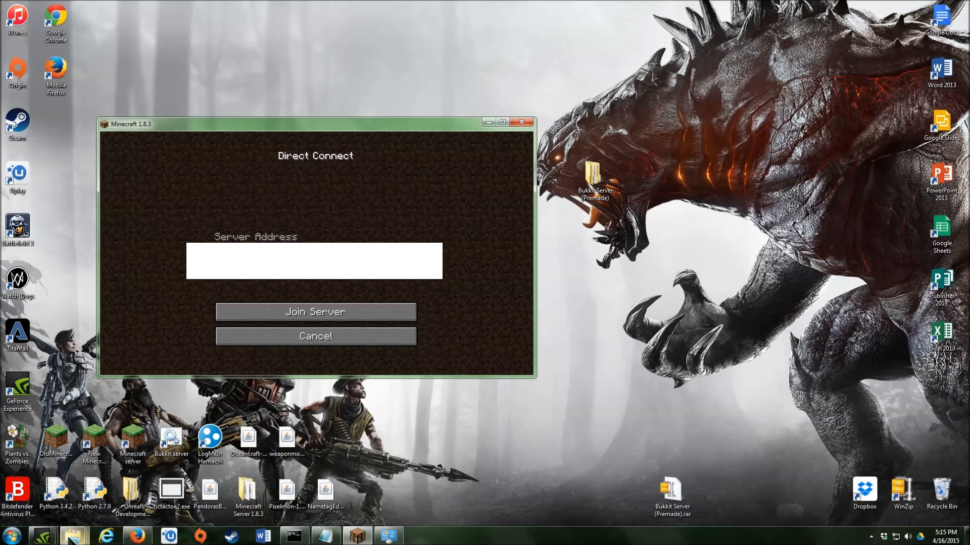
pyautogui.moveTo(71, 540)
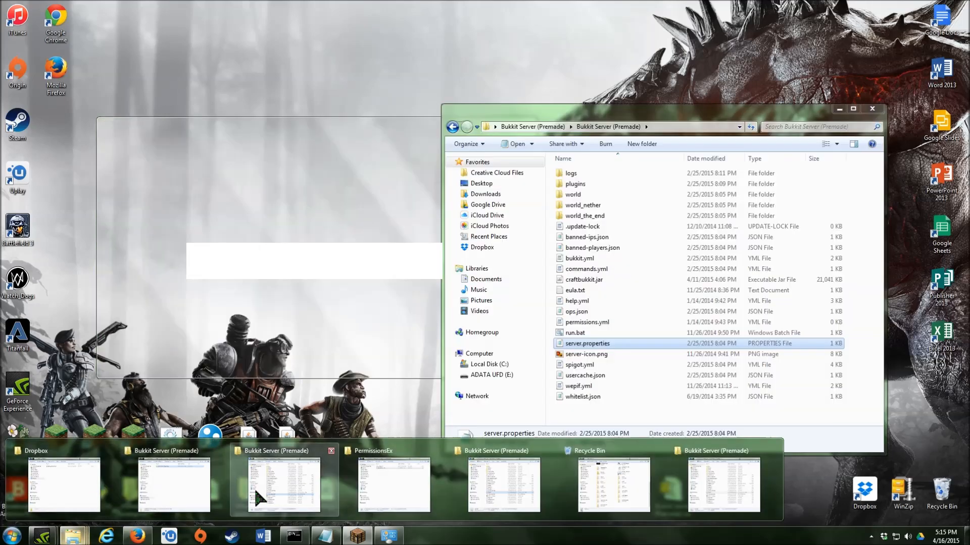
# - Launch the Bukkit server with run.bat and place its console on the right side of the screen
pyautogui.click(253, 486)
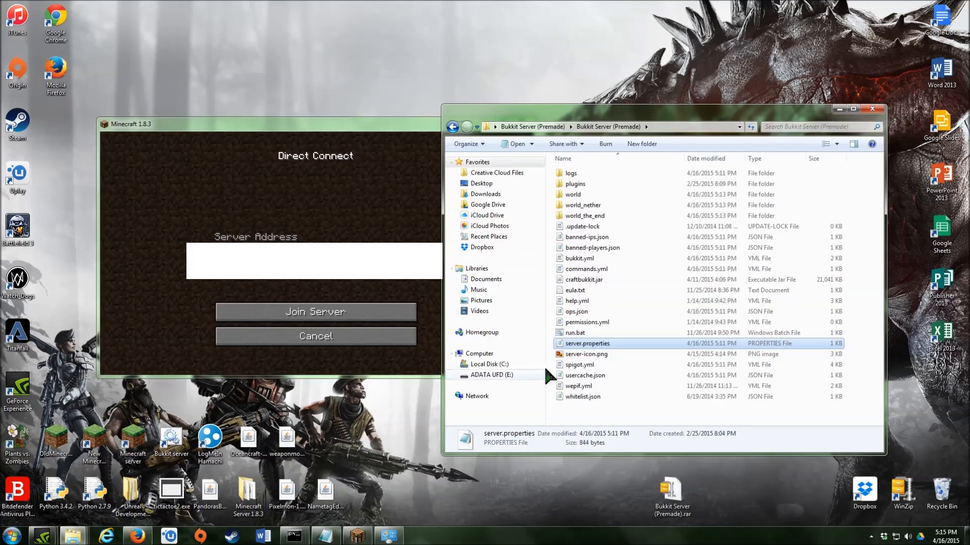
pyautogui.doubleClick(577, 334)
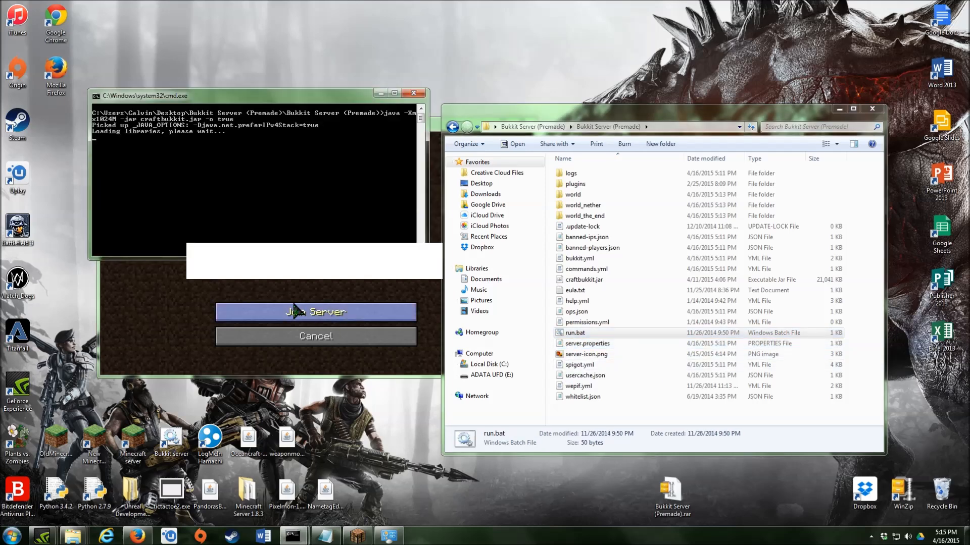
pyautogui.click(838, 109)
pyautogui.moveTo(304, 101); pyautogui.dragTo(778, 107)
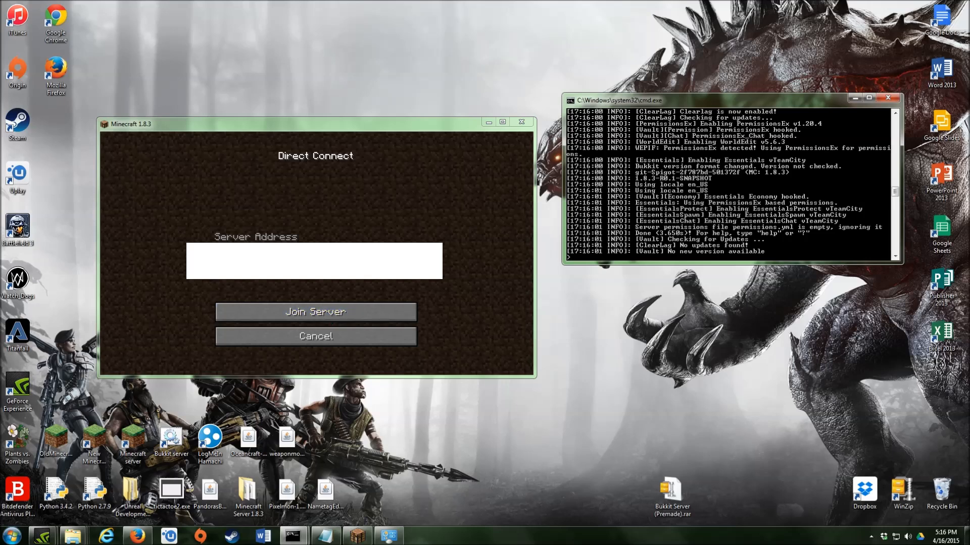
# - Join the local Bukkit server, disconnect through the pause menu, and minimize Minecraft
pyautogui.click(337, 315)
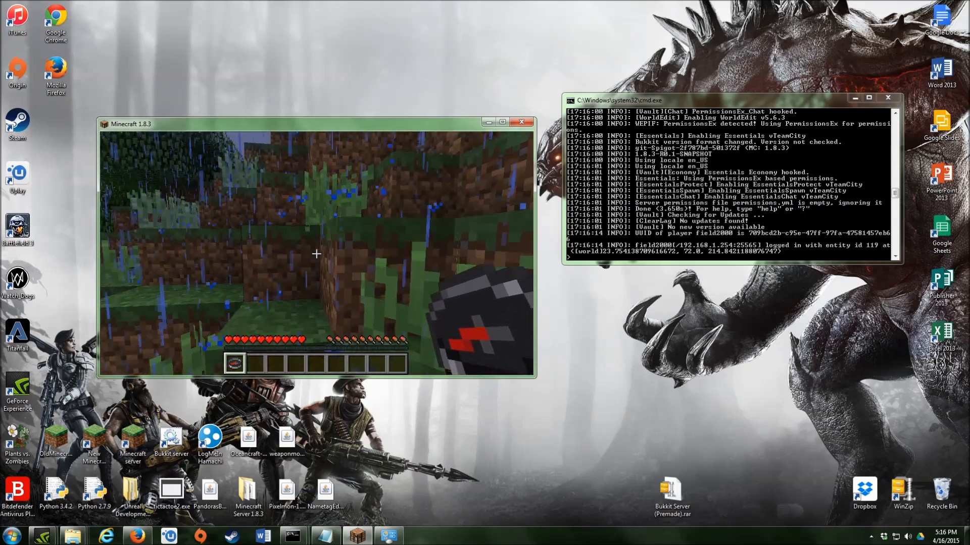
pyautogui.press('Escape')
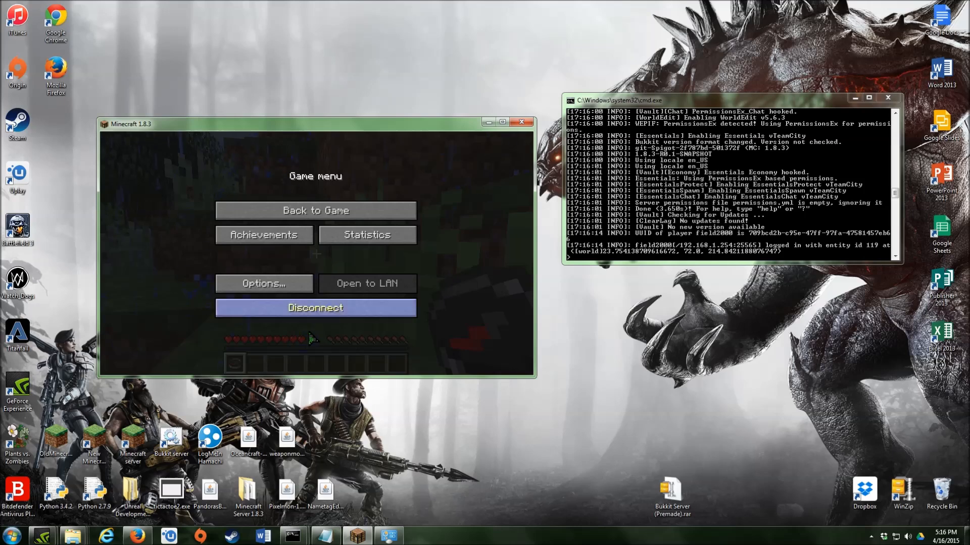
pyautogui.click(331, 309)
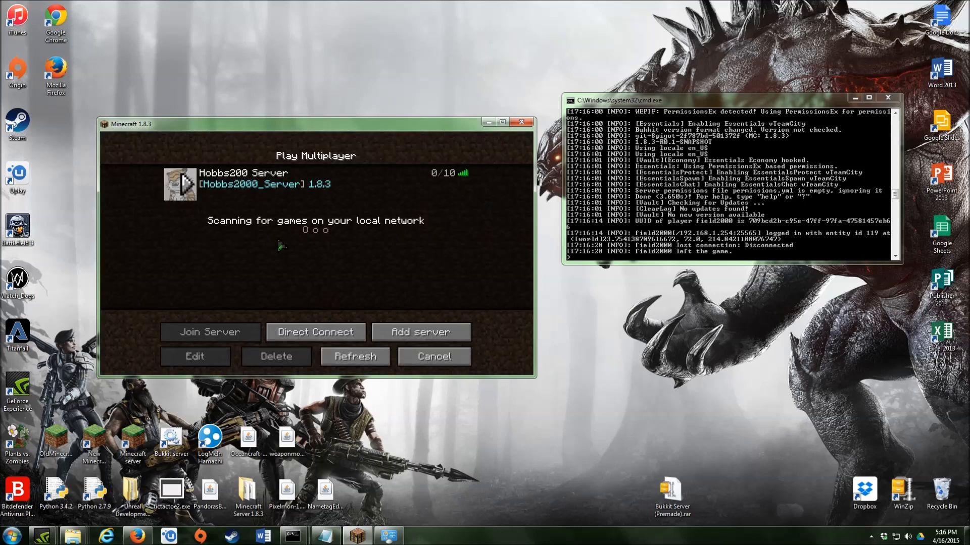
pyautogui.click(489, 123)
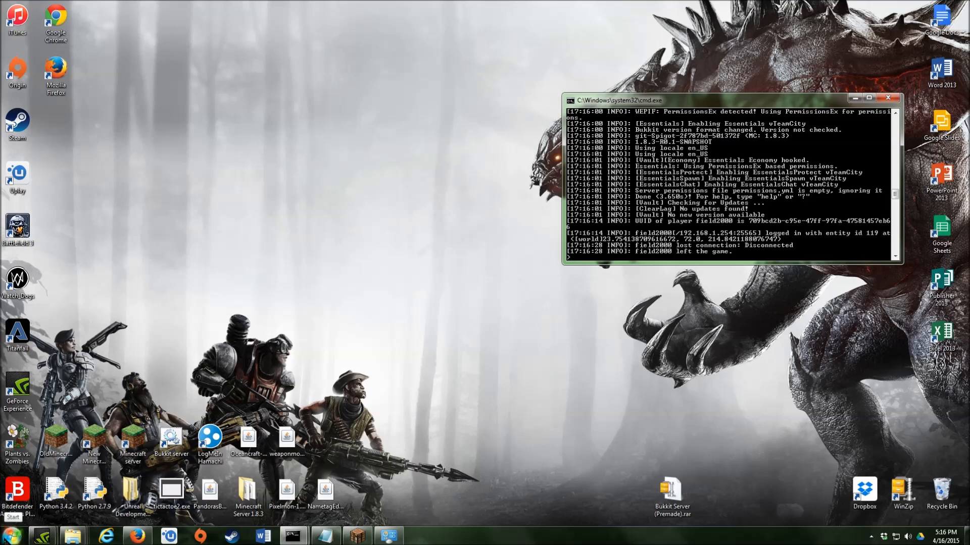
# - Bring up Network and Sharing Center and check the Firefox IP results before minimizing Firefox
pyautogui.moveTo(398, 527)
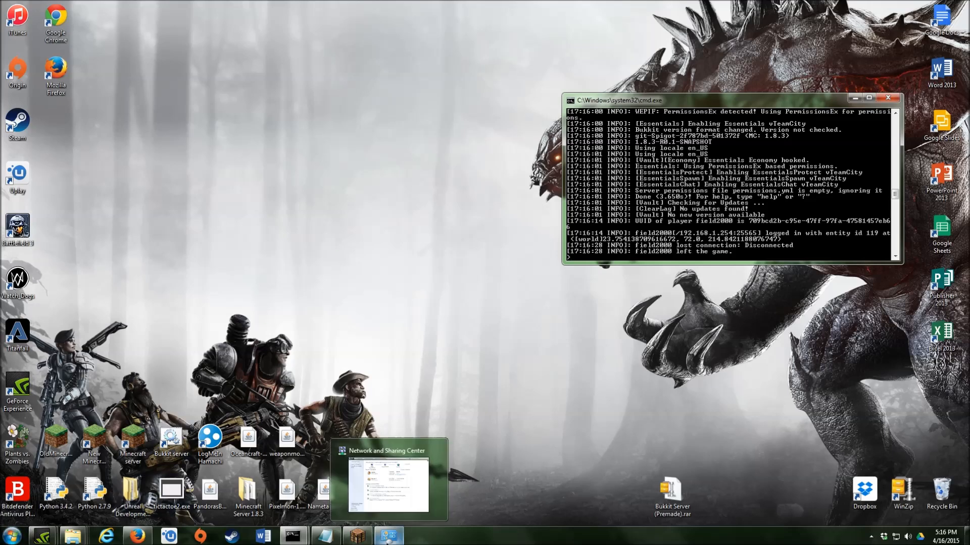
pyautogui.click(404, 482)
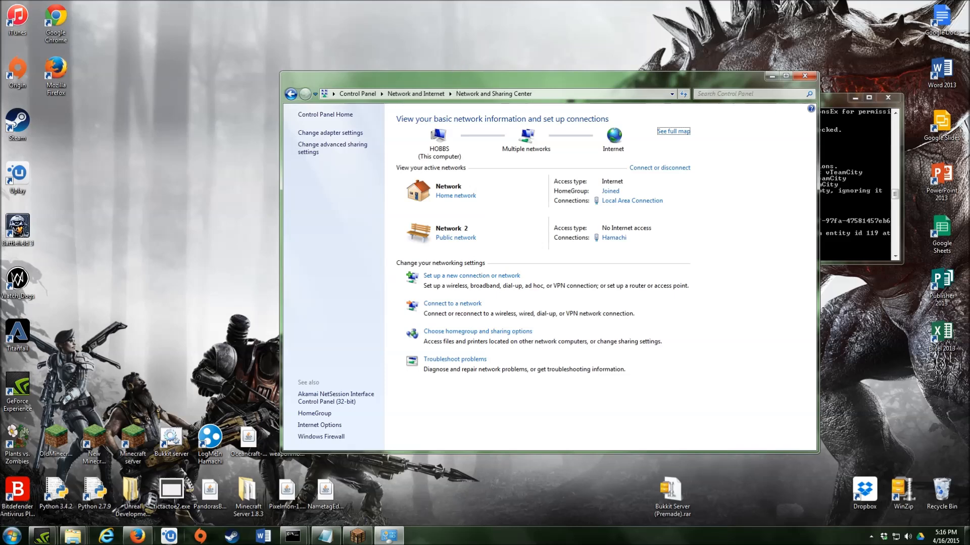
pyautogui.click(136, 536)
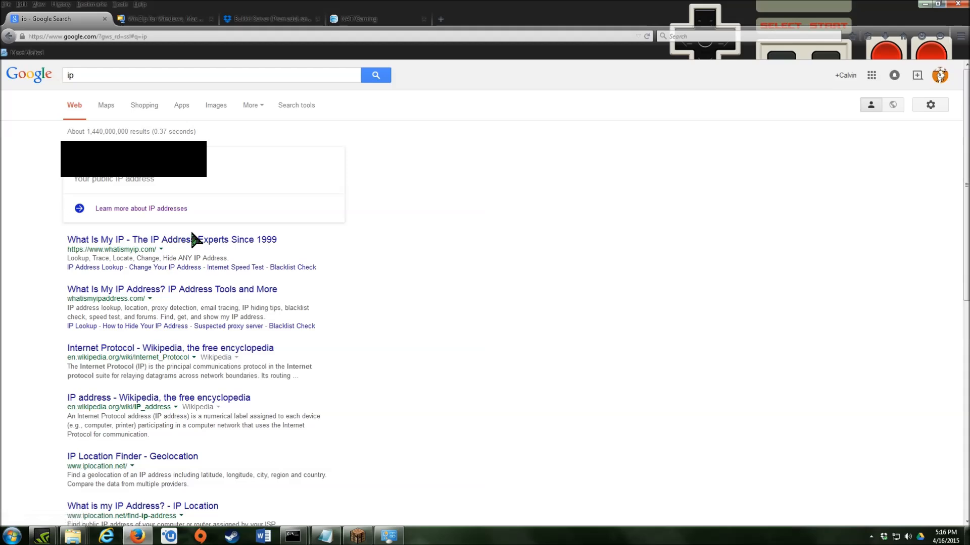
pyautogui.click(925, 4)
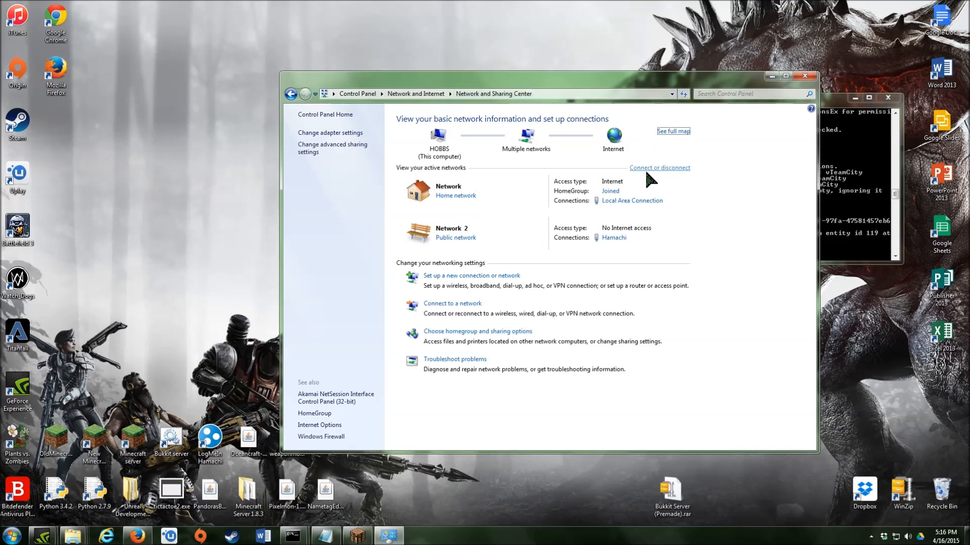
# - Enable Internet Protocol Version 6 for Local Area Connection and close Network and Sharing Center
pyautogui.click(627, 201)
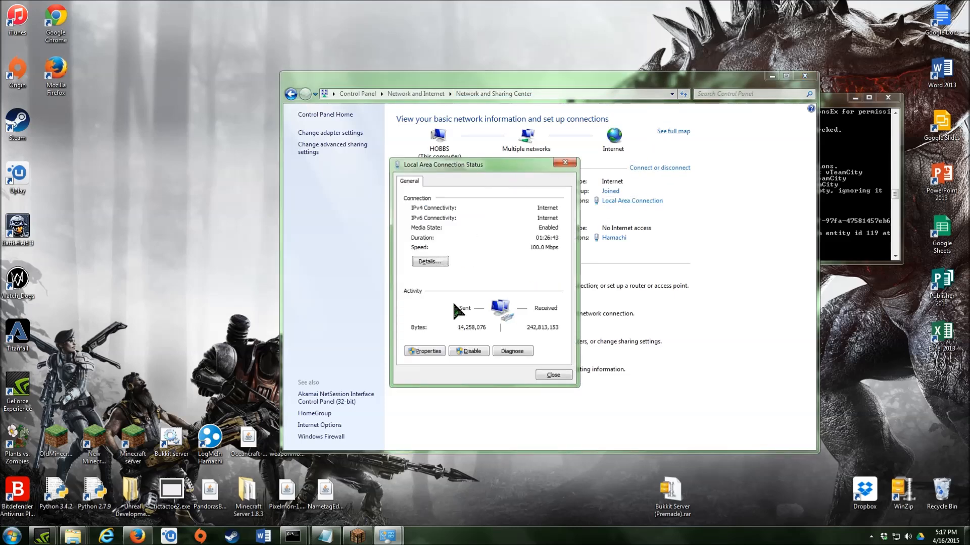
pyautogui.click(417, 351)
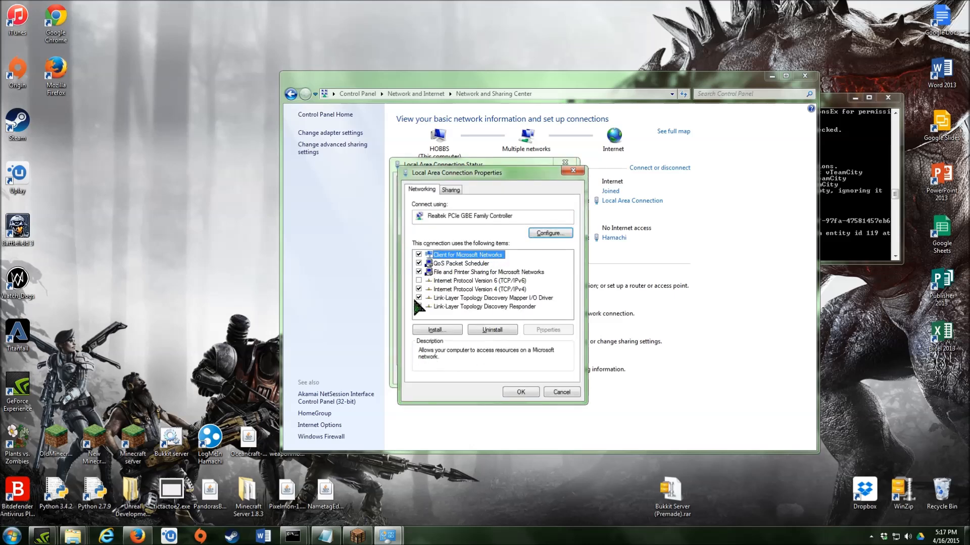
pyautogui.click(418, 281)
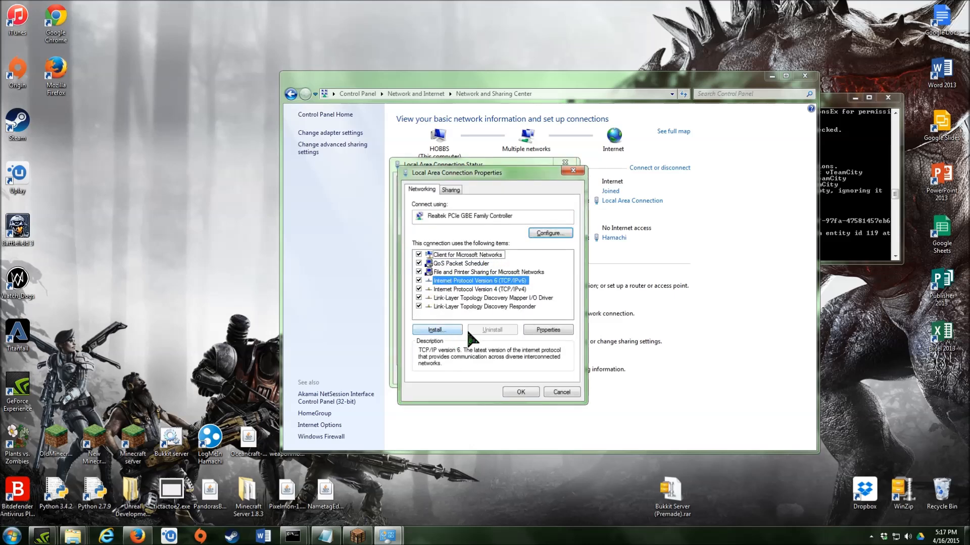
pyautogui.click(522, 390)
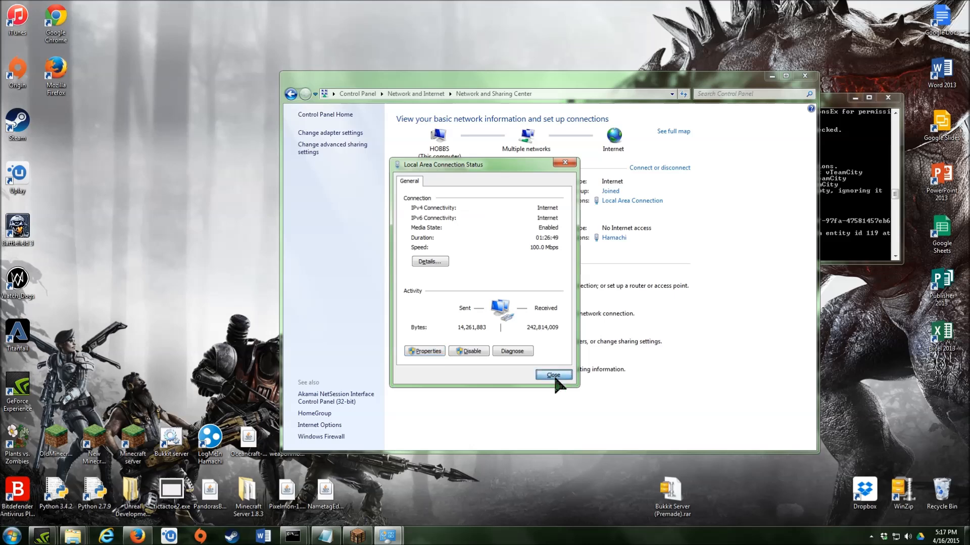
pyautogui.click(554, 375)
pyautogui.click(804, 76)
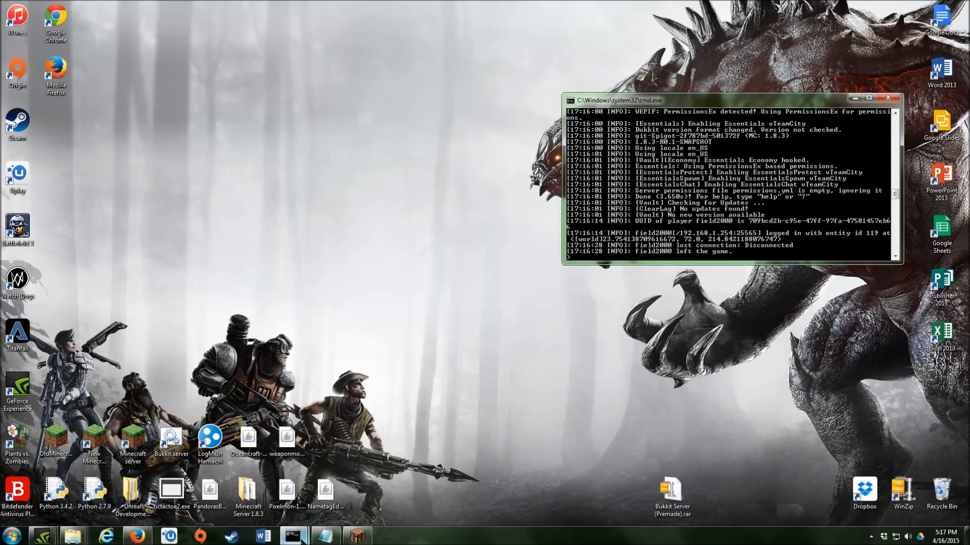
# - Close the ipconfig console window
pyautogui.moveTo(293, 537)
pyautogui.click(276, 480)
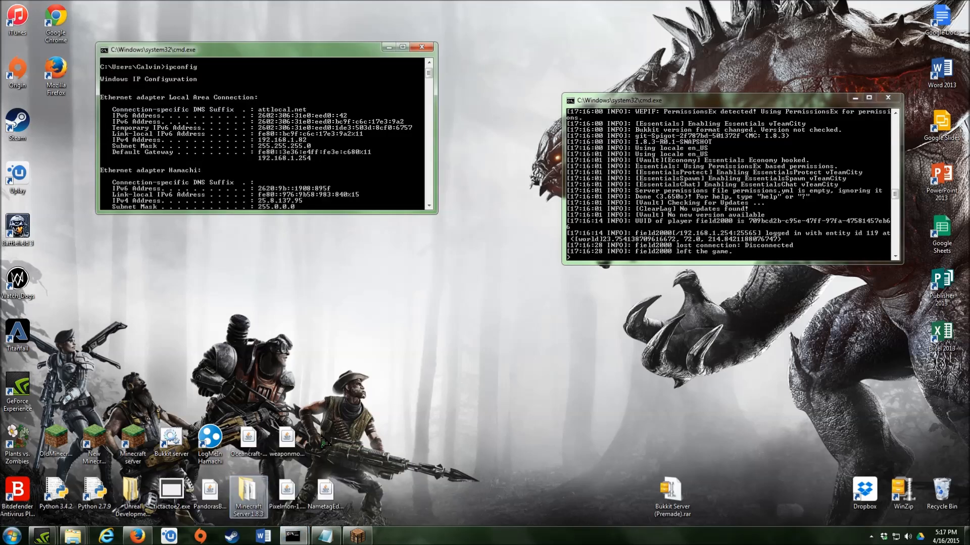
pyautogui.click(421, 47)
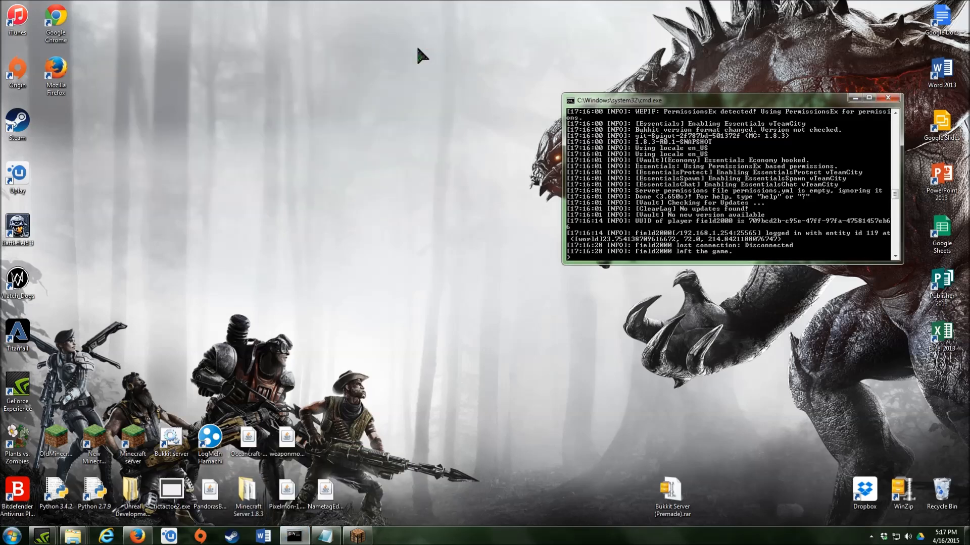
# - Save server.properties in Notepad and close it
pyautogui.click(323, 537)
pyautogui.click(497, 207)
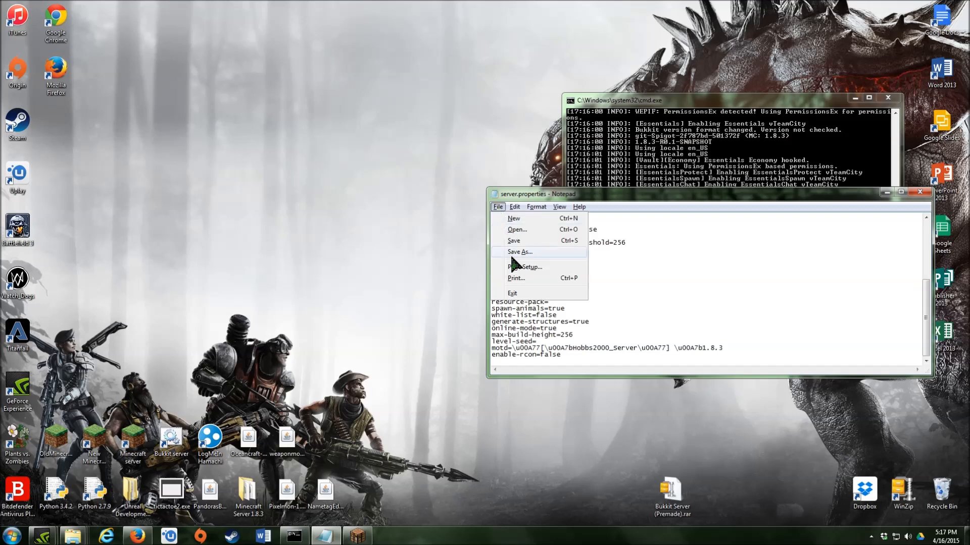
pyautogui.click(511, 241)
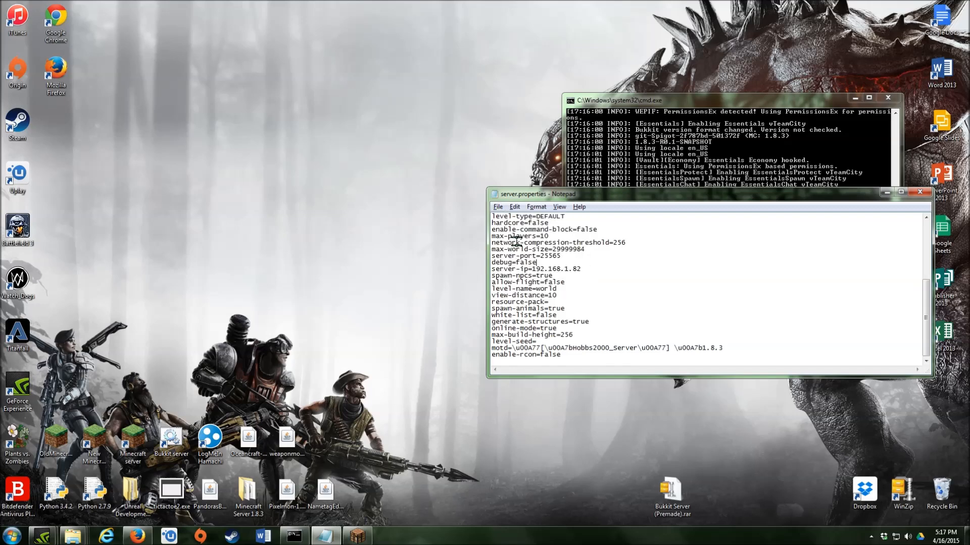
pyautogui.click(920, 192)
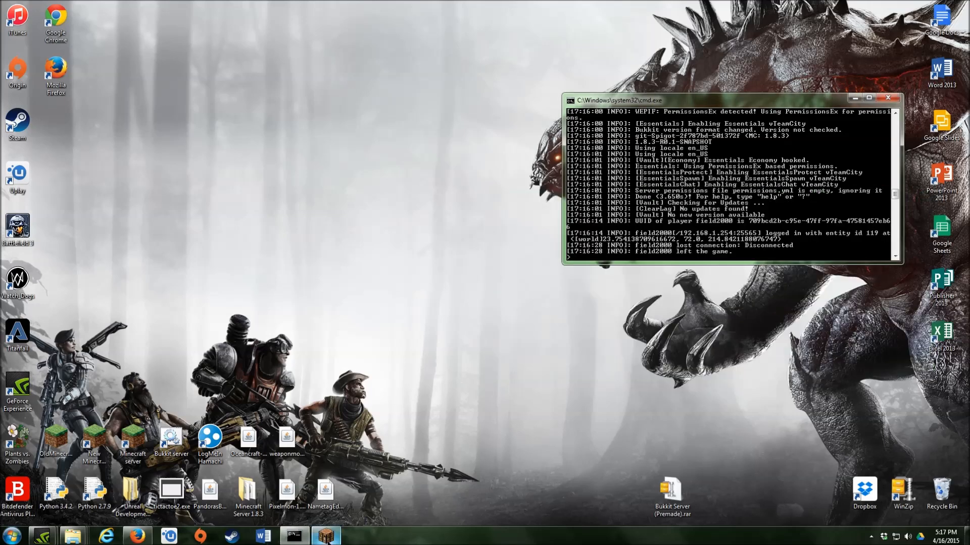
# - Stop the Bukkit server with the 'stop' command and let its console close
pyautogui.moveTo(137, 536)
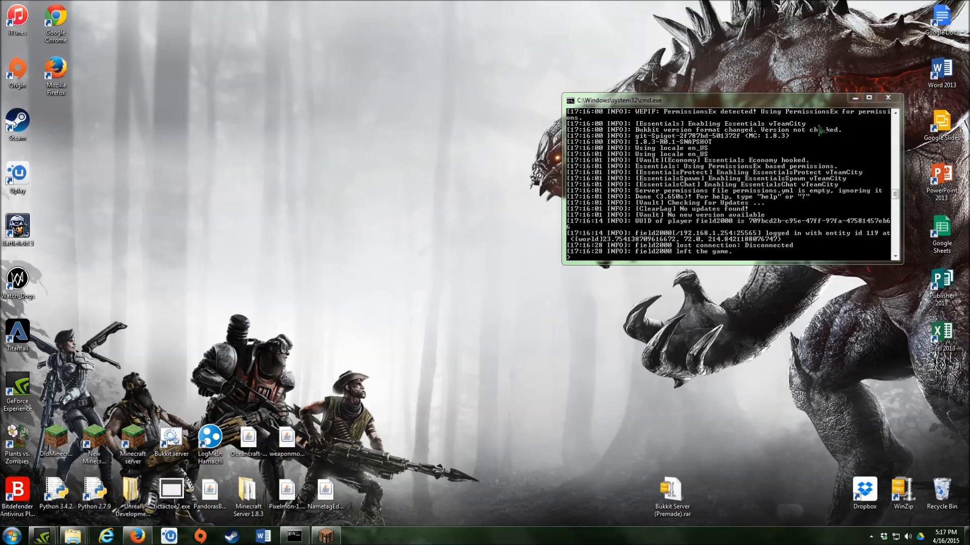
pyautogui.click(598, 265)
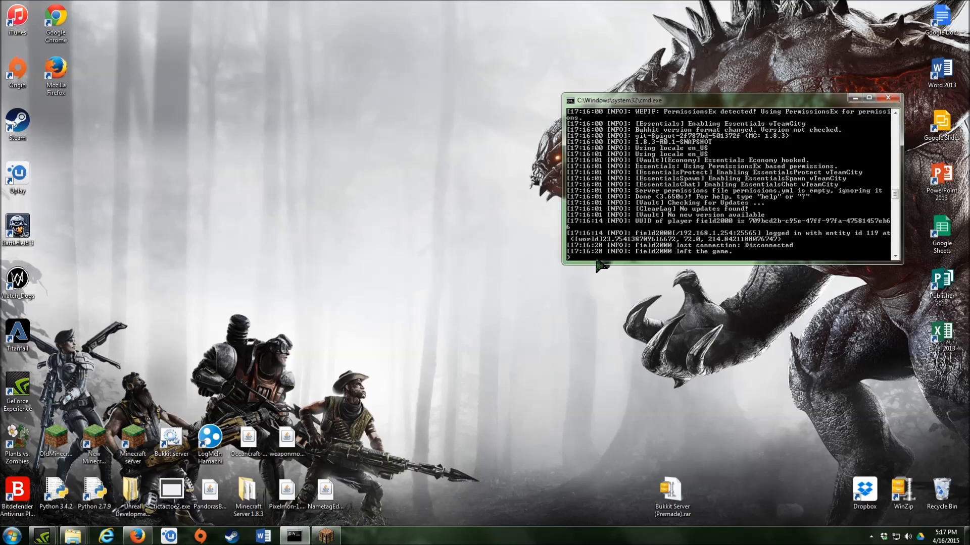
pyautogui.write('stop')
pyautogui.press('Return')
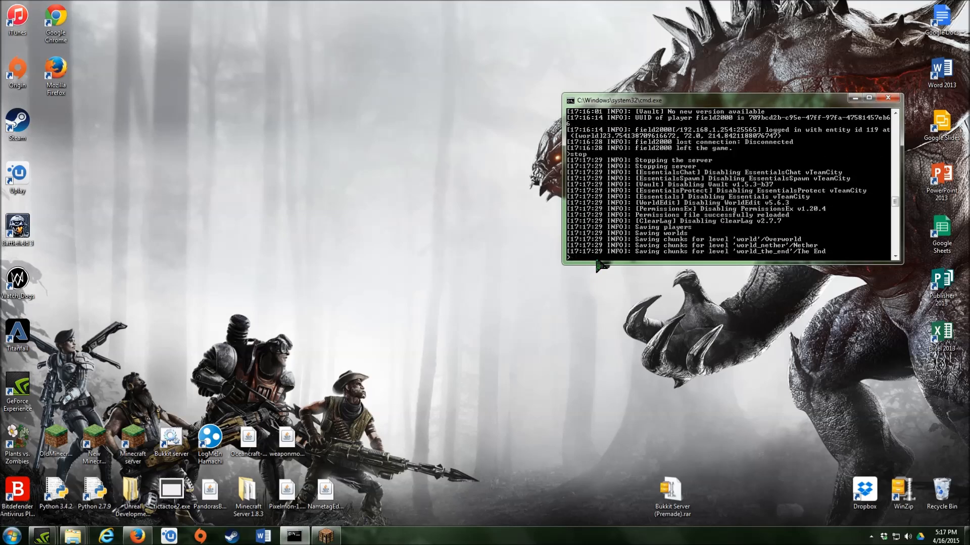
pyautogui.press('Return')
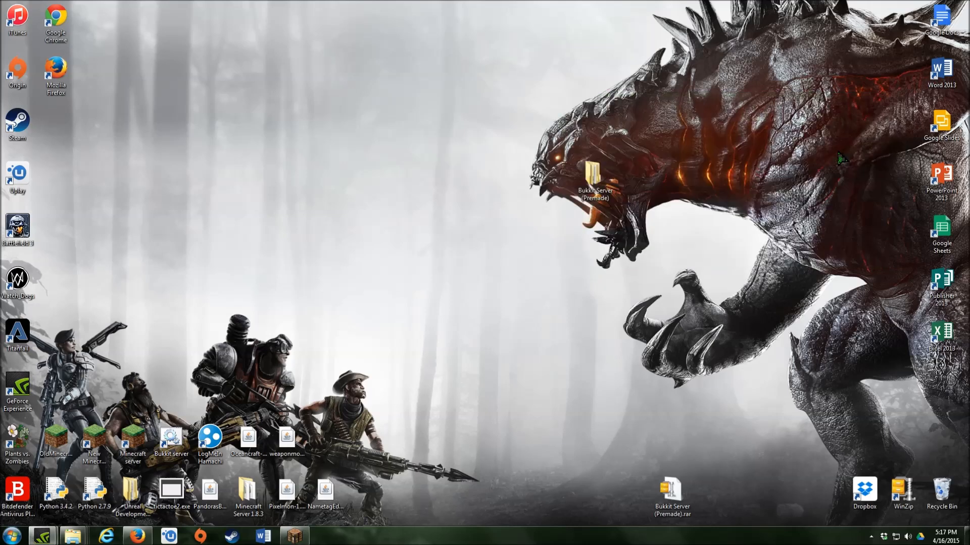
# - Select the 'world' entry (saved as Island) in Singleplayer, back out to the main menu, and minimize Minecraft
pyautogui.click(294, 537)
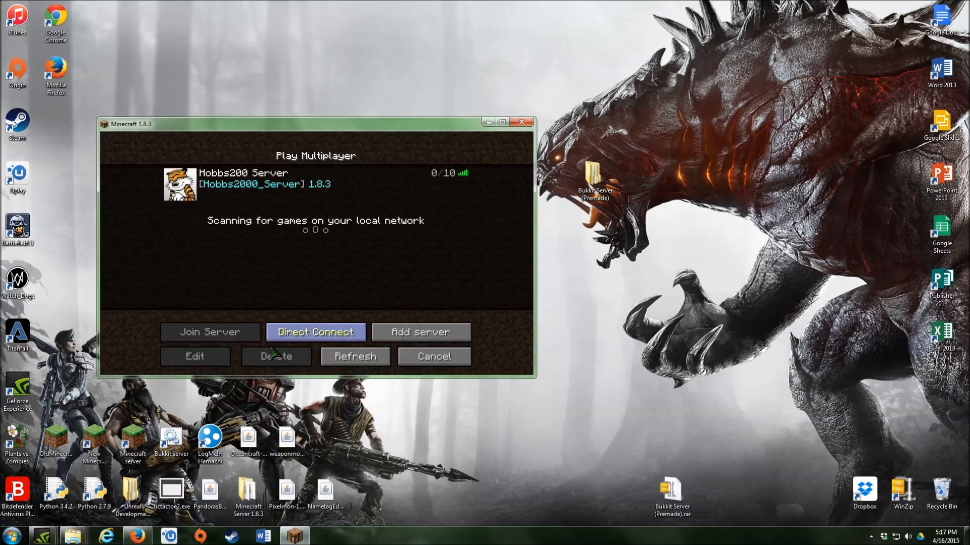
pyautogui.click(435, 356)
pyautogui.click(314, 256)
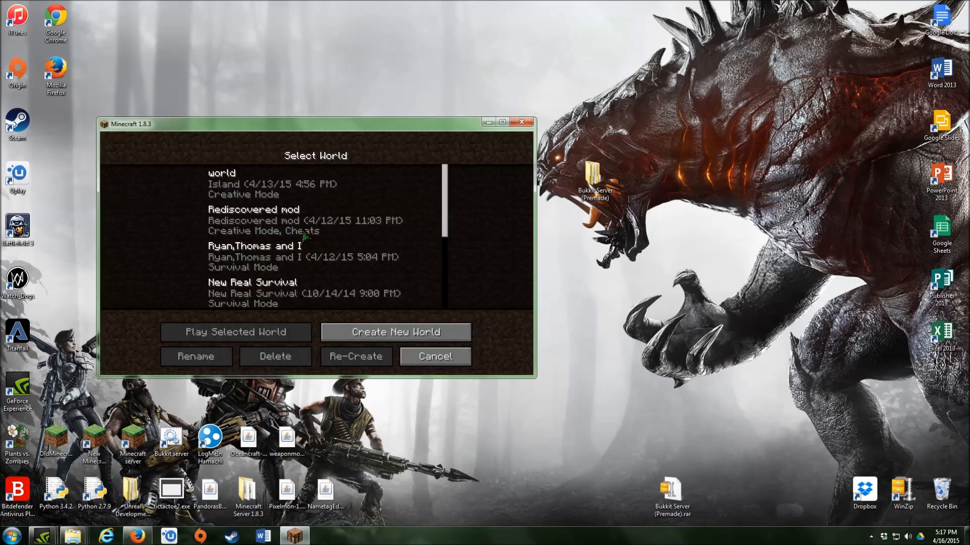
pyautogui.click(220, 190)
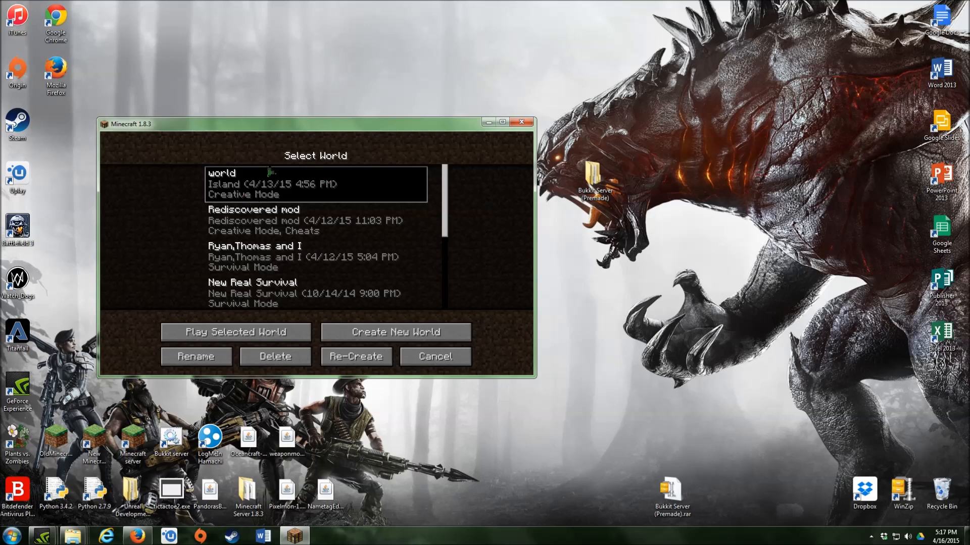
pyautogui.click(435, 357)
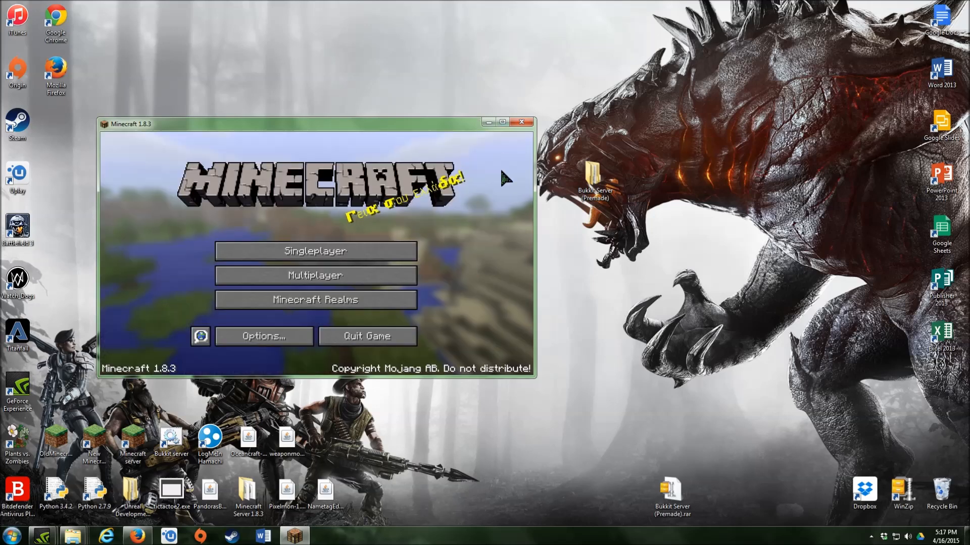
pyautogui.click(489, 122)
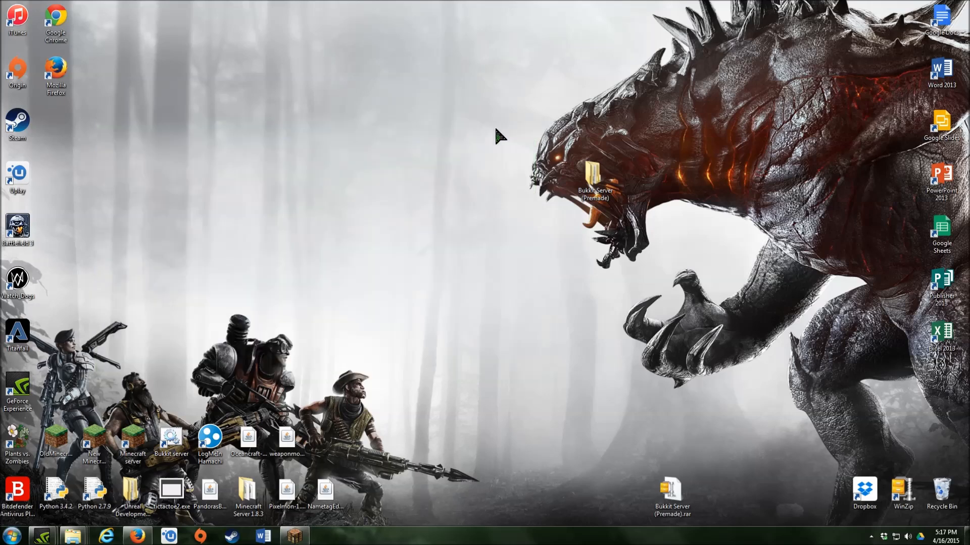
# - Open the inner Bukkit Server (Premade) folder and delete its world folder
pyautogui.doubleClick(593, 174)
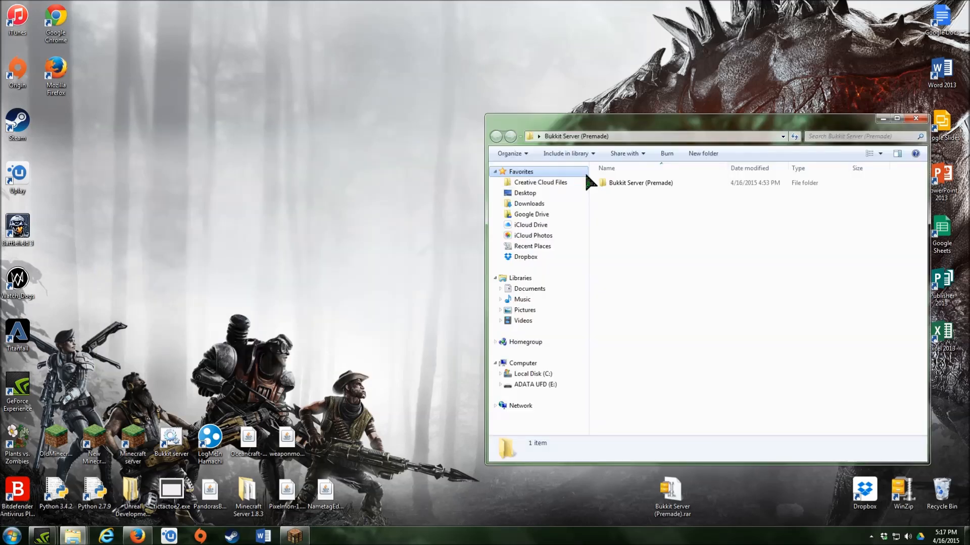
pyautogui.doubleClick(631, 184)
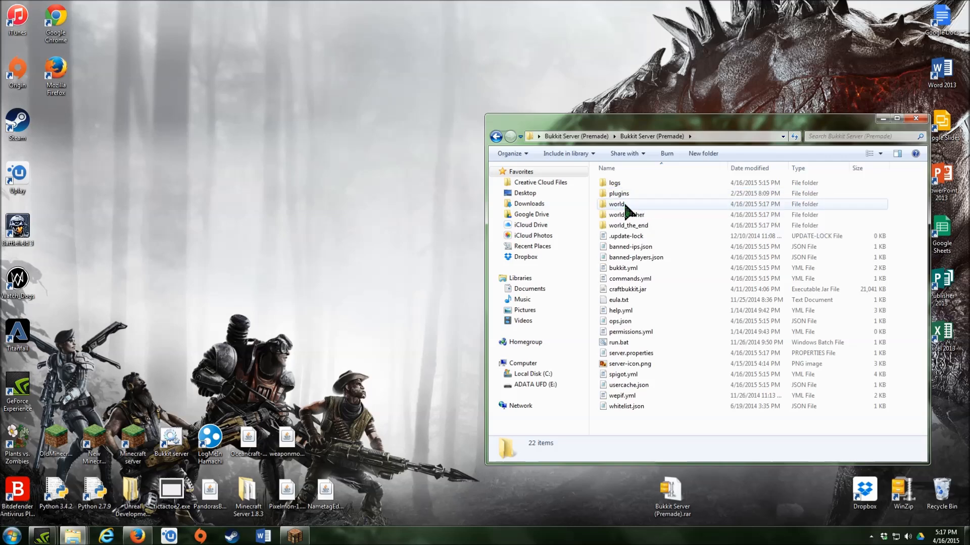
pyautogui.rightClick(638, 204)
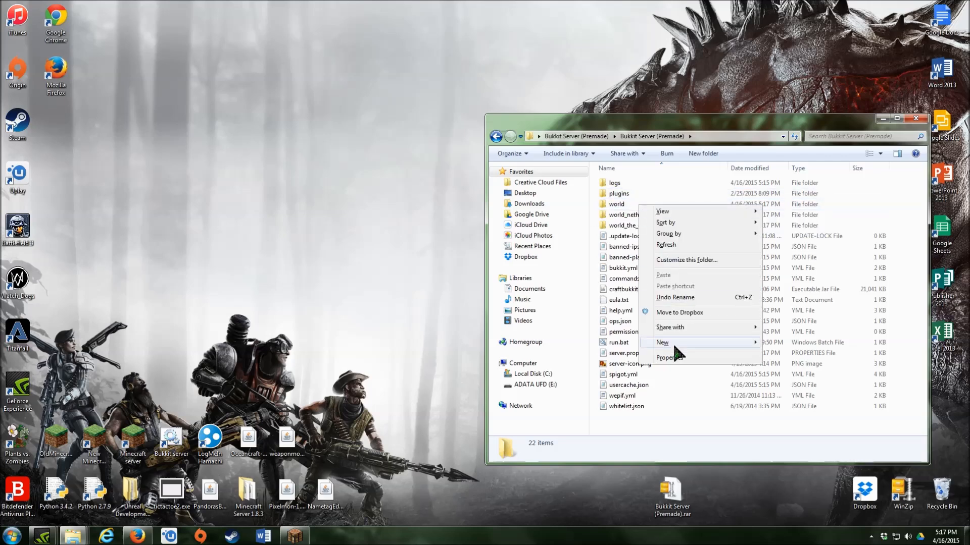
pyautogui.rightClick(610, 204)
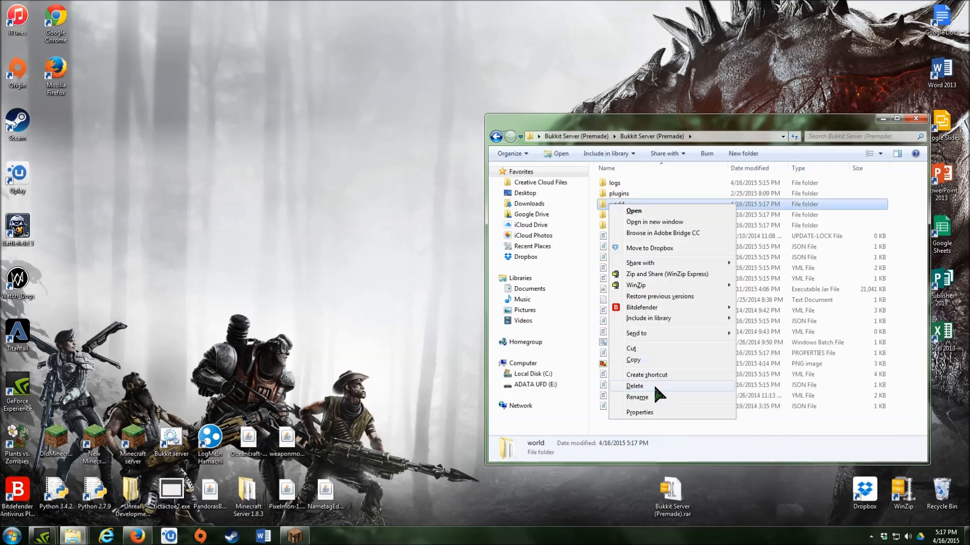
pyautogui.click(653, 386)
pyautogui.click(555, 306)
# - Delete the world_nether and world_the_end folders as well
pyautogui.rightClick(619, 204)
pyautogui.click(663, 388)
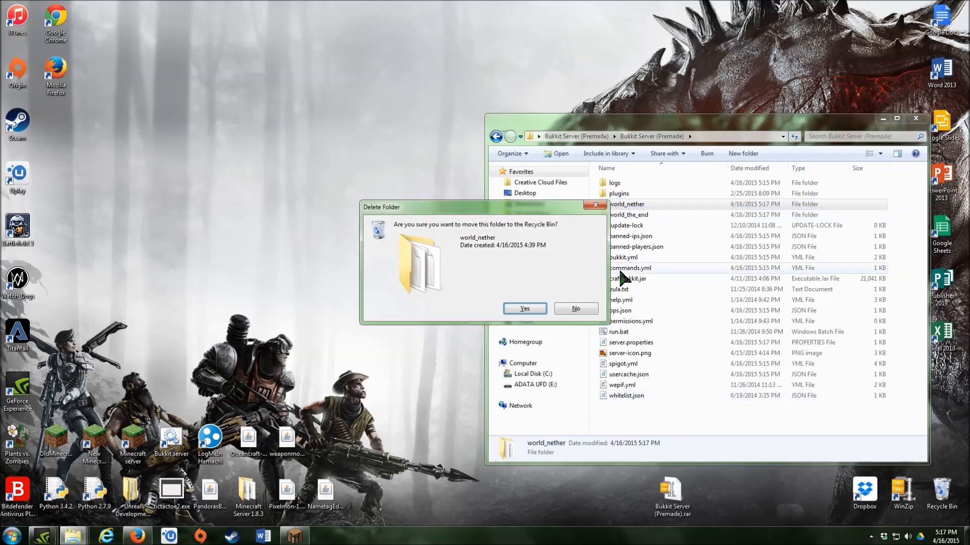
pyautogui.click(516, 307)
pyautogui.rightClick(656, 204)
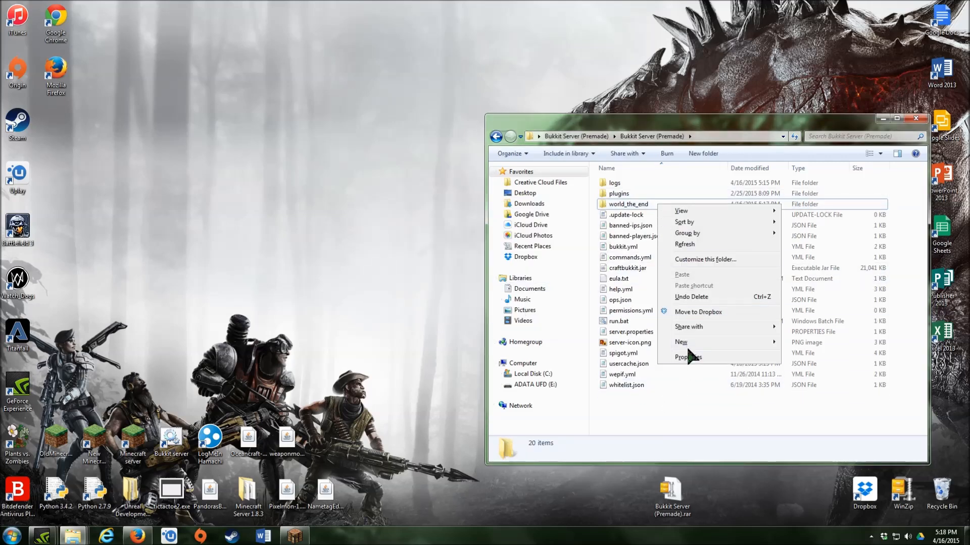
pyautogui.rightClick(643, 204)
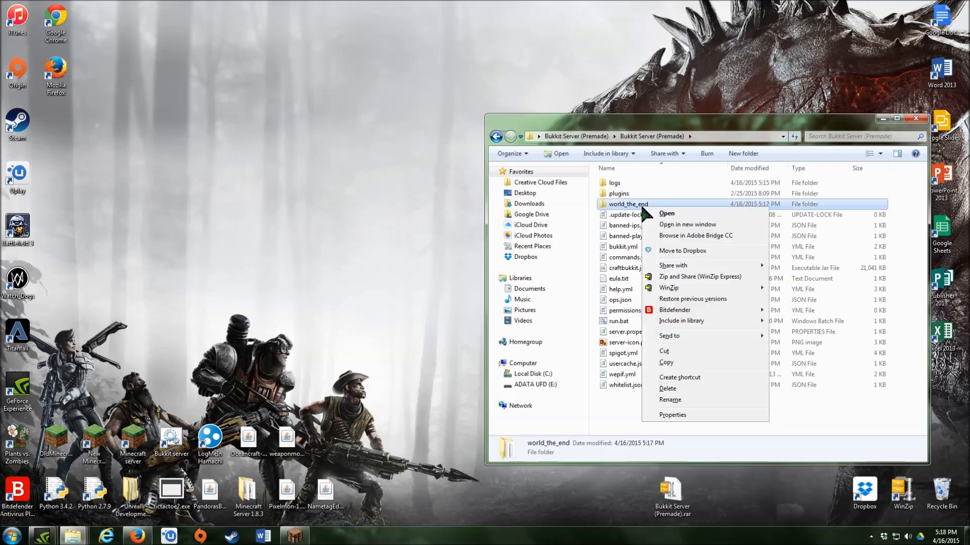
pyautogui.click(687, 382)
pyautogui.click(534, 306)
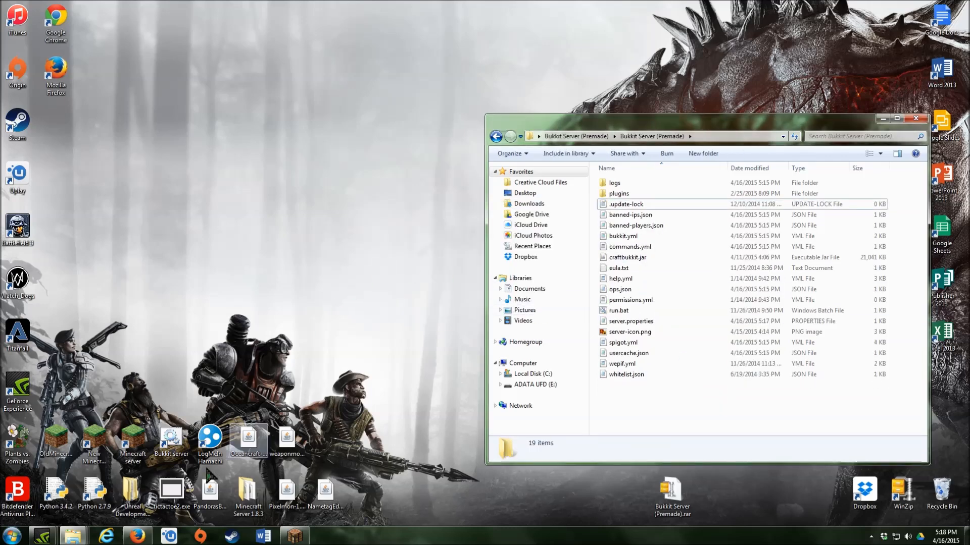
pyautogui.click(12, 536)
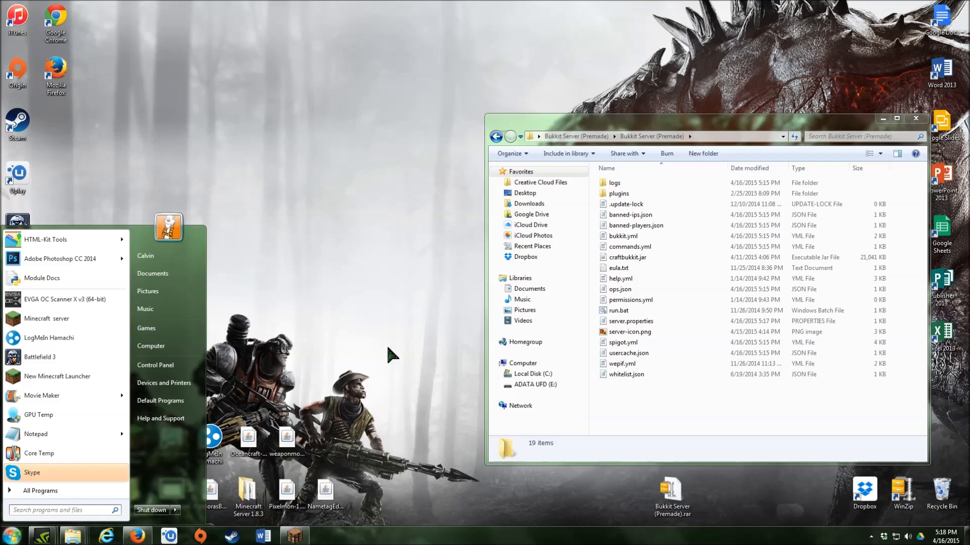
# - Browse via %appdata% to Roaming > .minecraft > saves
pyautogui.write('%appdata')
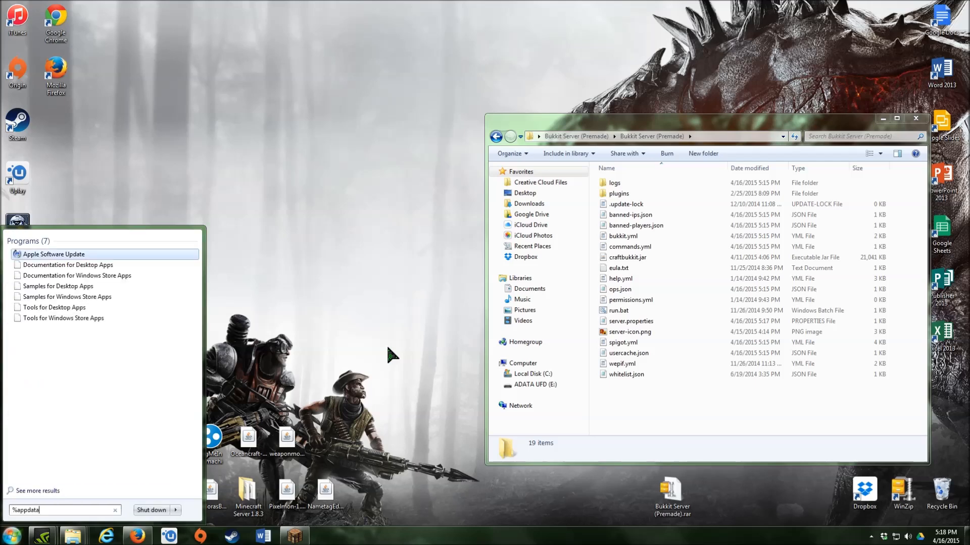
pyautogui.write('%')
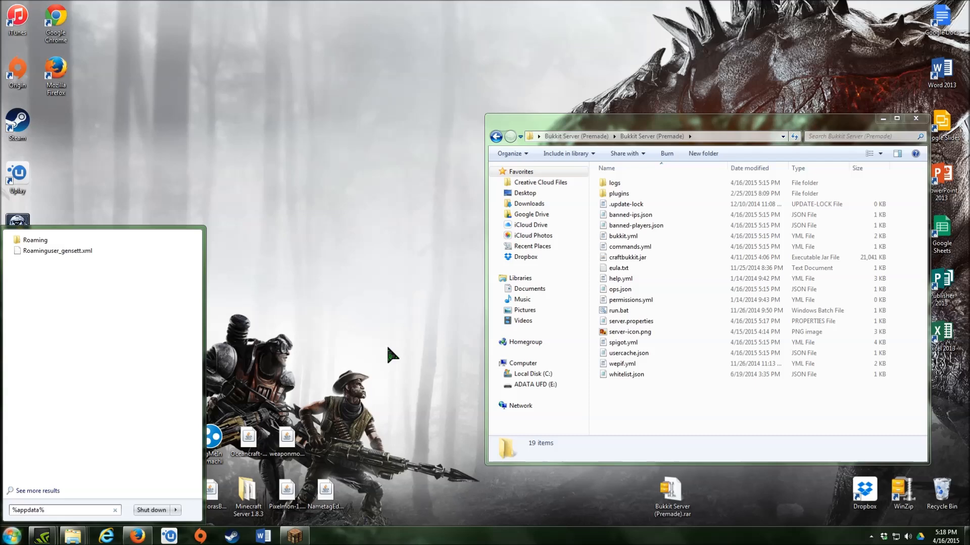
pyautogui.click(94, 241)
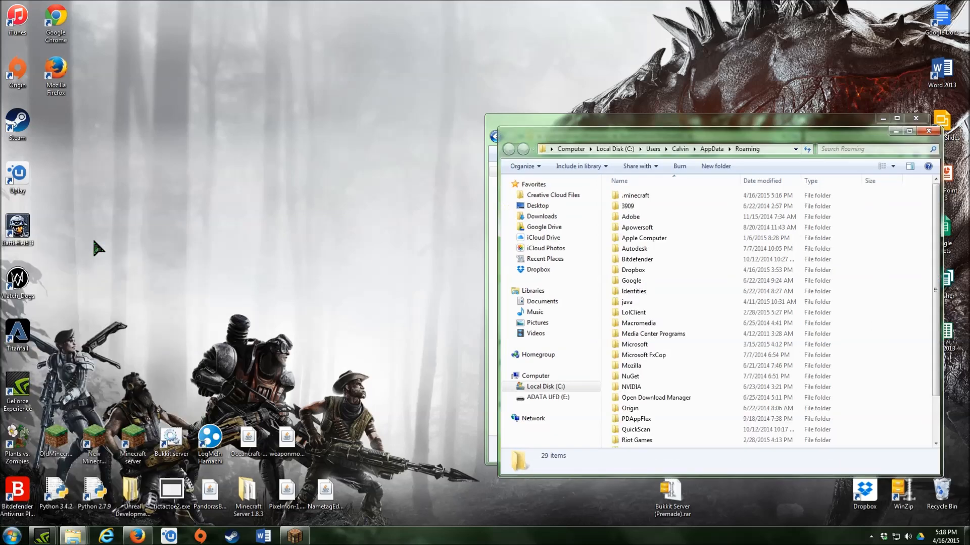
pyautogui.doubleClick(638, 197)
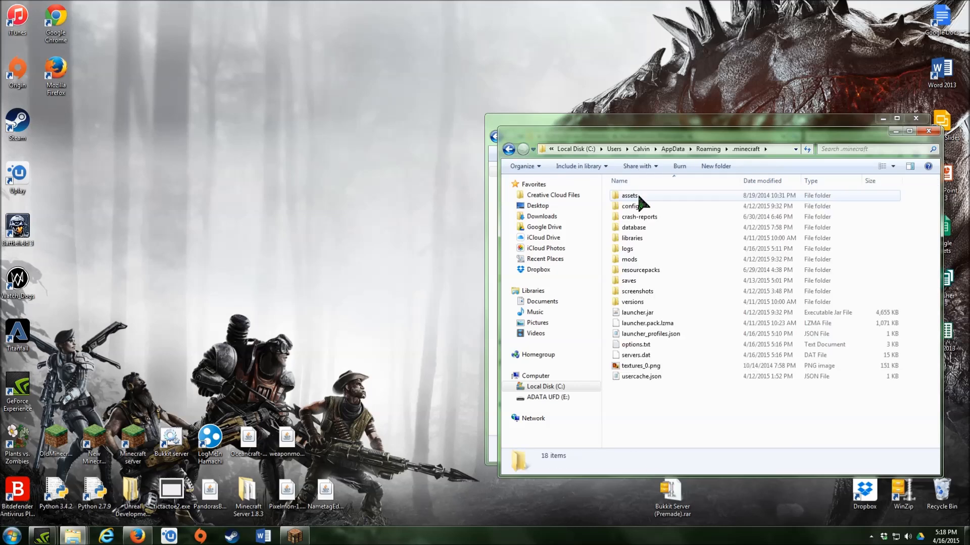
pyautogui.click(640, 250)
pyautogui.click(639, 251)
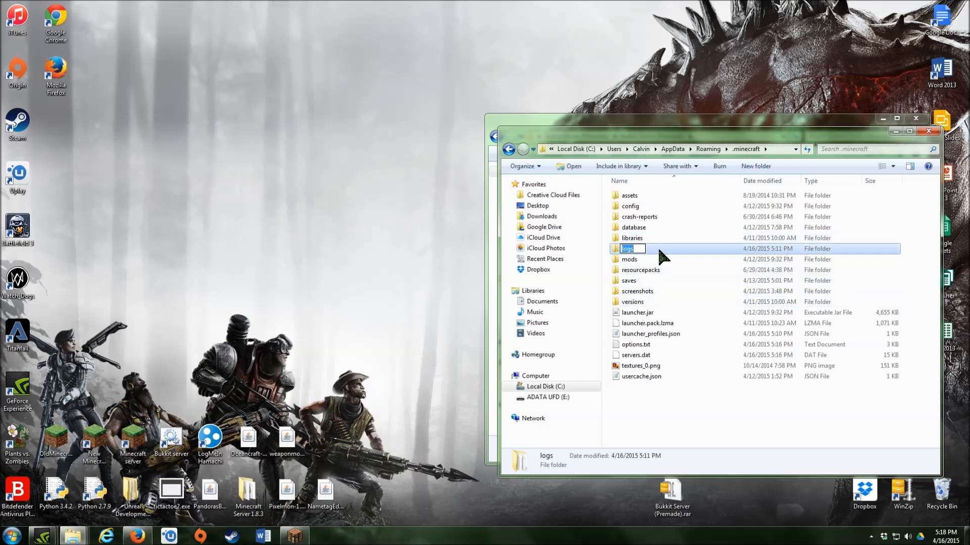
pyautogui.doubleClick(658, 250)
pyautogui.click(509, 149)
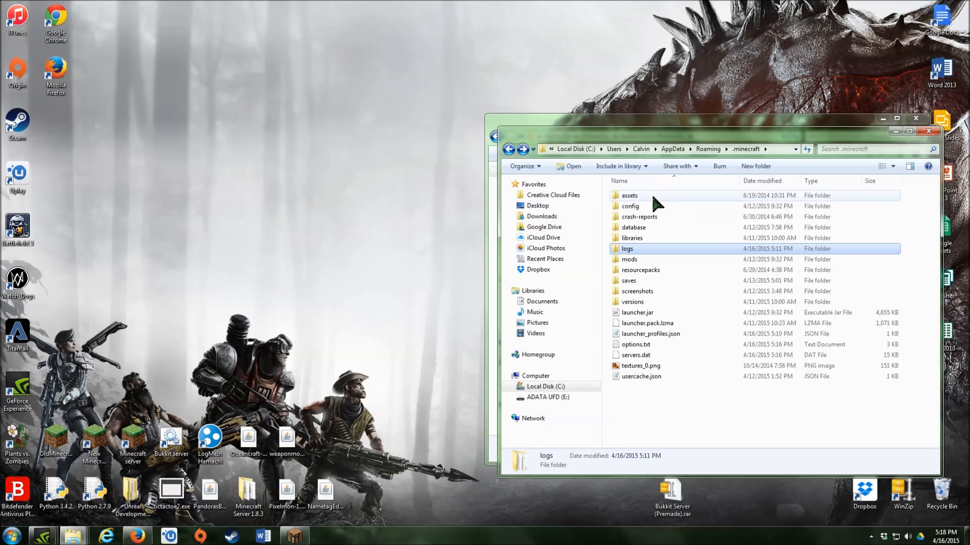
pyautogui.doubleClick(651, 281)
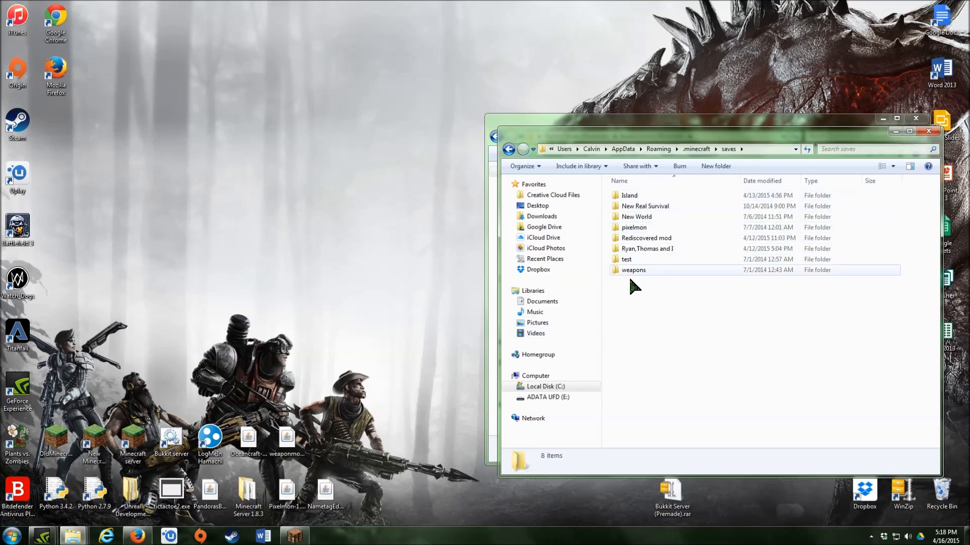
# - Move the Island world folder to the desktop, then into the Bukkit Server (Premade) folder
pyautogui.moveTo(635, 197); pyautogui.dragTo(324, 186)
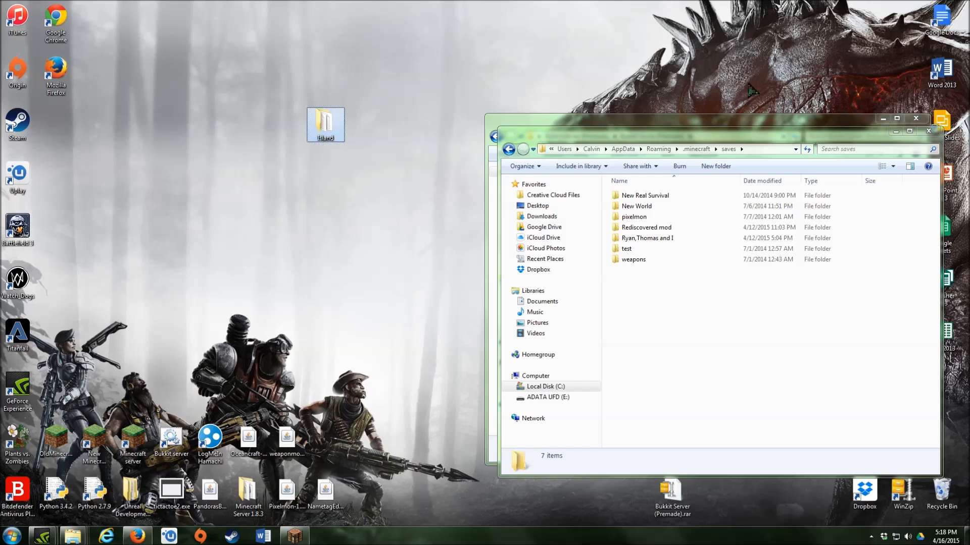
pyautogui.click(897, 131)
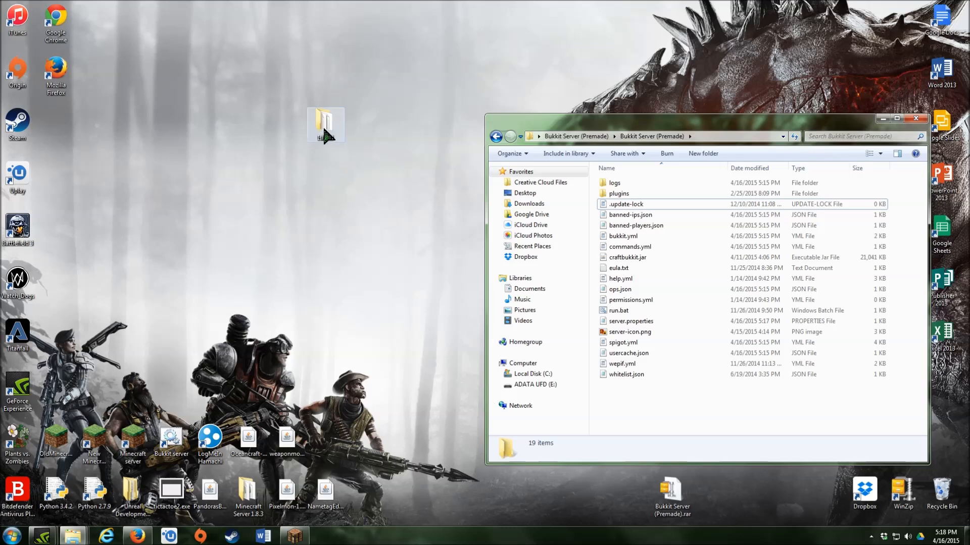
pyautogui.moveTo(324, 130); pyautogui.dragTo(636, 406)
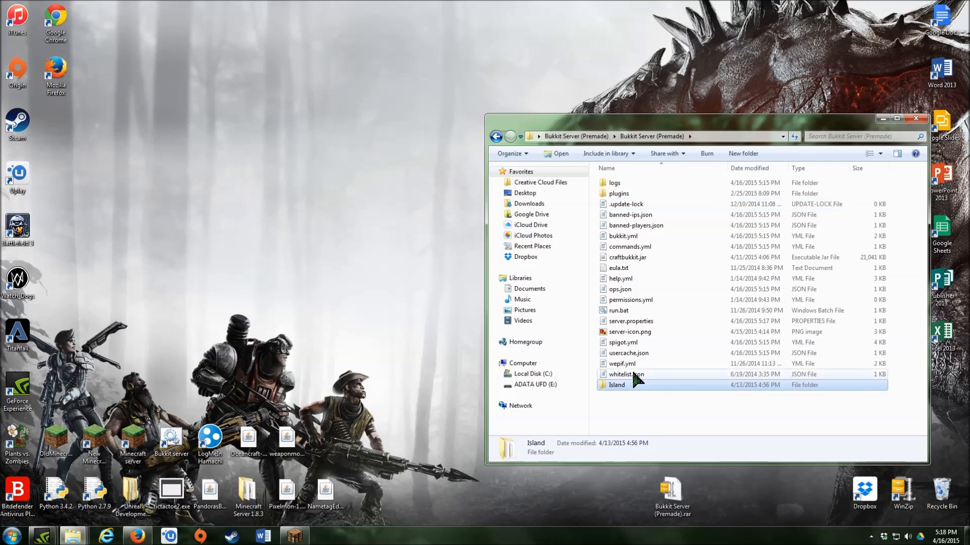
# - Change level-name from 'world' to 'Island' in server.properties
pyautogui.doubleClick(625, 319)
pyautogui.moveTo(581, 195); pyautogui.dragTo(278, 128)
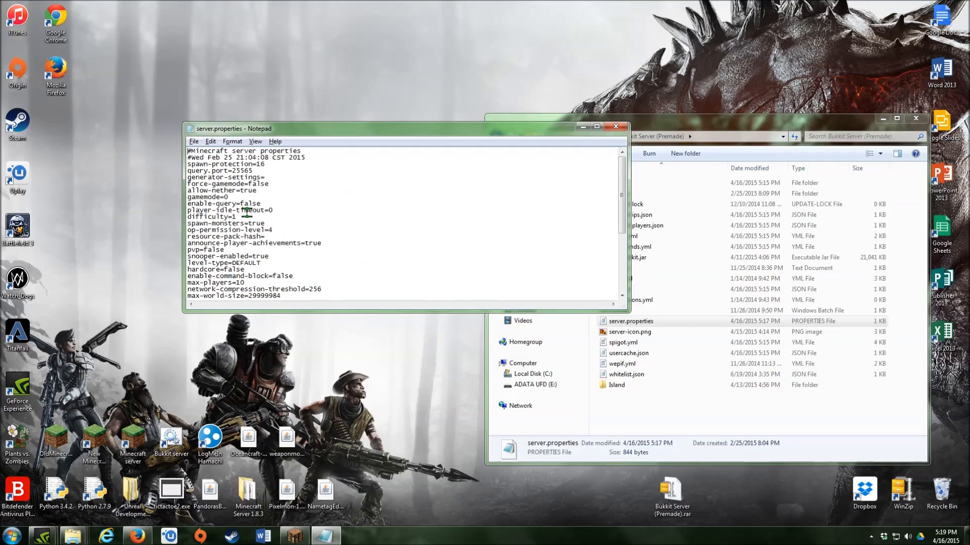
pyautogui.click(382, 249)
pyautogui.scroll(-2, 382, 249)
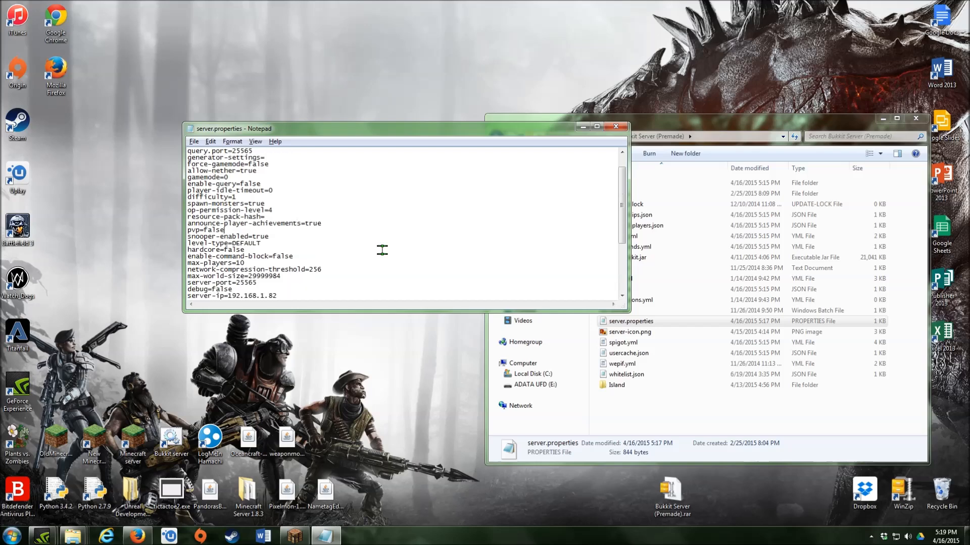
pyautogui.scroll(-1, 321, 256)
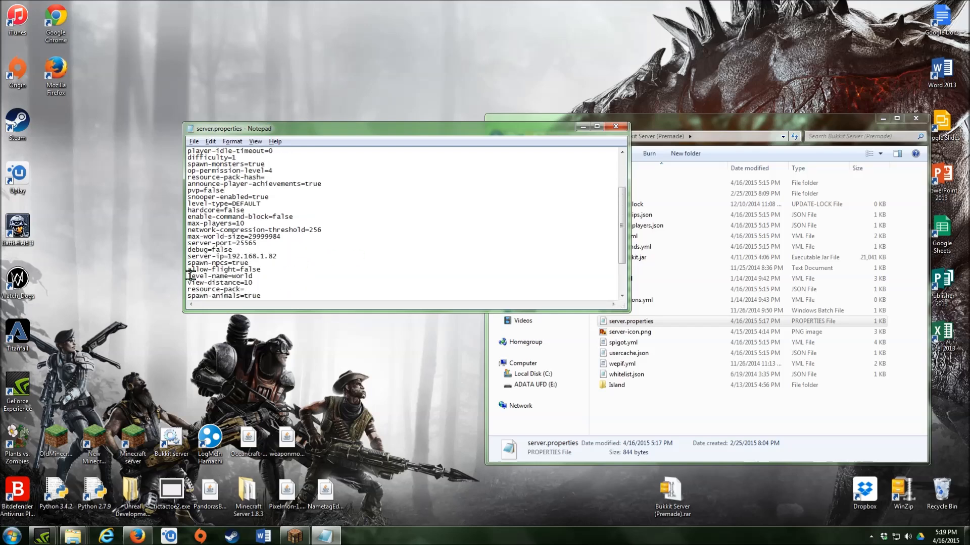
pyautogui.moveTo(190, 276); pyautogui.dragTo(257, 276)
pyautogui.doubleClick(244, 276)
pyautogui.press('BackSpace')
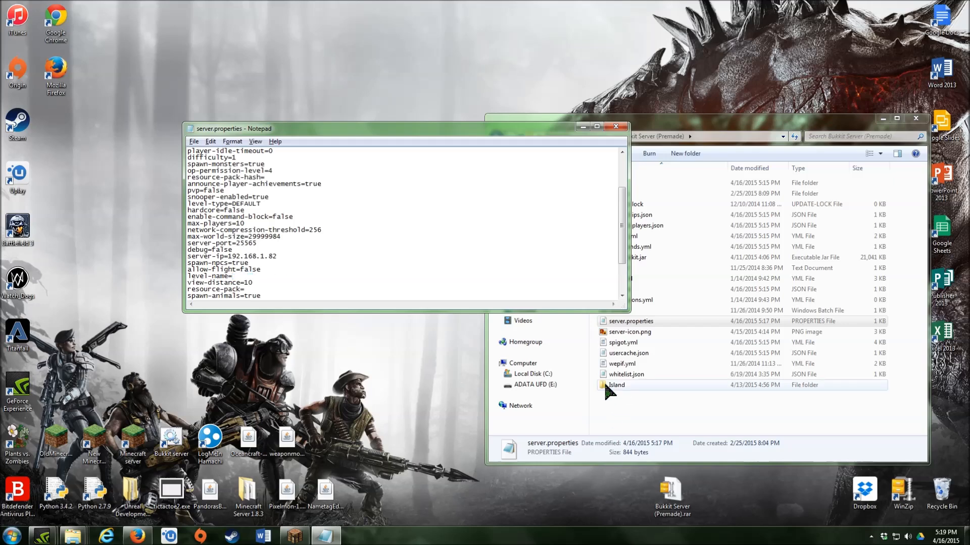
pyautogui.write('Island')
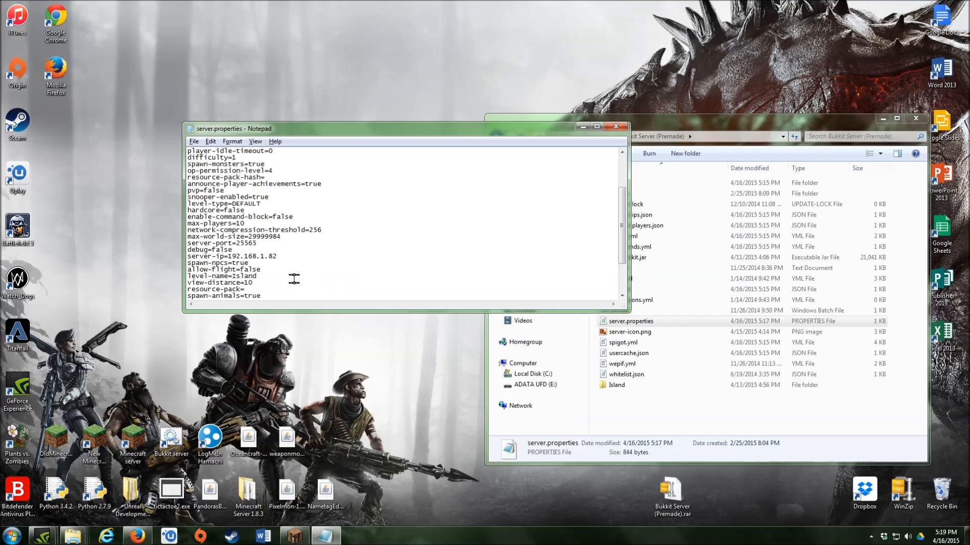
# - Save the edited server.properties and close Notepad
pyautogui.click(190, 141)
pyautogui.moveTo(204, 143)
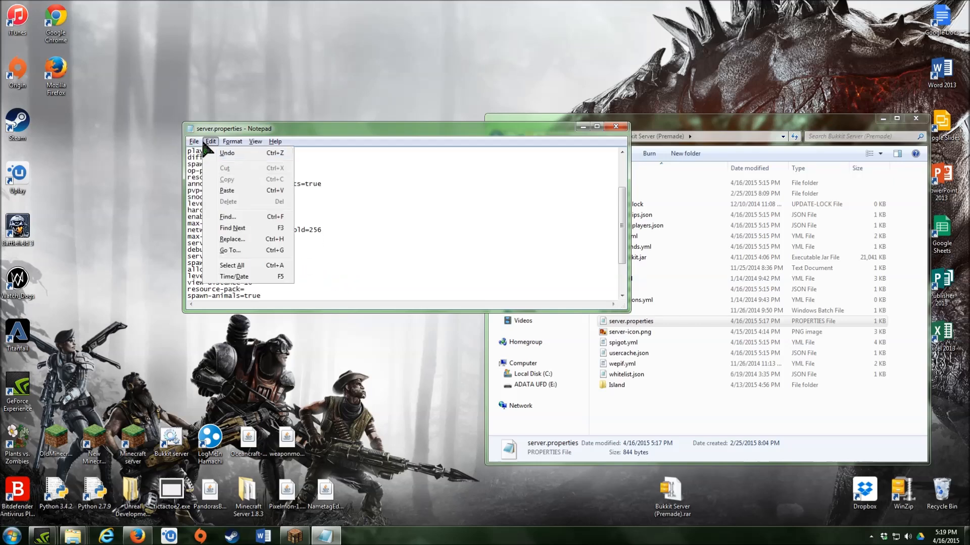
pyautogui.click(213, 176)
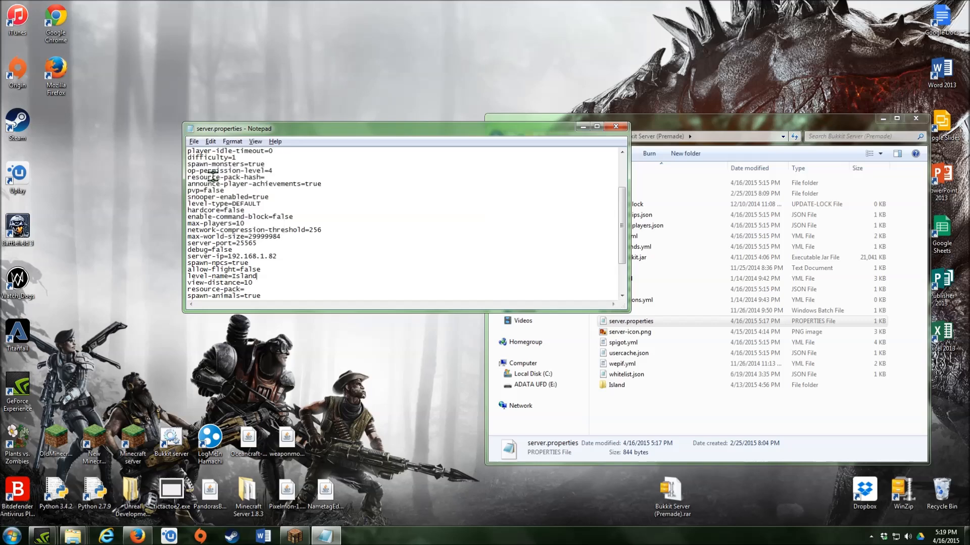
pyautogui.click(616, 126)
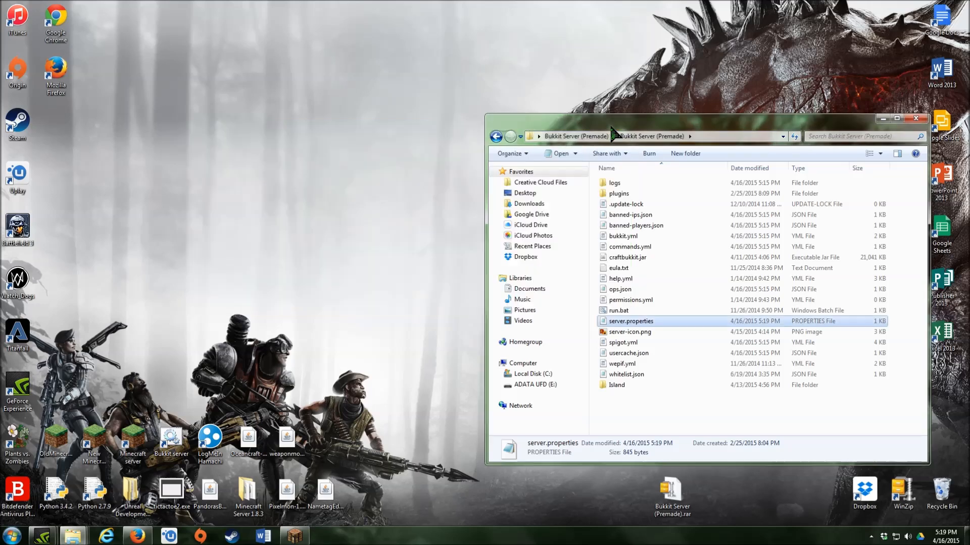
# - Run run.bat so the server loads Island and creates its nether and end, then minimize both windows
pyautogui.doubleClick(633, 307)
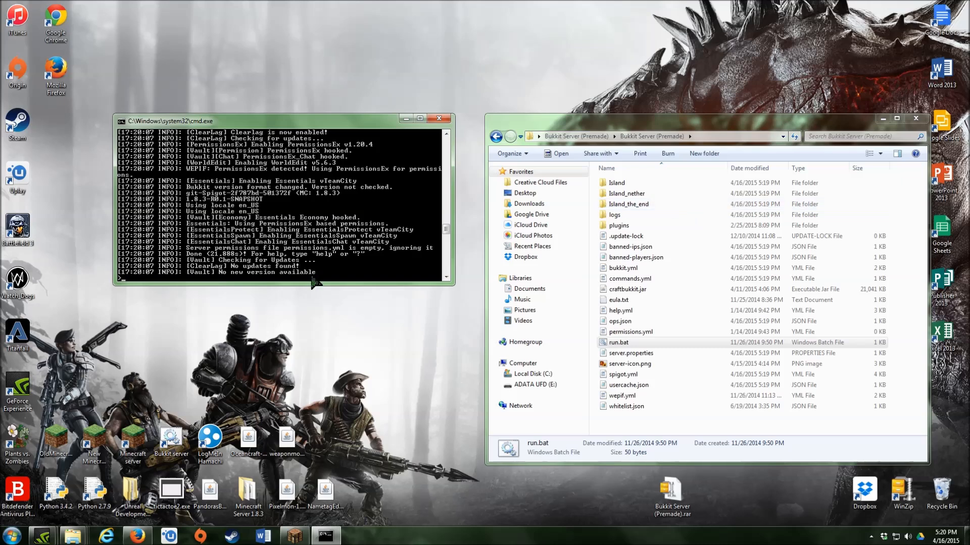
pyautogui.click(883, 119)
pyautogui.click(406, 118)
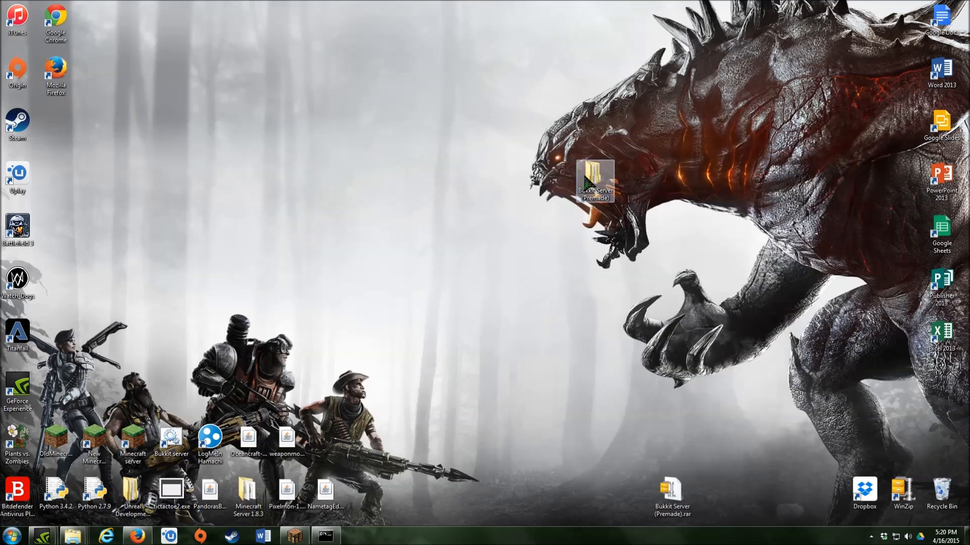